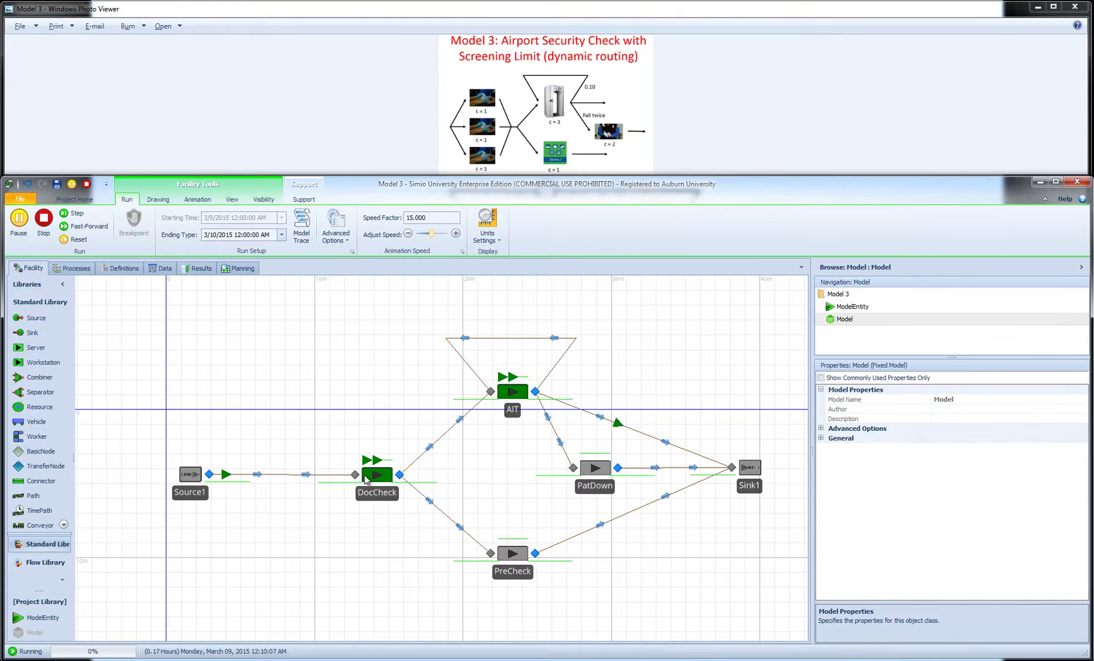
Examine the processing queue above the DocCheck server during the run and stop the simulation.
{"action": "left_click", "coordinate": [393, 460]}
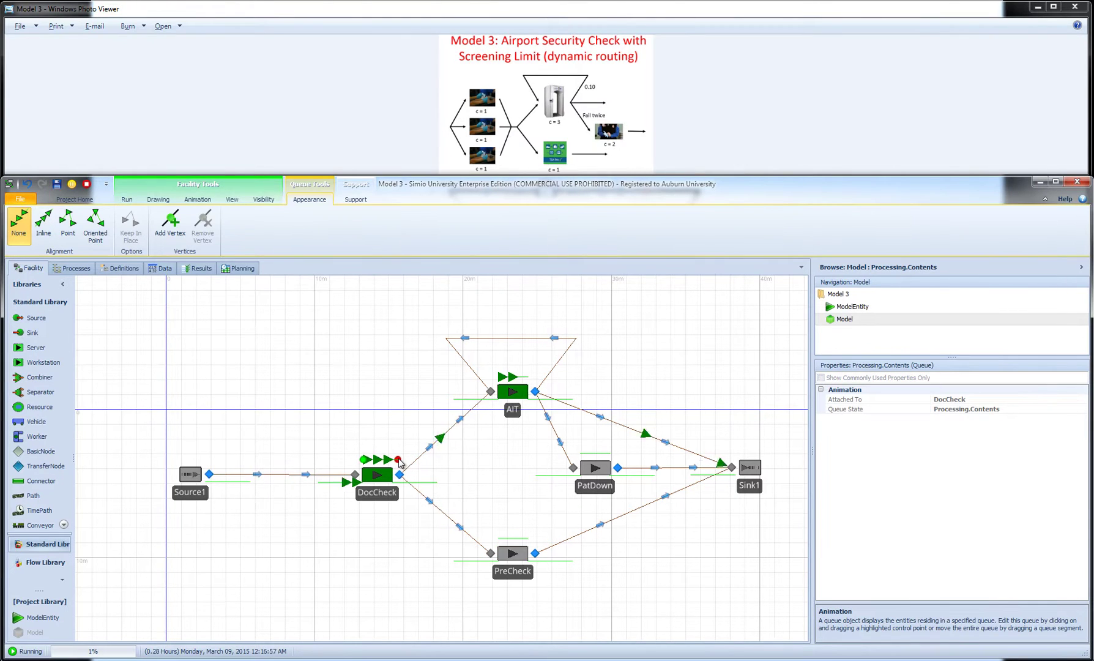
{"action": "left_click", "coordinate": [371, 524]}
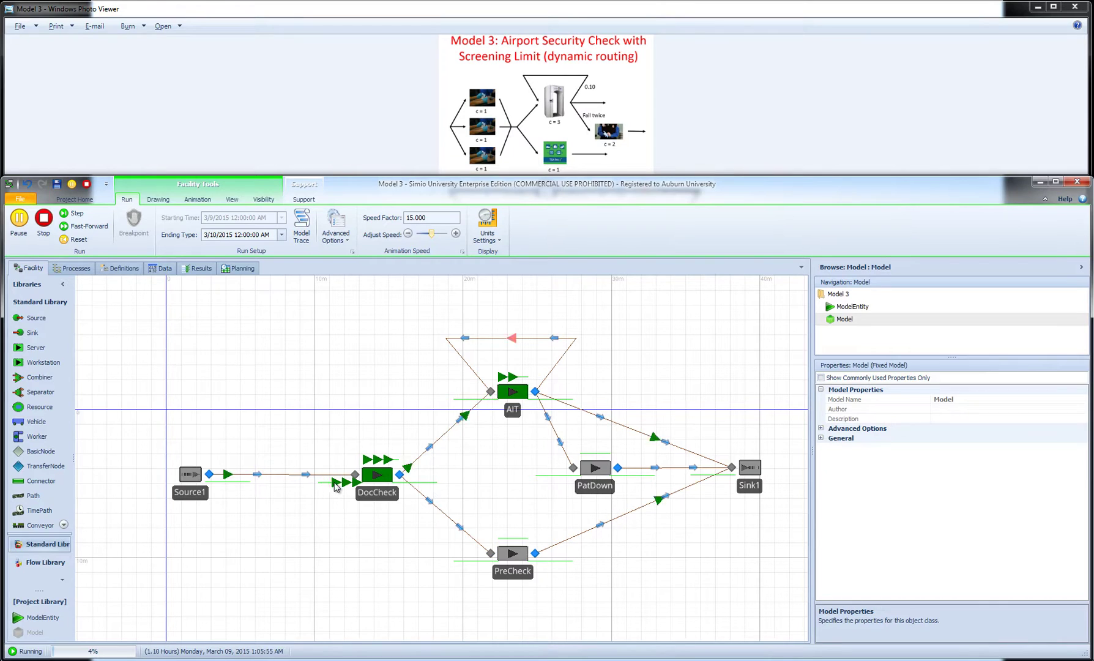
{"action": "left_click", "coordinate": [44, 219]}
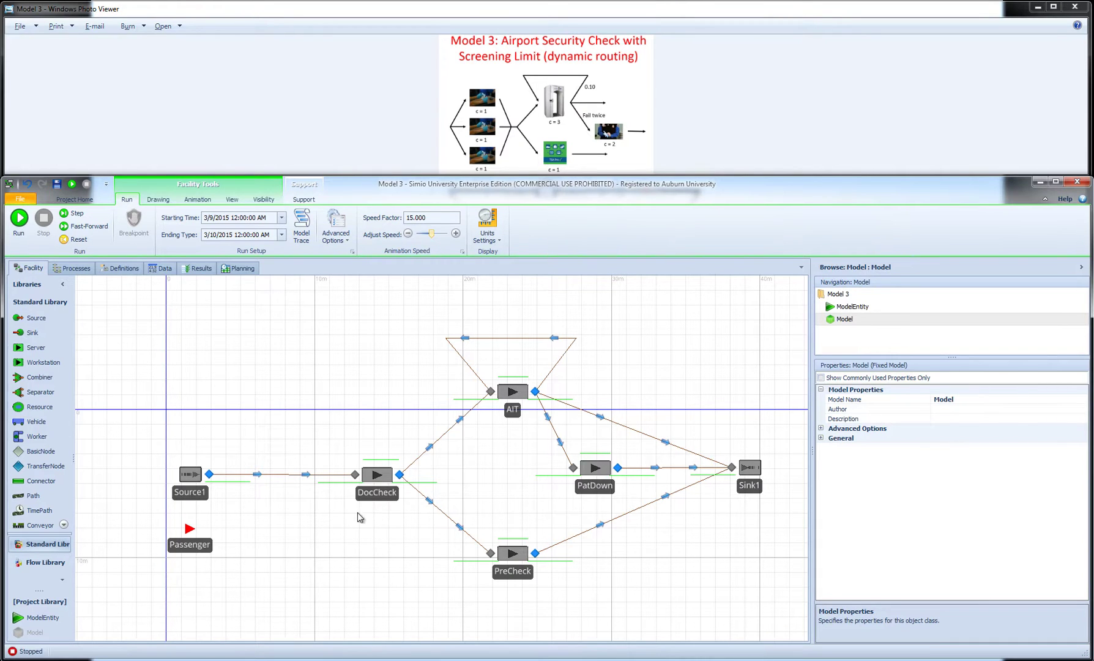
Replace the DocCheck server with three separate servers stacked in a vertical column between Source1 and the AIT server.
{"action": "left_click", "coordinate": [371, 474]}
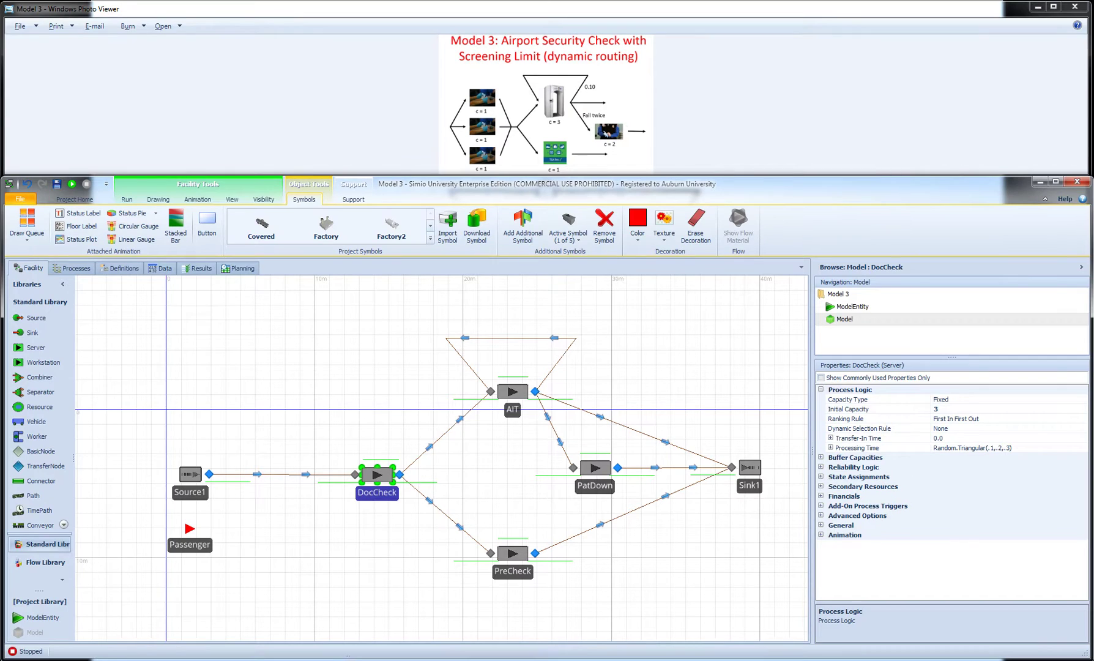
{"action": "key", "text": "Delete"}
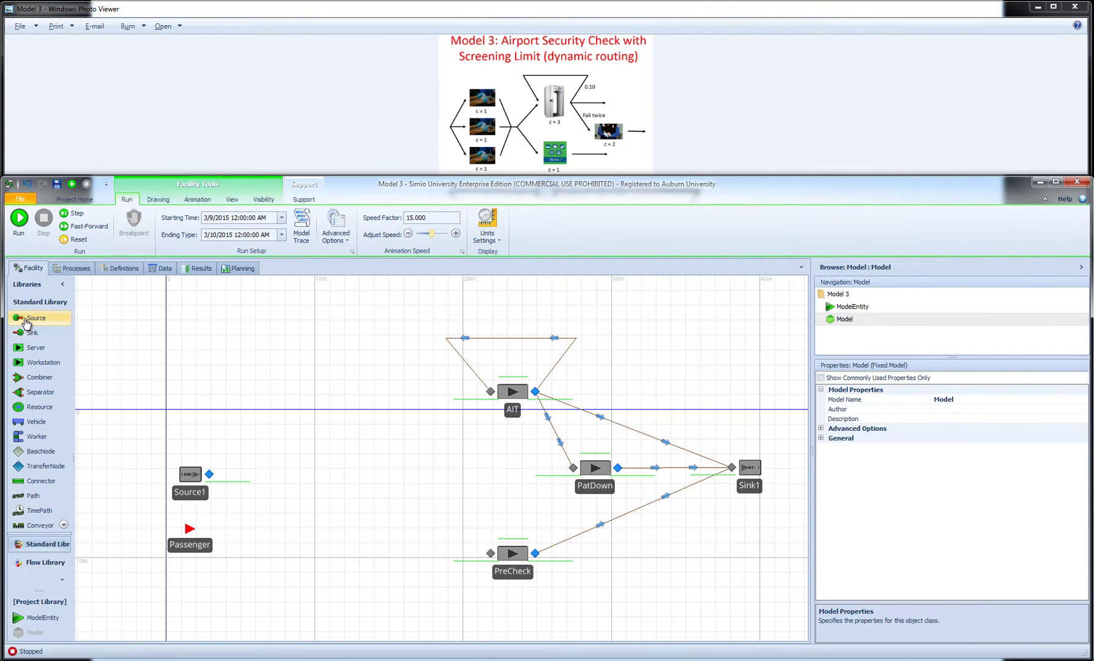
{"action": "left_click_drag", "start_coordinate": [36, 347], "coordinate": [341, 407]}
{"action": "key", "text": "ctrl+c"}
{"action": "key", "text": "ctrl+v"}
{"action": "left_click", "coordinate": [341, 465]}
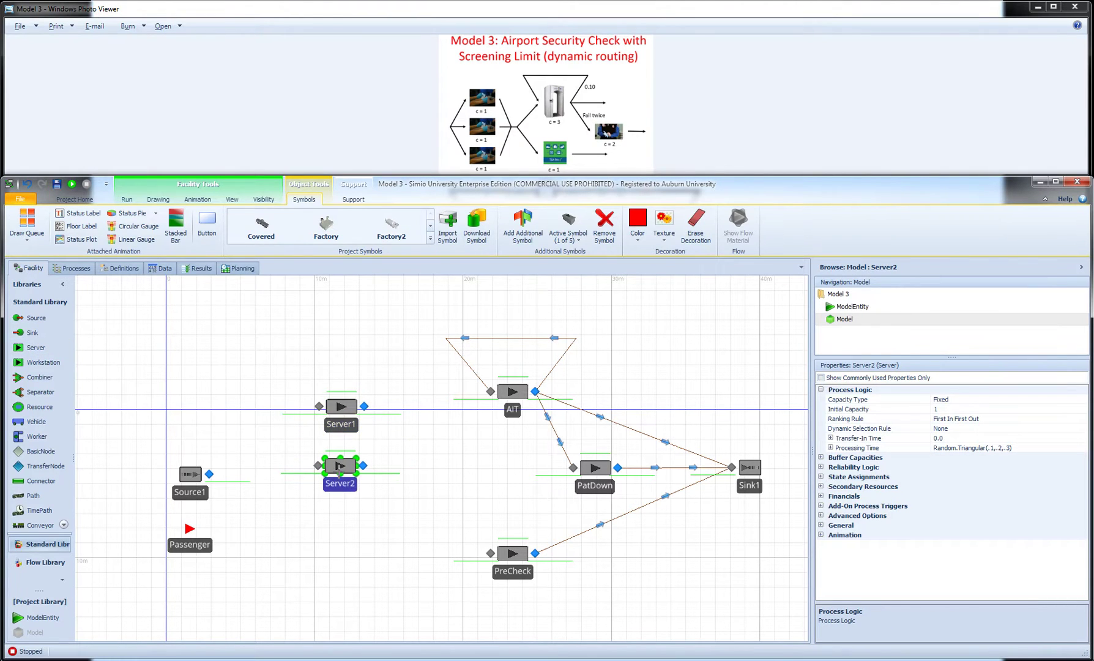
{"action": "key", "text": "ctrl+v"}
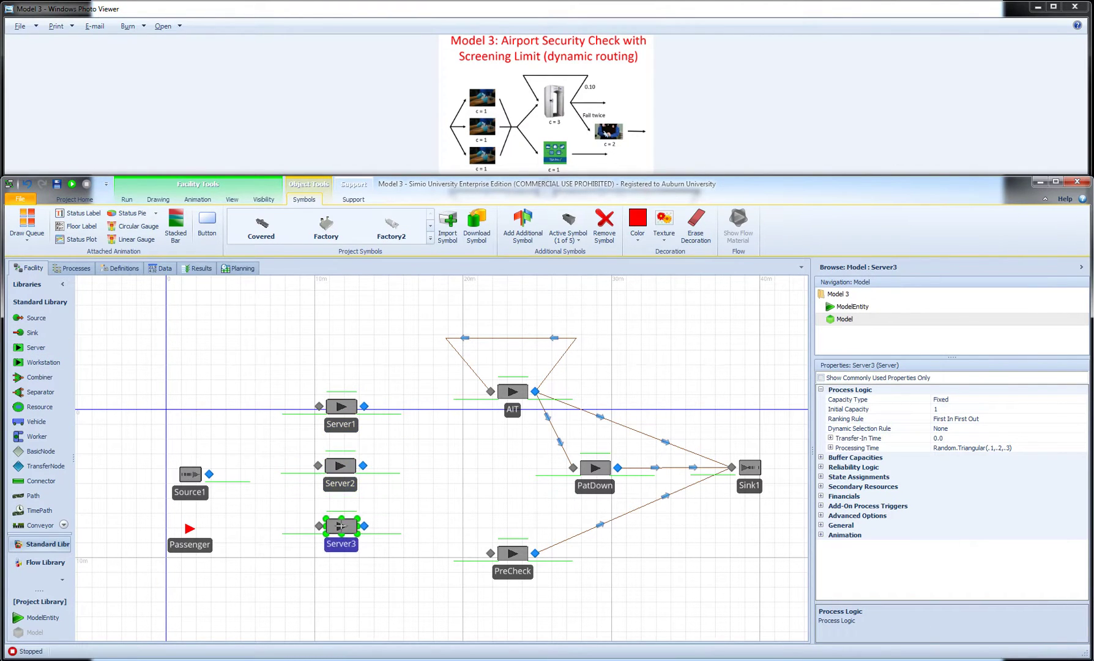
{"action": "left_click", "coordinate": [355, 523]}
Rename the three new servers, from top to bottom, DocCheck1, DockChek2 and DocCheck3.
{"action": "double_click", "coordinate": [341, 424]}
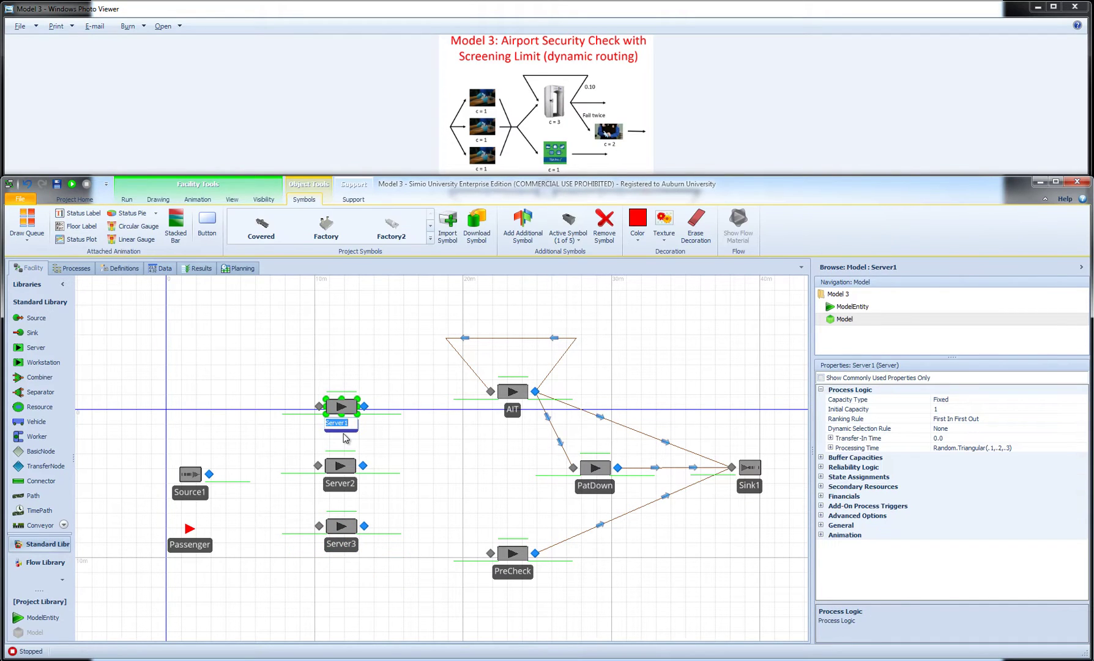
{"action": "type", "text": "DocCheck1"}
{"action": "key", "text": "Return"}
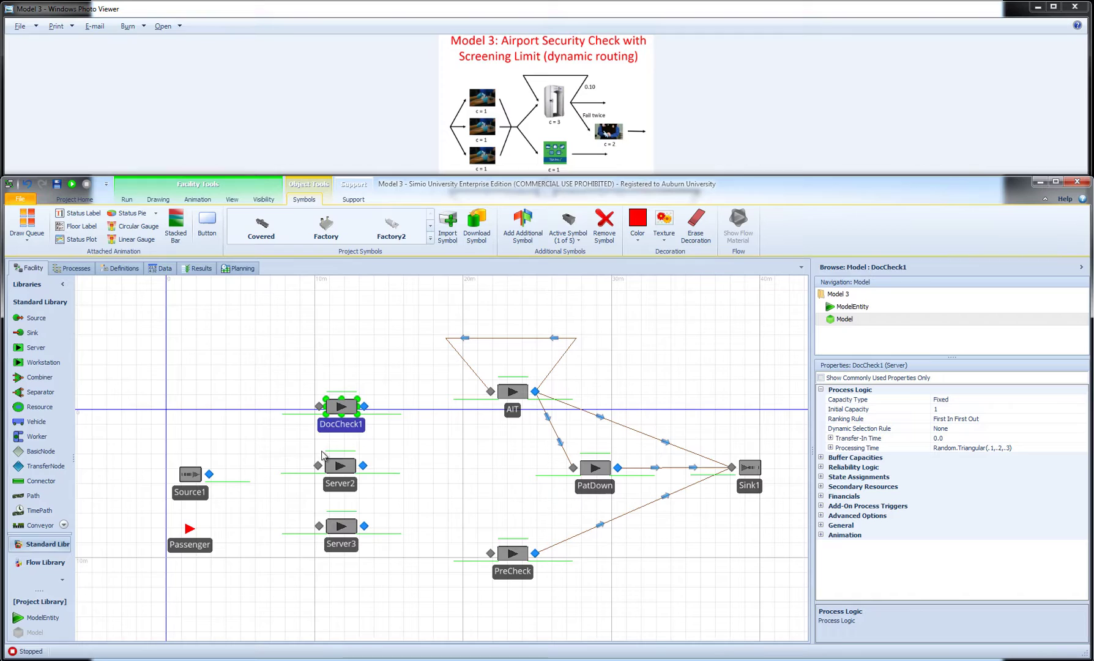
{"action": "double_click", "coordinate": [341, 484]}
{"action": "type", "text": "DocC"}
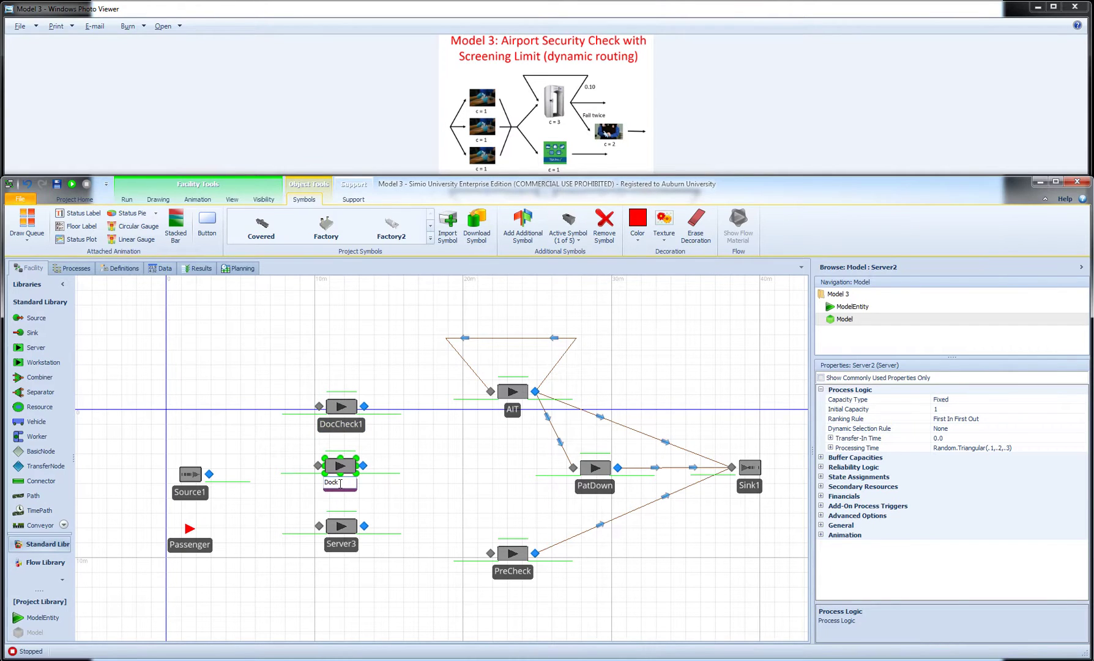
{"action": "type", "text": "ckChek2"}
{"action": "key", "text": "Return"}
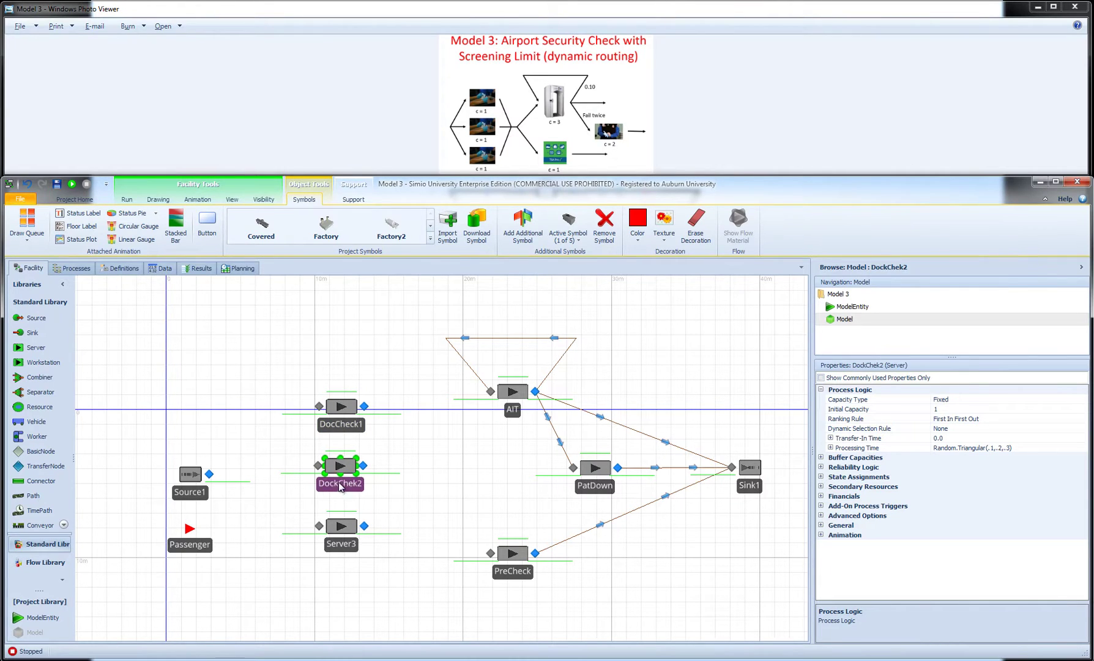
{"action": "double_click", "coordinate": [341, 543]}
{"action": "type", "text": "Doc"}
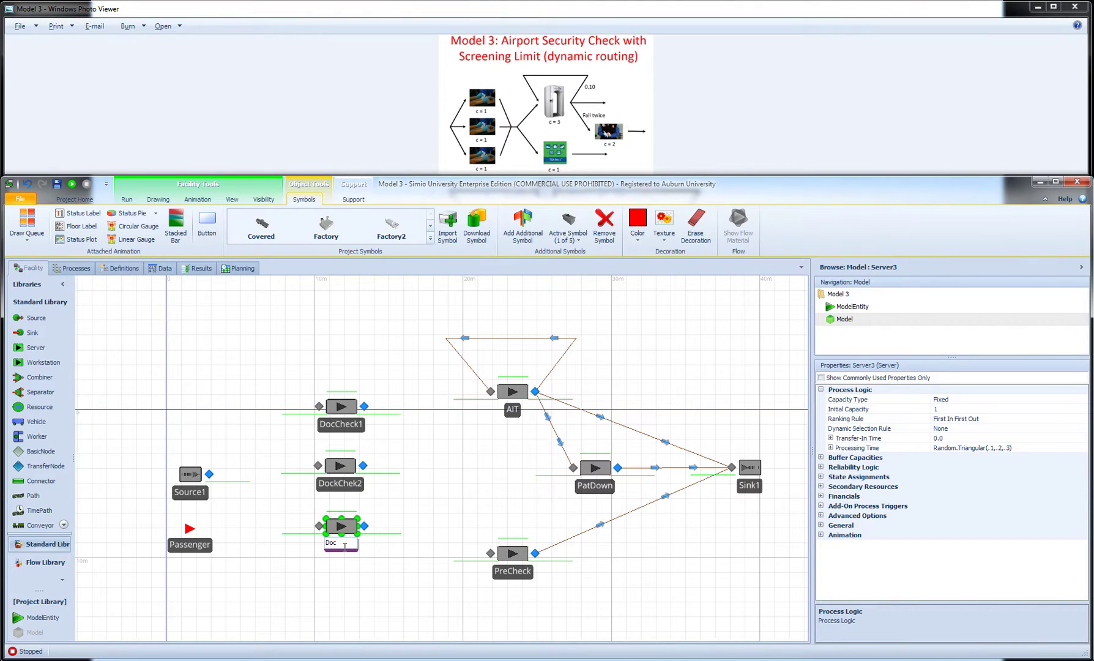
{"action": "type", "text": "kCheck3"}
{"action": "key", "text": "Return"}
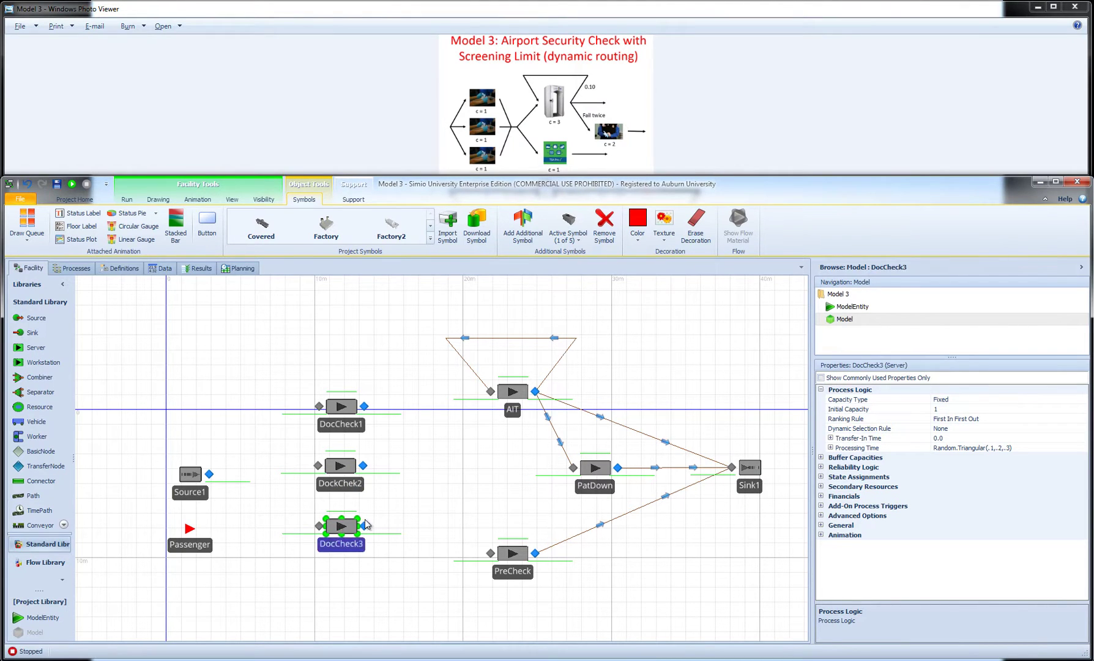
{"action": "left_click", "coordinate": [415, 475]}
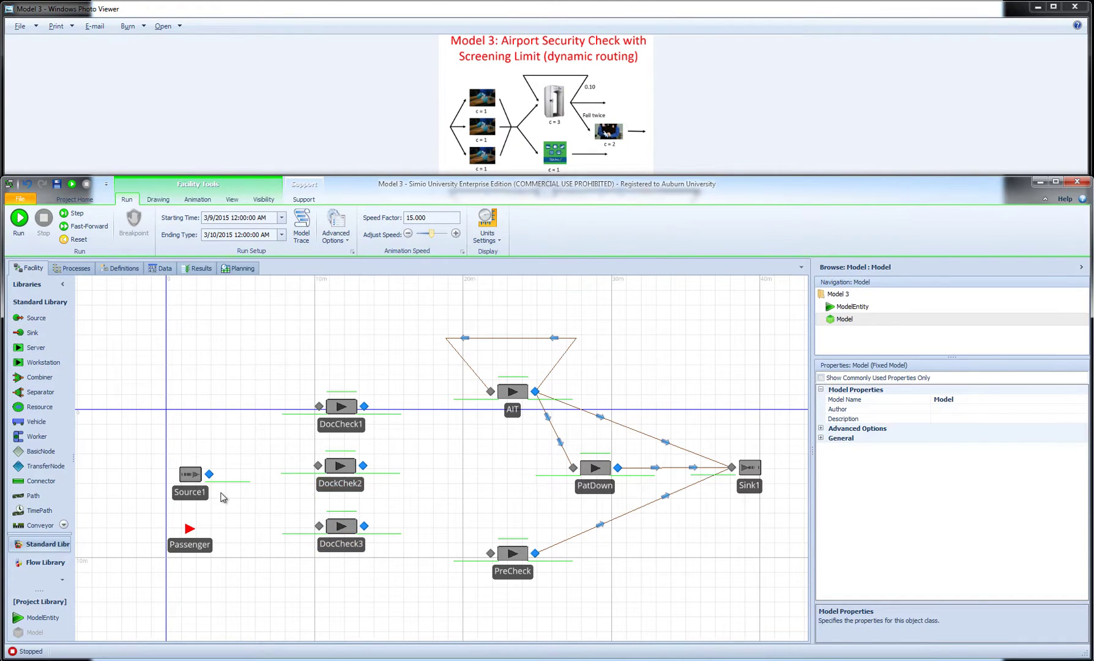
Draw paths from Source1's output node to the input nodes of DocCheck1, DockChek2 and DocCheck3.
{"action": "left_click", "coordinate": [37, 496]}
{"action": "left_click", "coordinate": [208, 473]}
{"action": "left_click", "coordinate": [319, 406]}
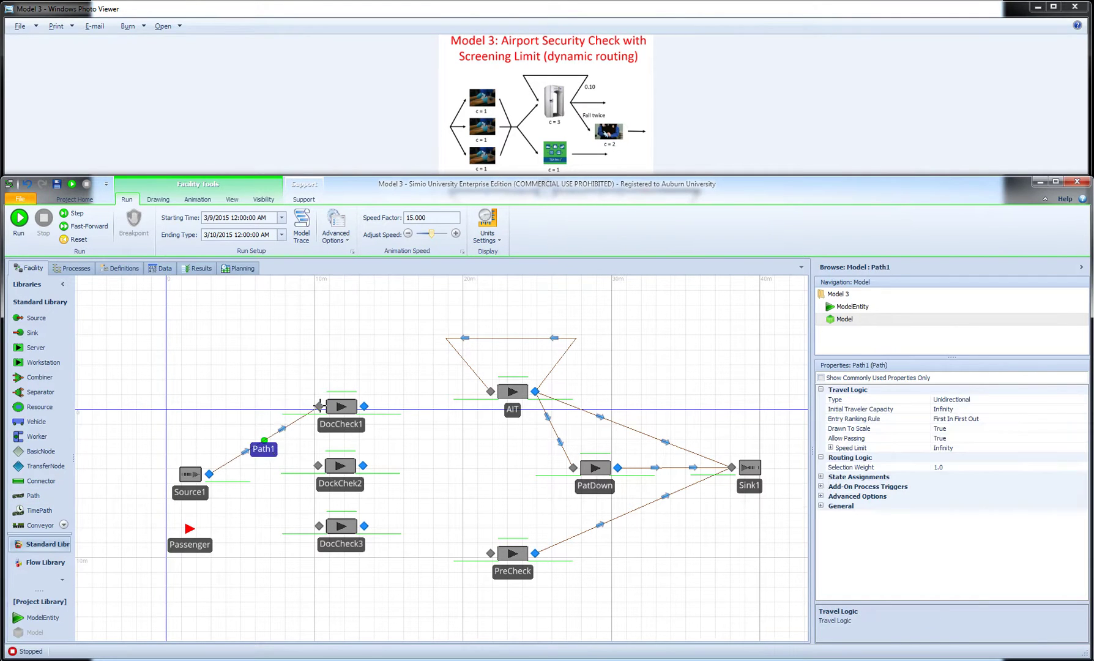
{"action": "left_click", "coordinate": [208, 473]}
{"action": "left_click", "coordinate": [317, 466]}
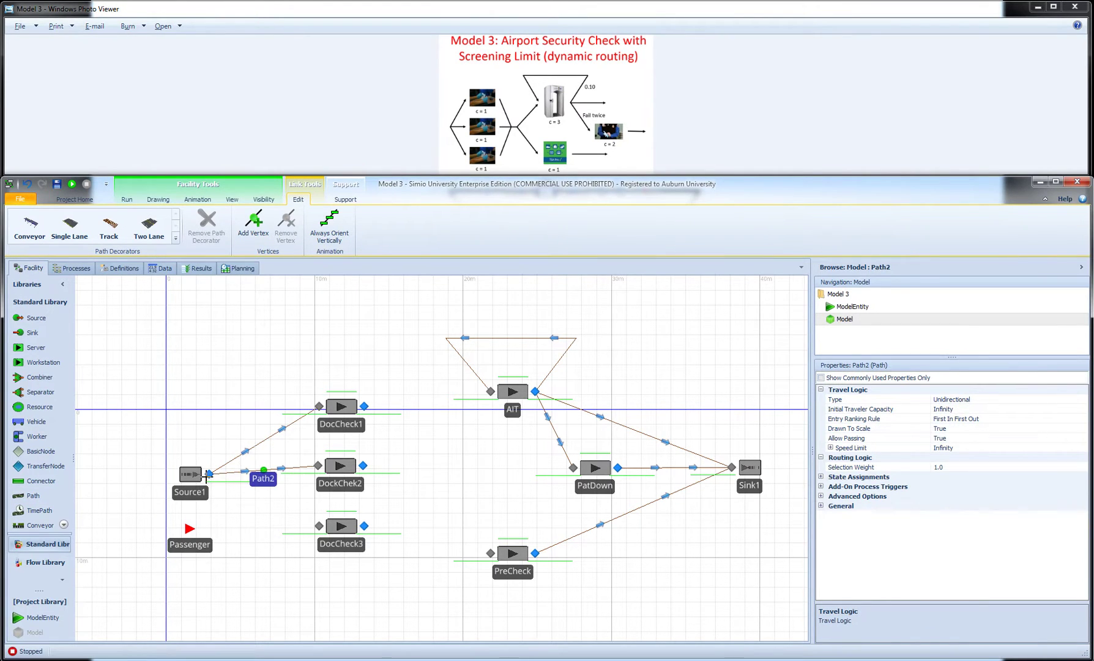
{"action": "left_click", "coordinate": [208, 473]}
{"action": "left_click", "coordinate": [319, 525]}
{"action": "left_click", "coordinate": [283, 558]}
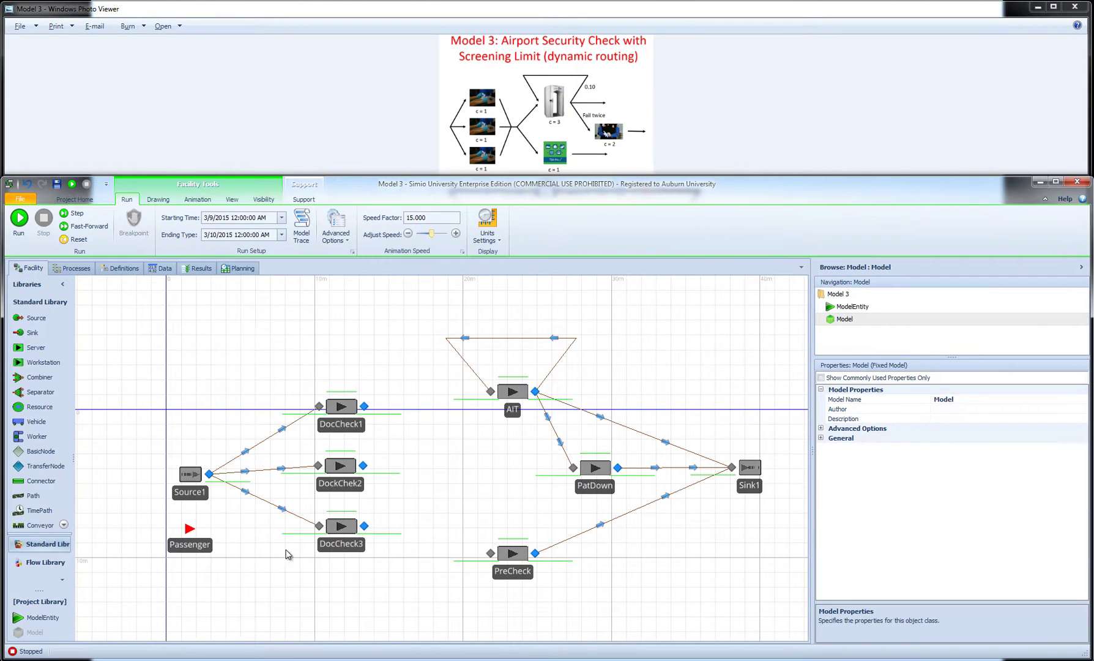
Move DockChek2 and DocCheck3 slightly downward to align DockChek2 with Source1 and even out the server spacing.
{"action": "left_click_drag", "start_coordinate": [337, 473], "coordinate": [340, 481]}
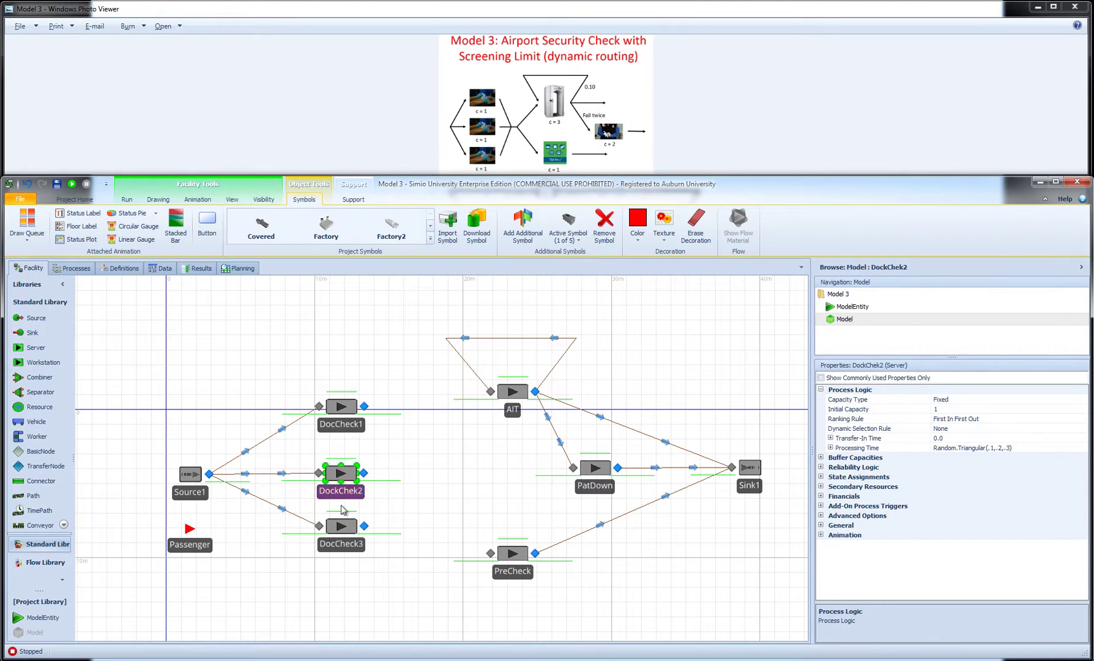
{"action": "left_click_drag", "start_coordinate": [339, 528], "coordinate": [339, 533]}
{"action": "left_click", "coordinate": [332, 601]}
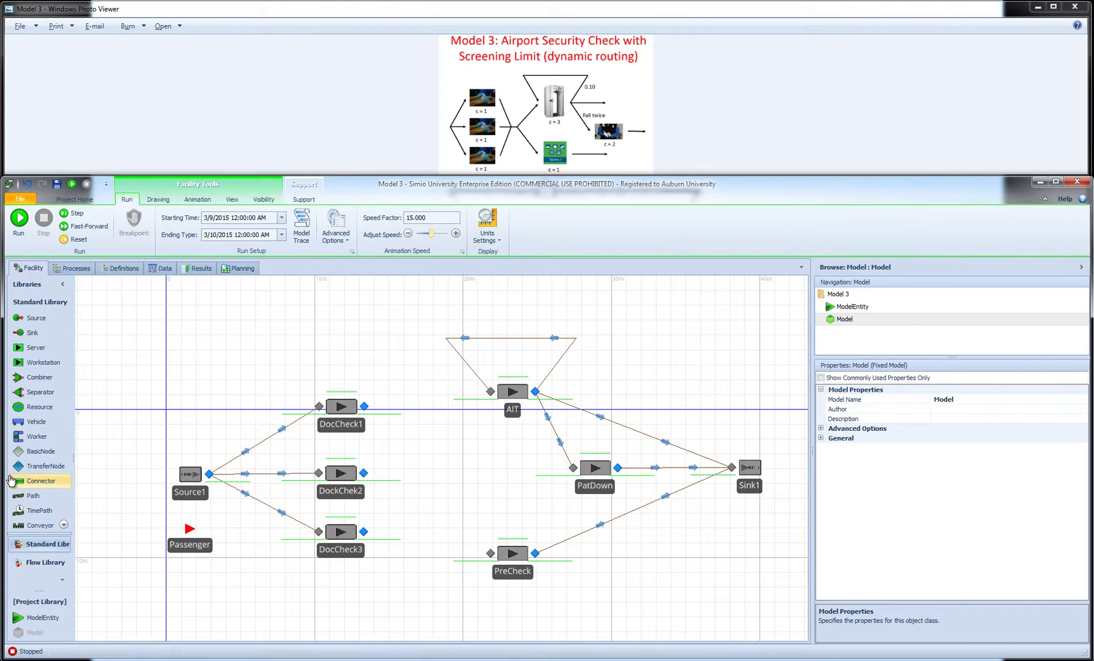
Place a transfer node to the right of DockChek2 and connect the outputs of all three document-check servers to it with paths.
{"action": "left_click_drag", "start_coordinate": [26, 470], "coordinate": [424, 476]}
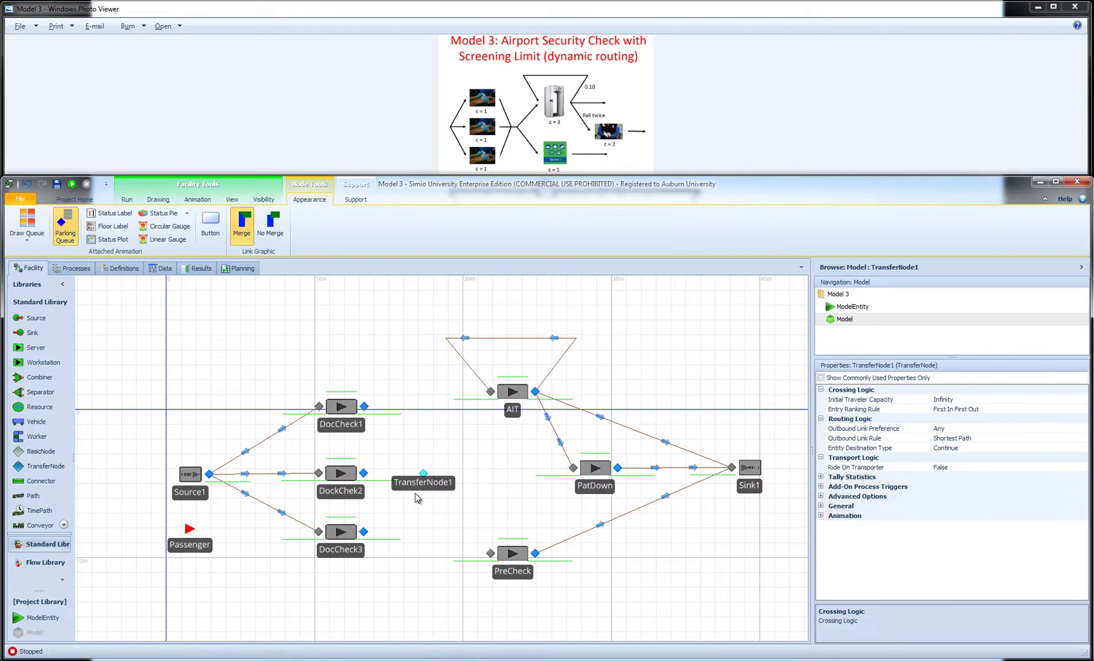
{"action": "left_click", "coordinate": [414, 492]}
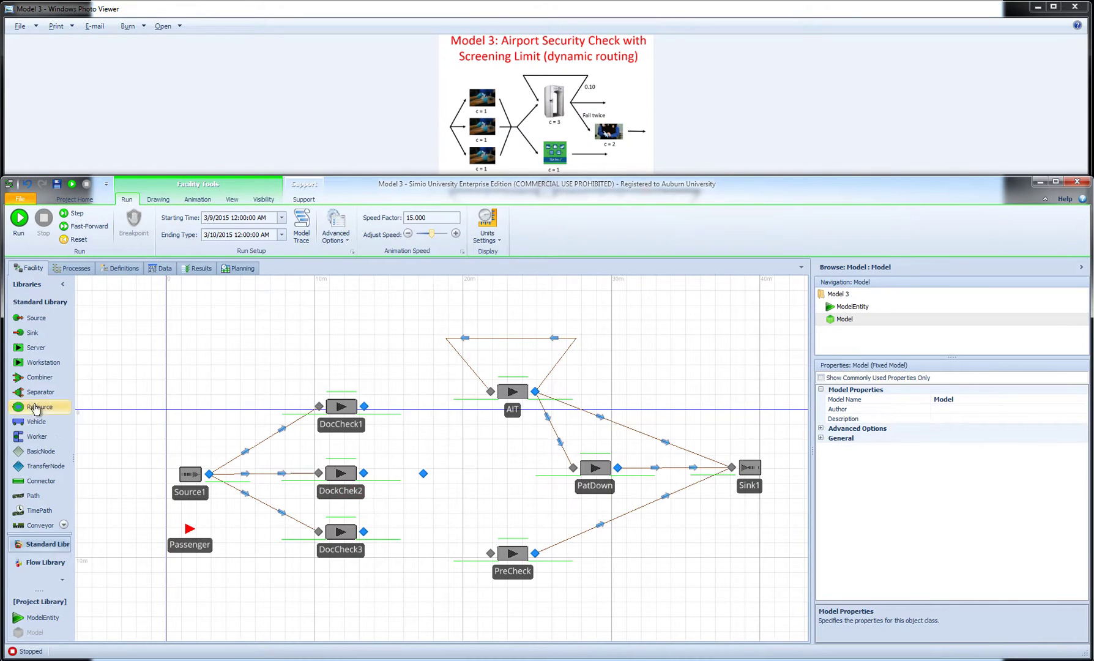
{"action": "left_click", "coordinate": [31, 495]}
{"action": "left_click", "coordinate": [365, 406]}
{"action": "left_click", "coordinate": [423, 473]}
{"action": "left_click", "coordinate": [364, 473]}
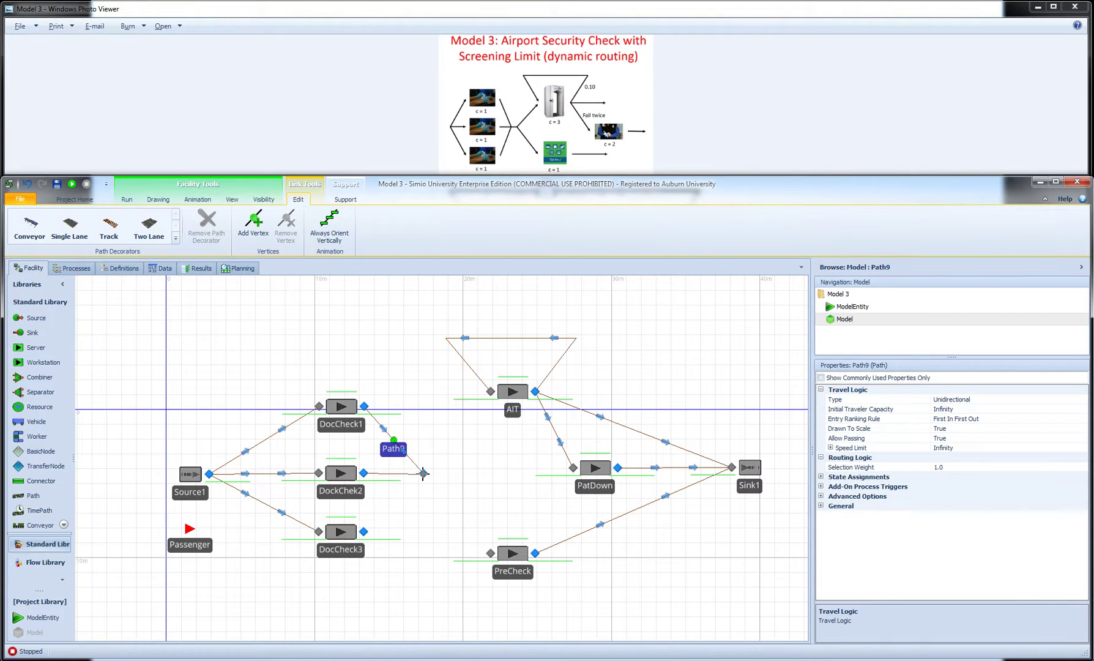
{"action": "left_click", "coordinate": [423, 473]}
{"action": "left_click", "coordinate": [364, 531]}
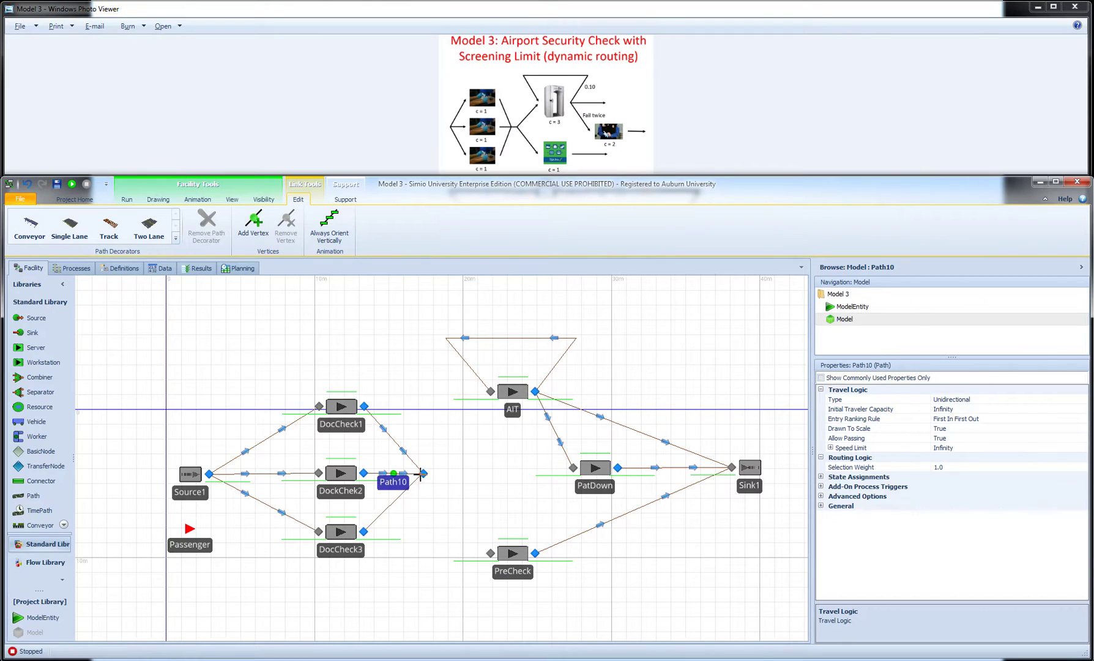
{"action": "left_click", "coordinate": [422, 473]}
Draw paths from the transfer node to the input nodes of the AIT and PreCheck servers.
{"action": "left_click", "coordinate": [423, 473]}
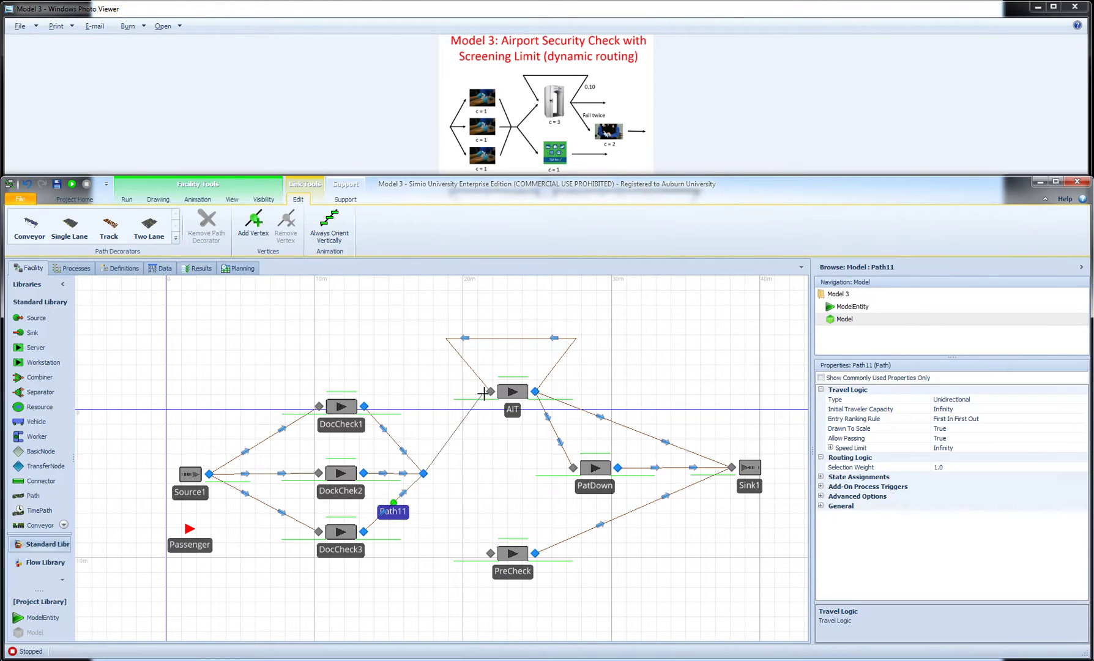
{"action": "left_click", "coordinate": [490, 391]}
{"action": "left_click", "coordinate": [423, 473]}
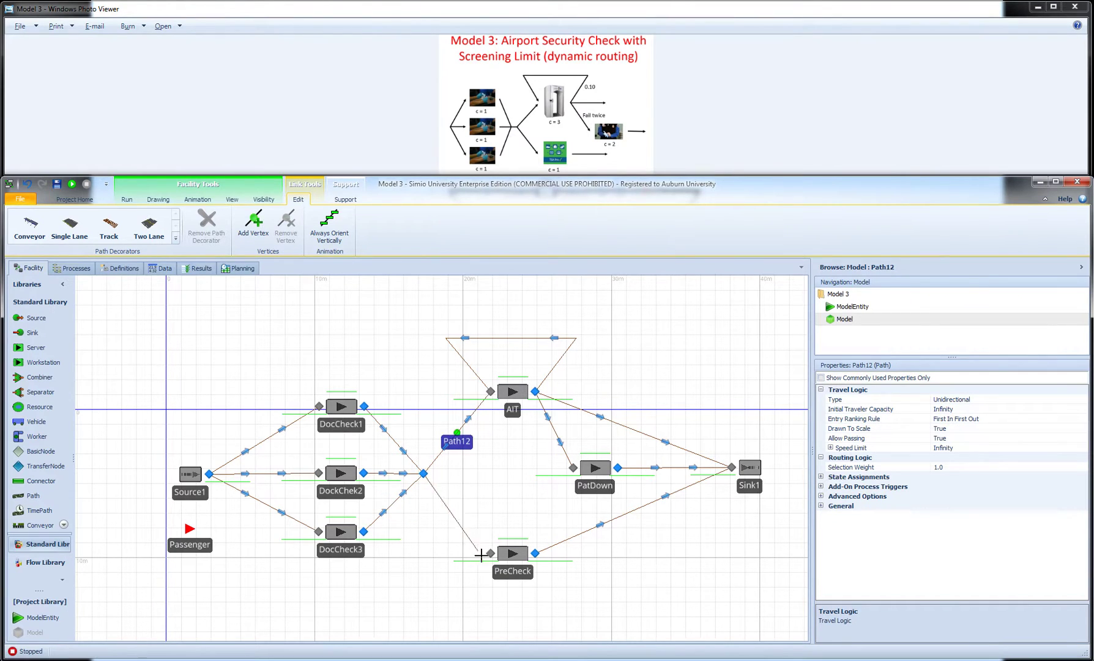
{"action": "left_click", "coordinate": [490, 553]}
Set the selection weight to 0.9 for the path from the transfer node to AIT and 0.1 for the path to PreCheck.
{"action": "left_click", "coordinate": [460, 439]}
{"action": "left_click", "coordinate": [458, 434]}
{"action": "left_click", "coordinate": [940, 467]}
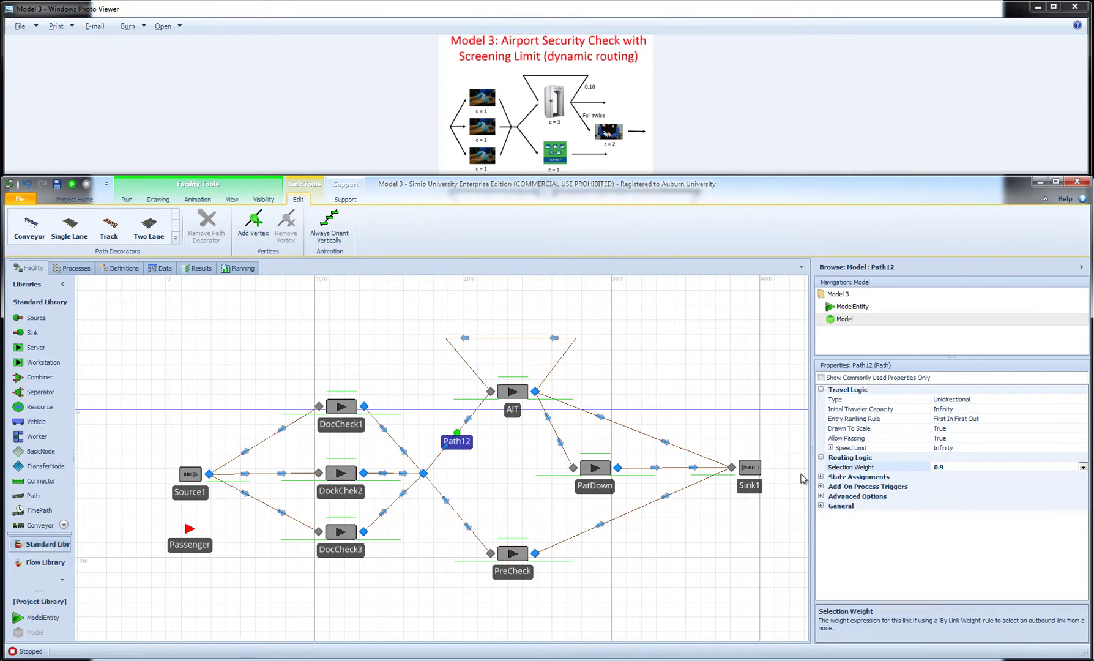
{"action": "left_click", "coordinate": [463, 518]}
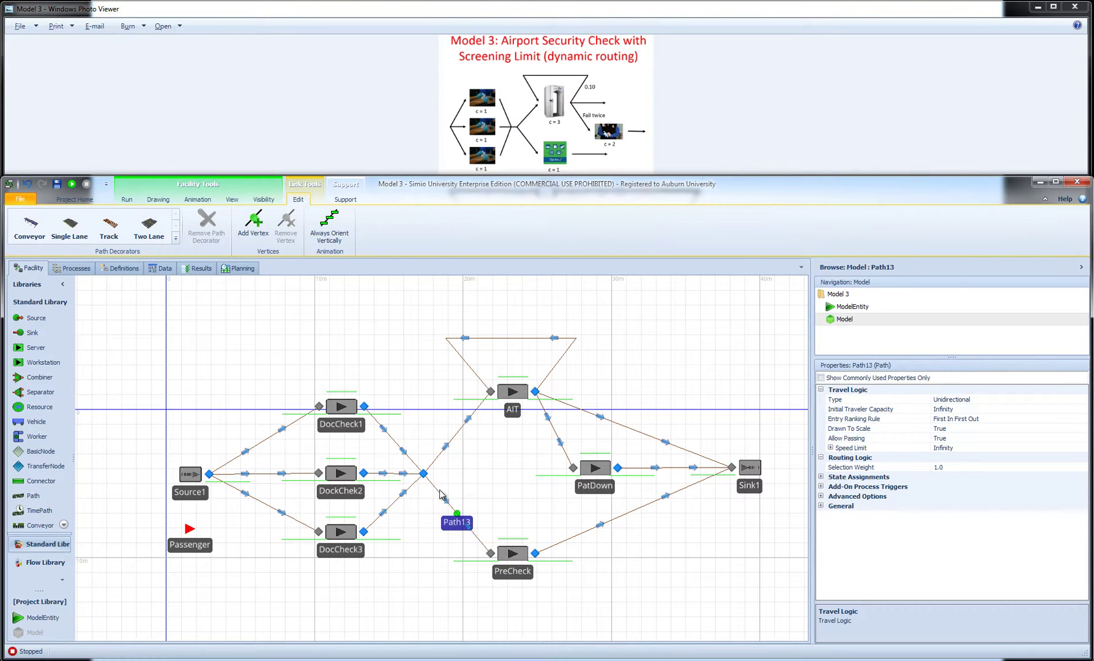
{"action": "left_click", "coordinate": [846, 465]}
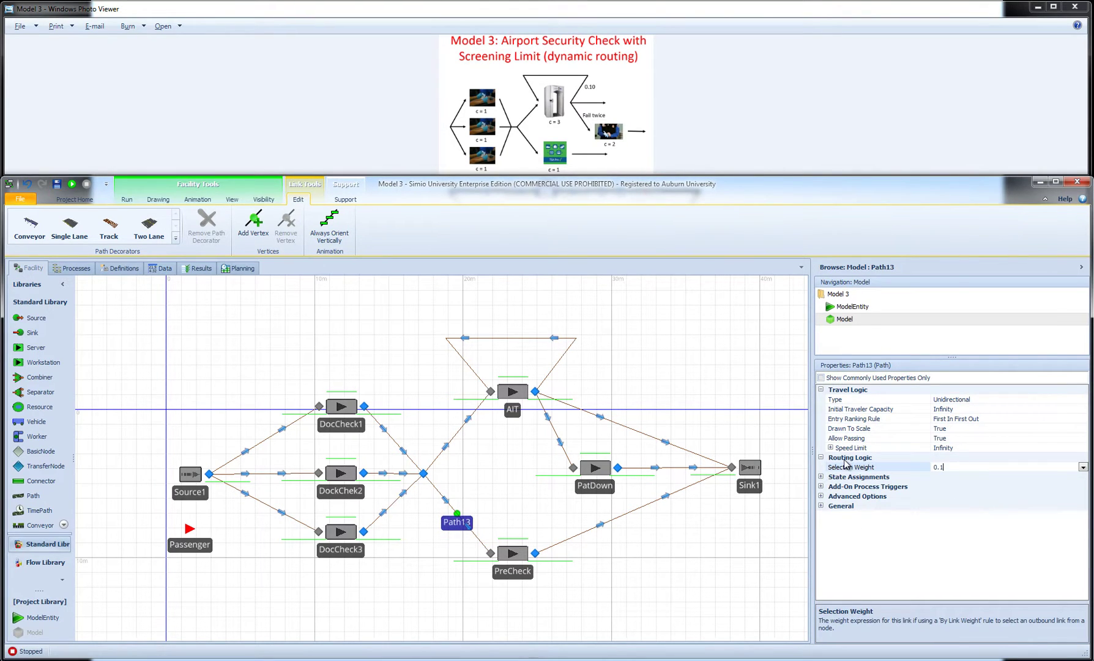
{"action": "type", "text": "0.1"}
{"action": "left_click", "coordinate": [456, 440]}
{"action": "left_click", "coordinate": [457, 519]}
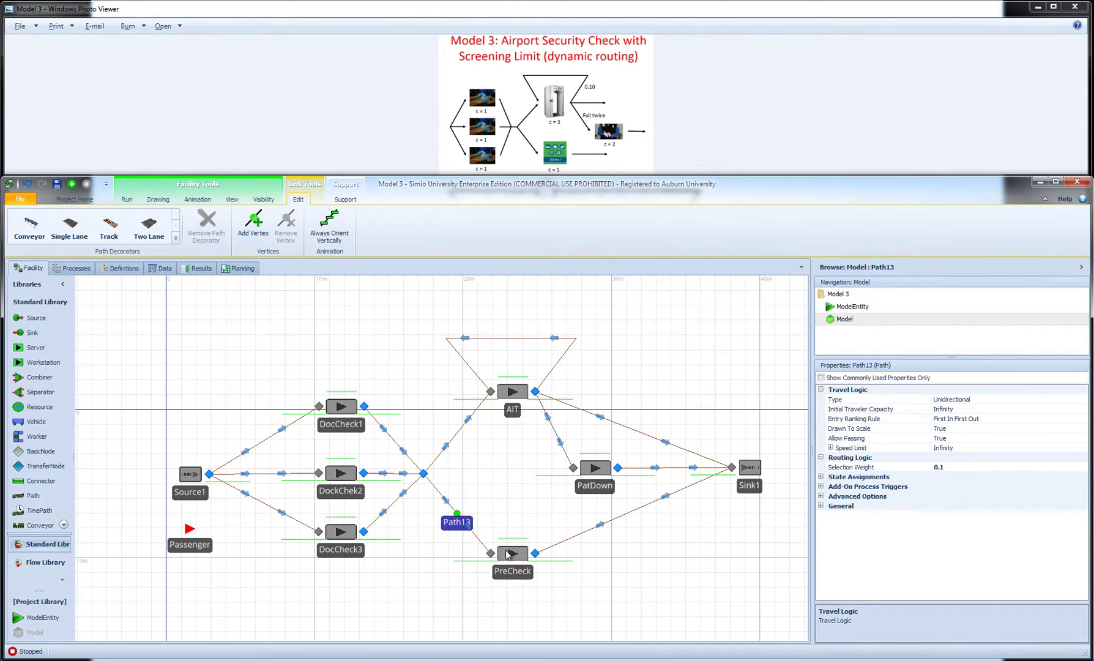
{"action": "left_click", "coordinate": [495, 483]}
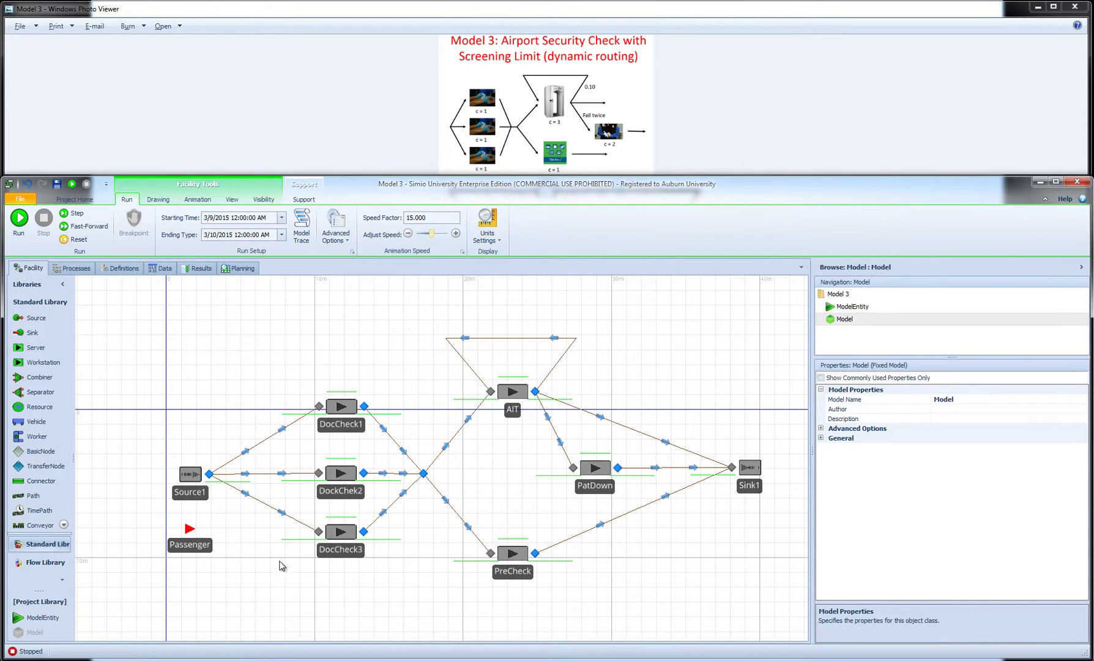
Run the simulation to observe queueing at the three document-check servers, and stop it.
{"action": "left_click", "coordinate": [19, 218]}
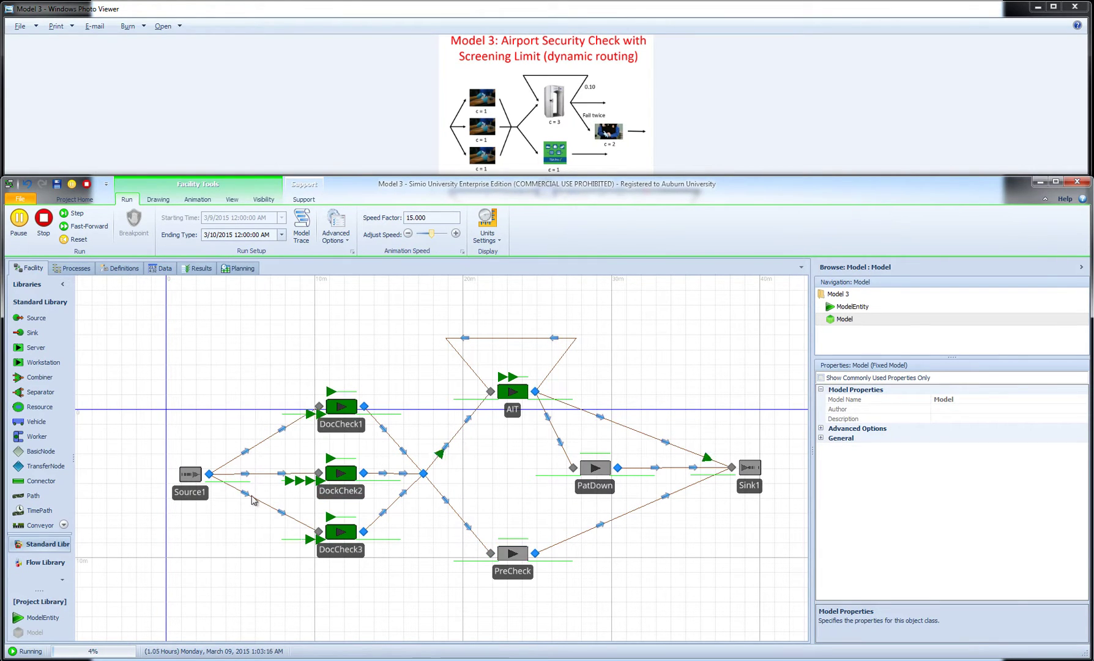
{"action": "left_click", "coordinate": [43, 221]}
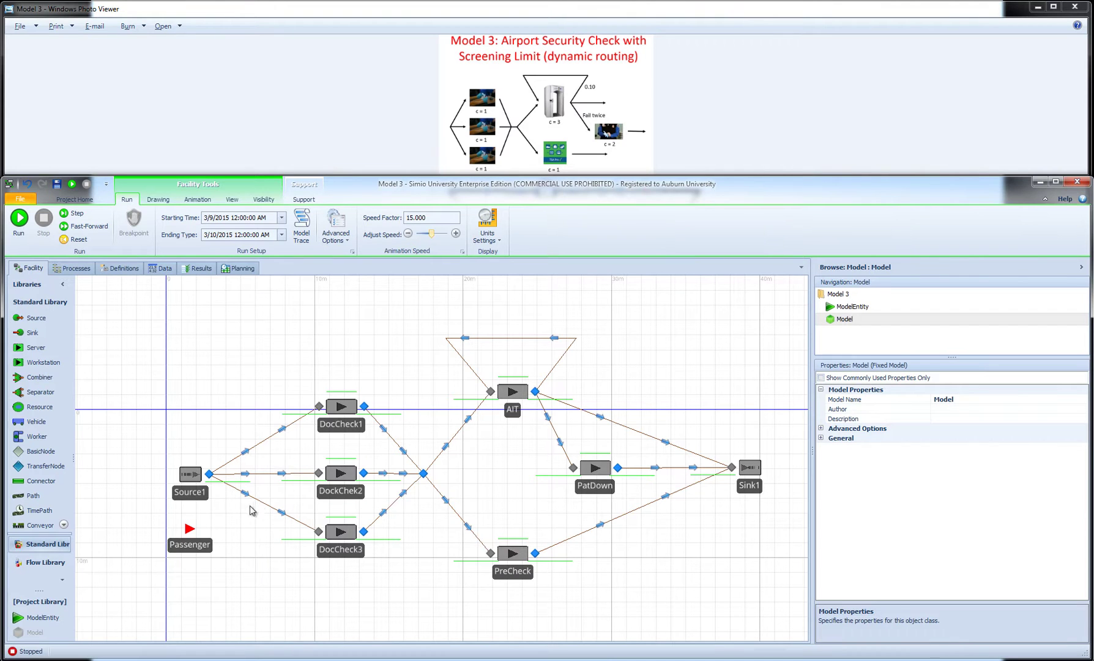
{"action": "left_click", "coordinate": [342, 532]}
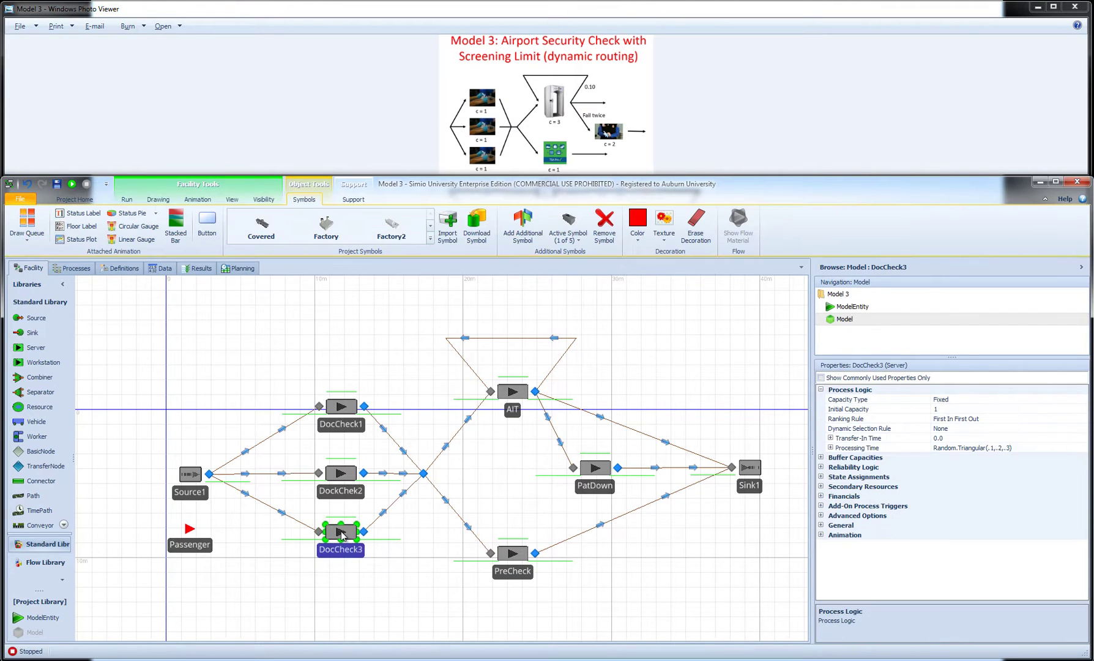
{"action": "left_click", "coordinate": [335, 606]}
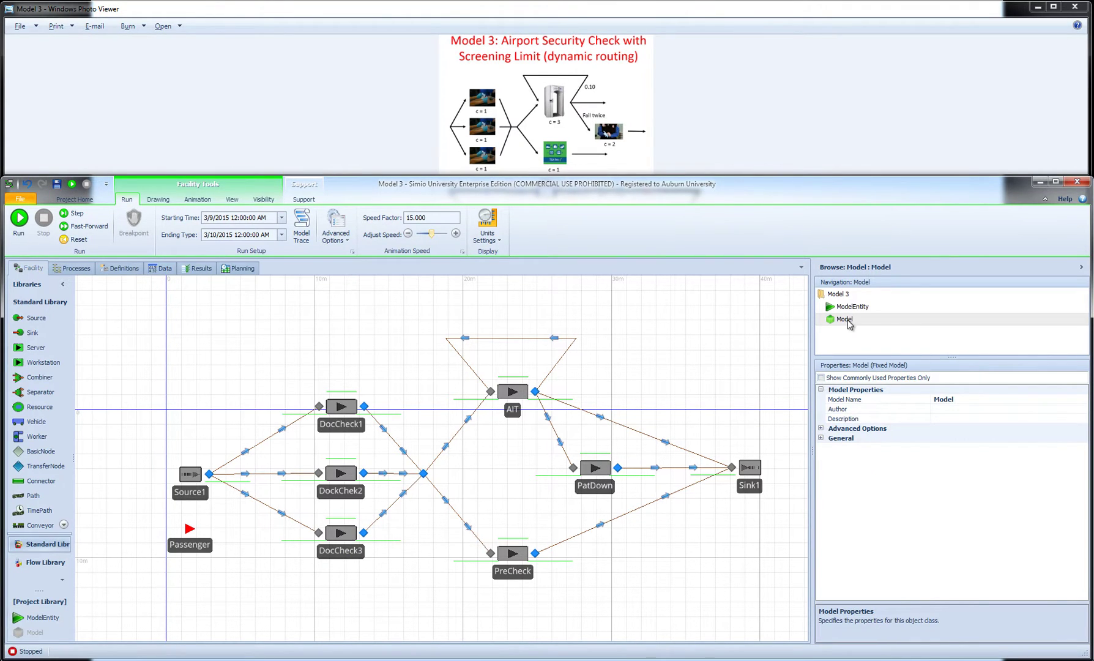
Add a new node list to the model's list definitions.
{"action": "left_click", "coordinate": [120, 269]}
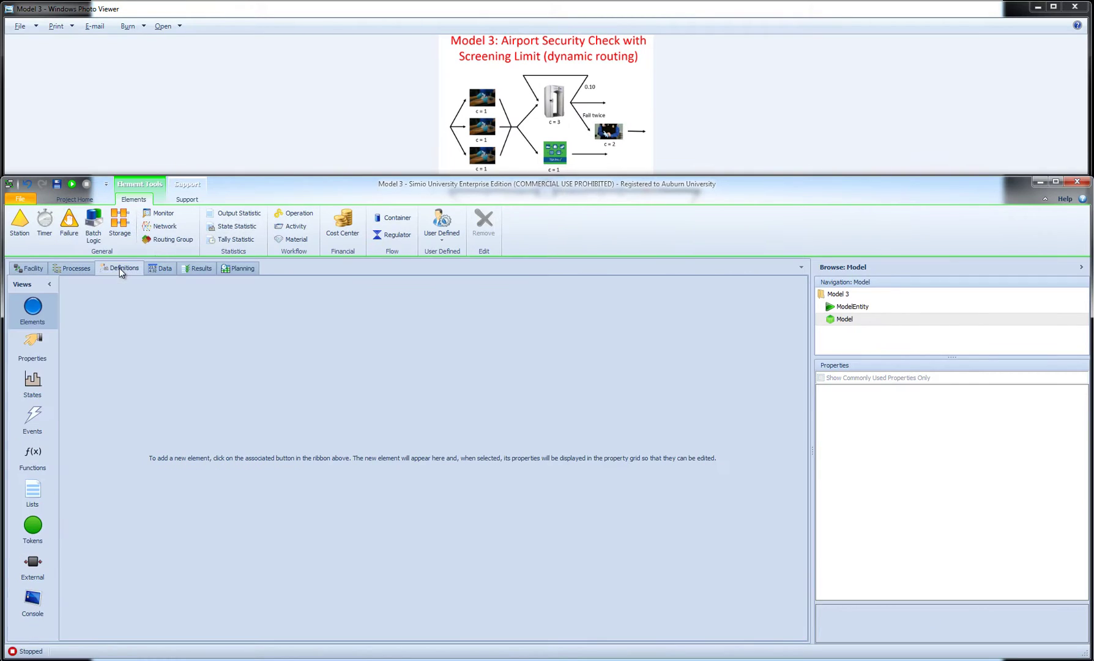
{"action": "left_click", "coordinate": [32, 491]}
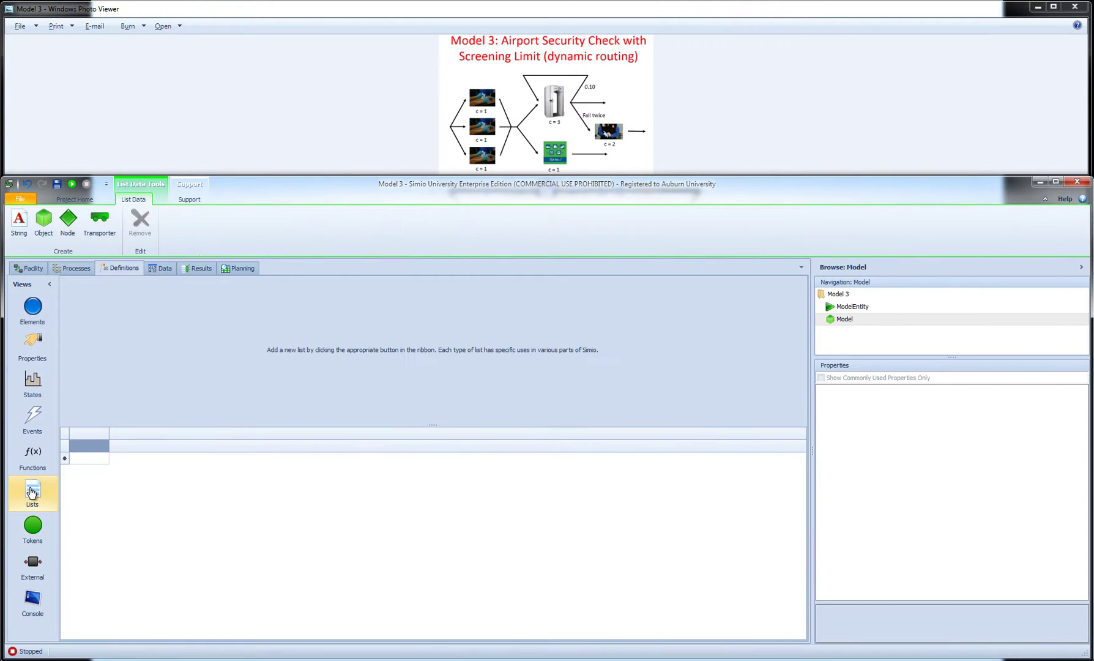
{"action": "left_click", "coordinate": [69, 222]}
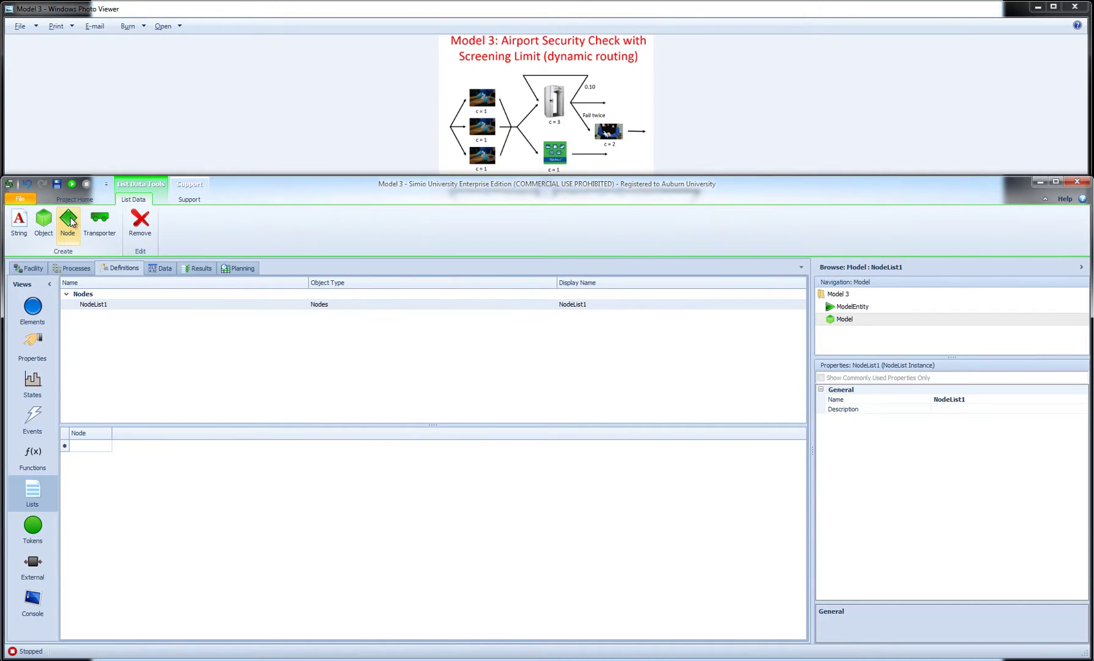
Fill the node list with Input@DocCheck1, Input@DockChek2 and Input@DocCheck3, in that order.
{"action": "left_click", "coordinate": [101, 446]}
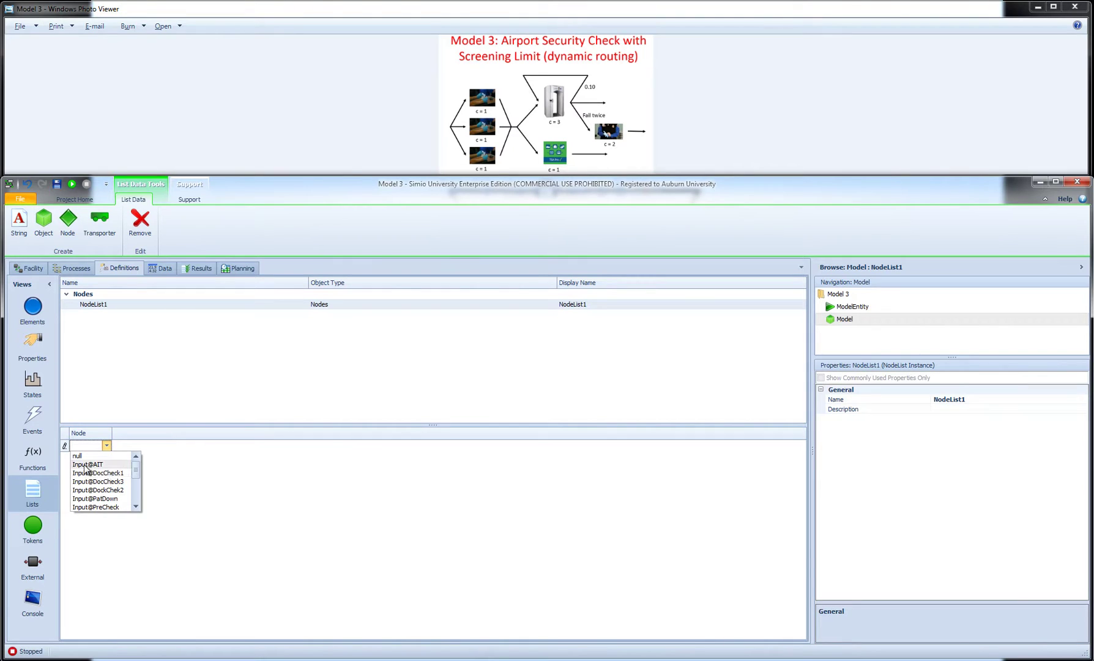
{"action": "left_click", "coordinate": [104, 473]}
{"action": "left_click", "coordinate": [113, 459]}
{"action": "left_click", "coordinate": [118, 460]}
{"action": "left_click", "coordinate": [118, 461]}
{"action": "left_click", "coordinate": [113, 503]}
{"action": "left_click", "coordinate": [118, 470]}
{"action": "left_click", "coordinate": [124, 470]}
{"action": "left_click", "coordinate": [125, 470]}
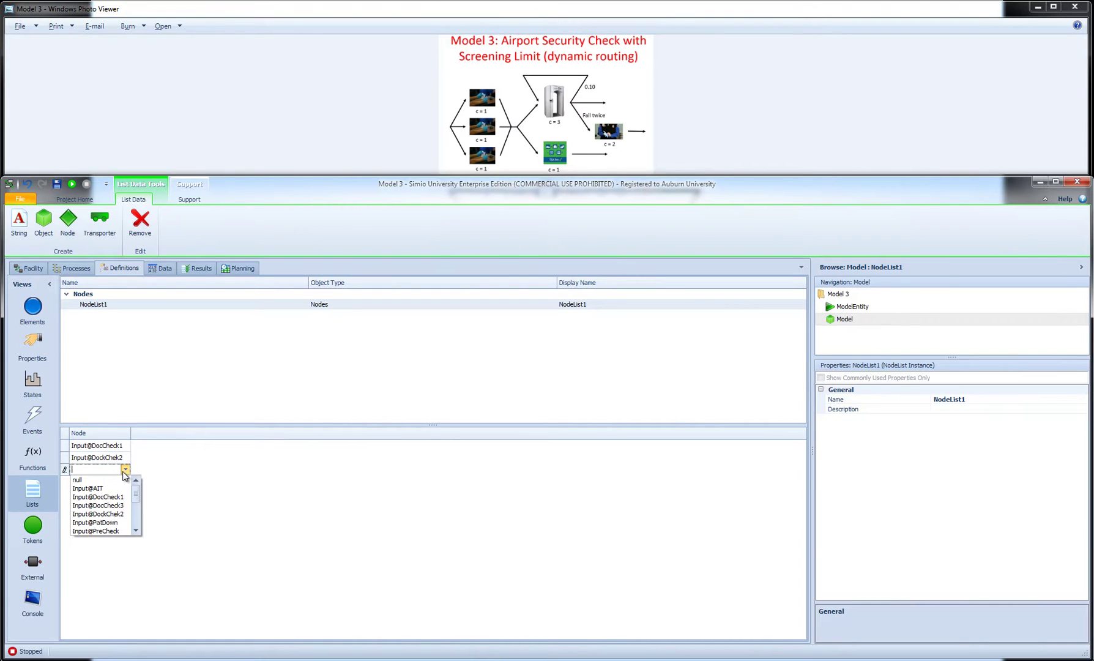
{"action": "left_click", "coordinate": [118, 506]}
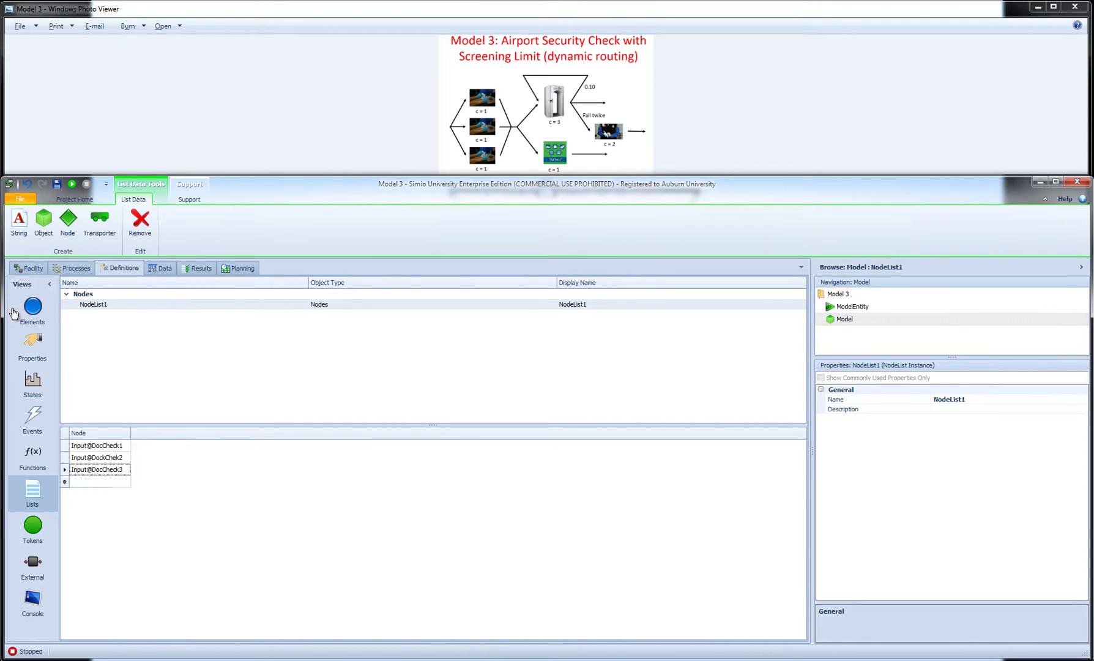
Rename the middle document-check server as DockCheck2 and check its entry in the node list.
{"action": "left_click", "coordinate": [28, 269]}
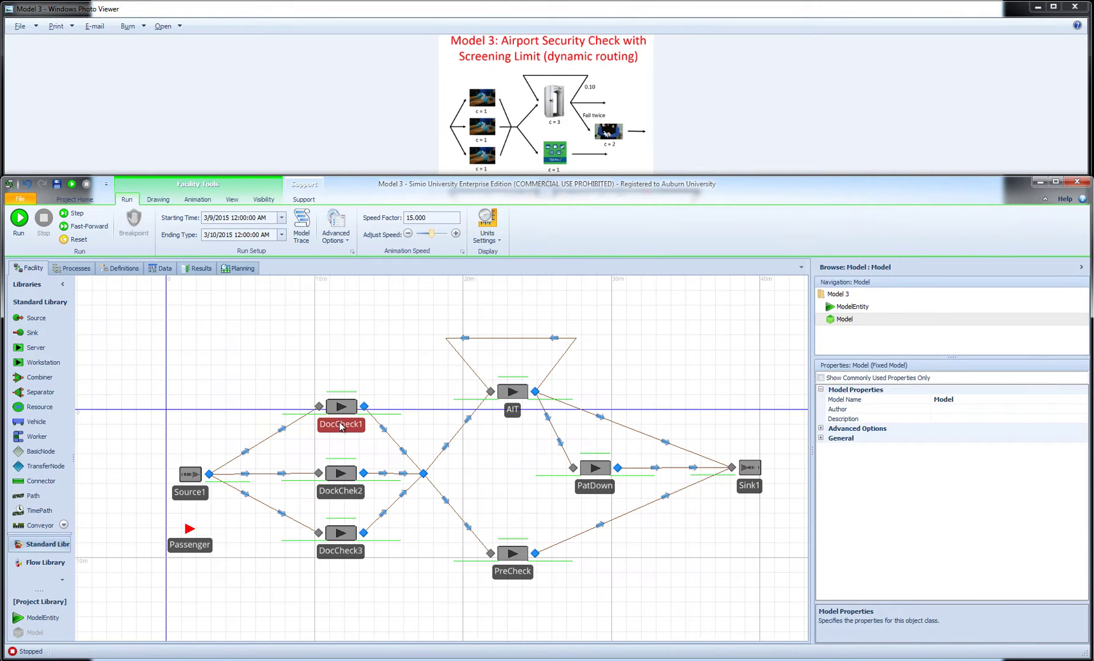
{"action": "left_click", "coordinate": [355, 497]}
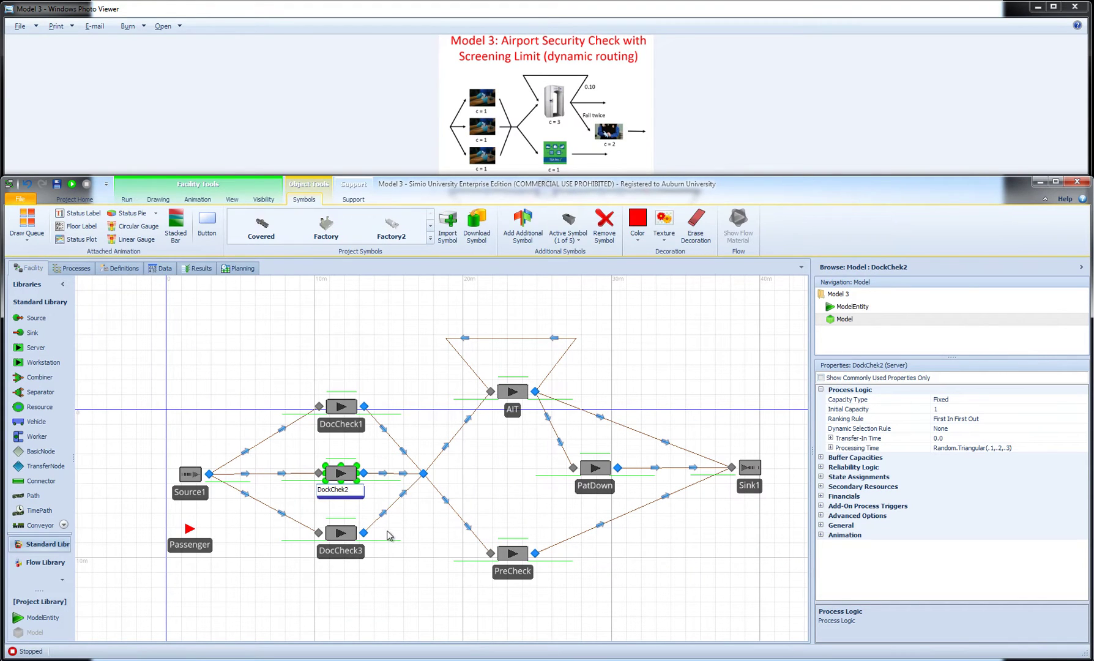
{"action": "type", "text": "c"}
{"action": "left_click", "coordinate": [415, 601]}
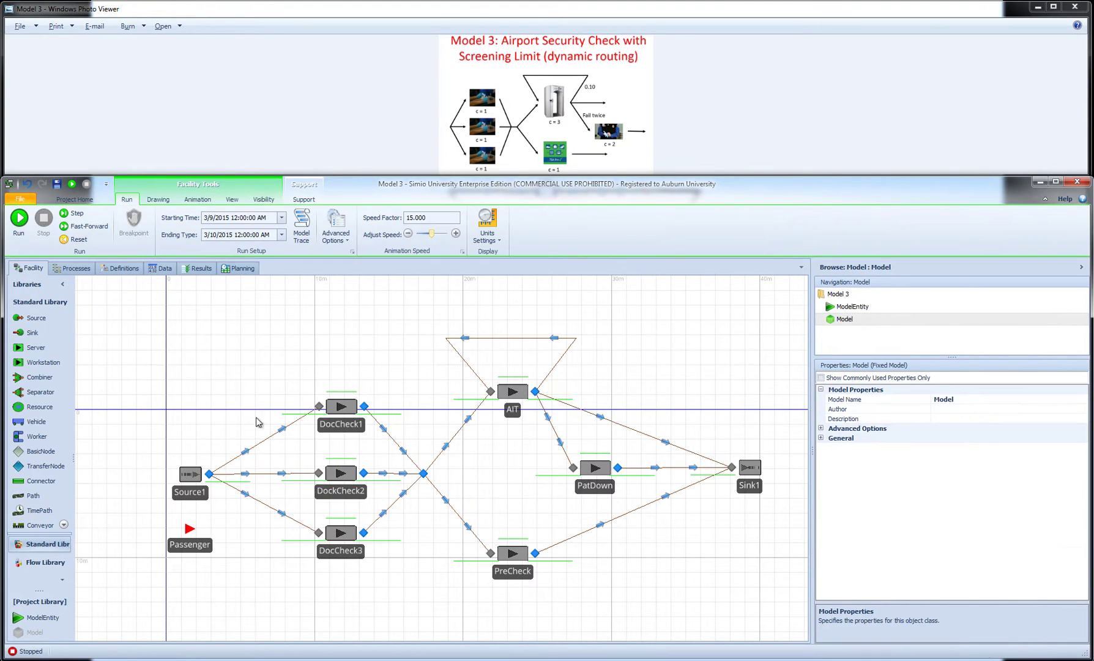
{"action": "left_click", "coordinate": [124, 270]}
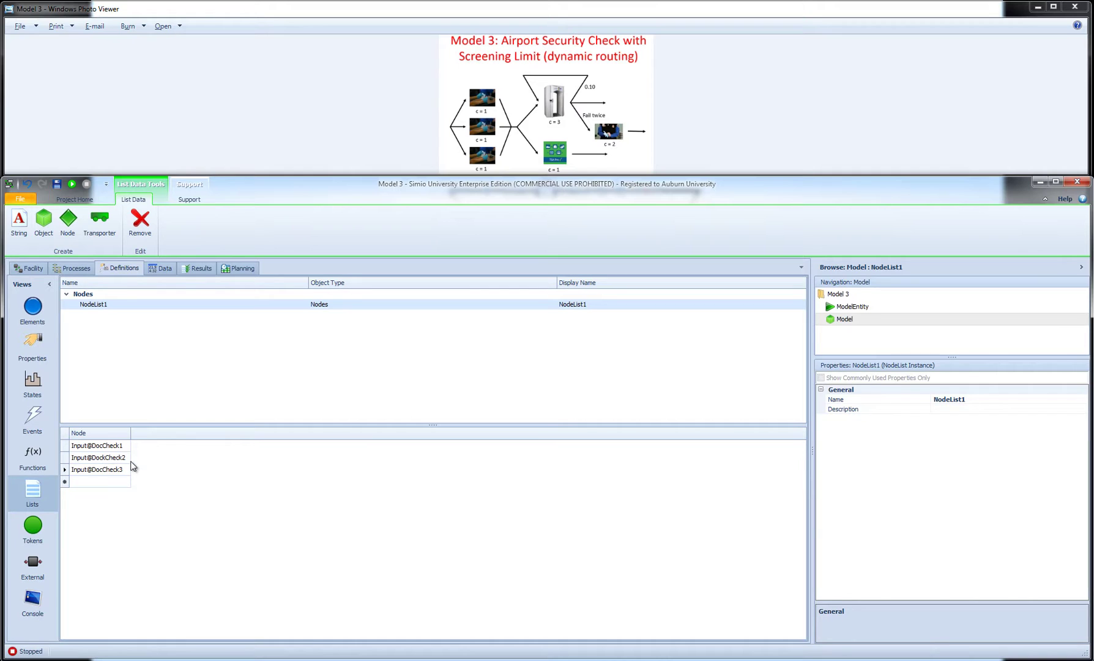
{"action": "left_click", "coordinate": [107, 462]}
{"action": "left_click", "coordinate": [108, 462]}
Correct the middle document-check server's name to DocCheck2 and review the node list's entries.
{"action": "left_click", "coordinate": [29, 268]}
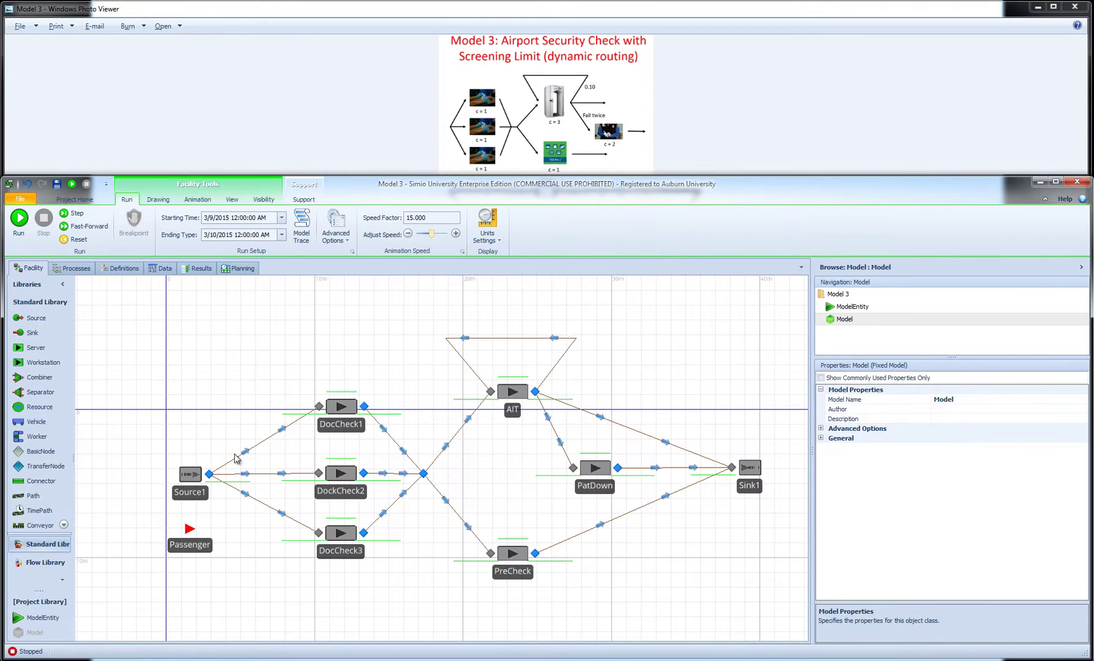
{"action": "left_click", "coordinate": [336, 490]}
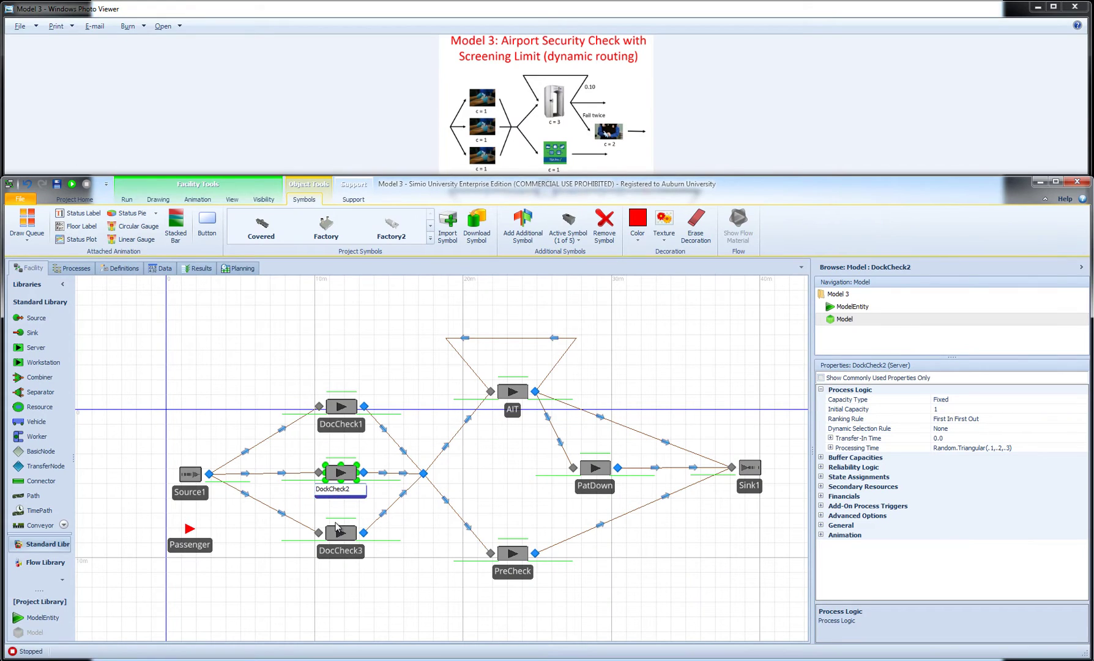
{"action": "key", "text": "Return"}
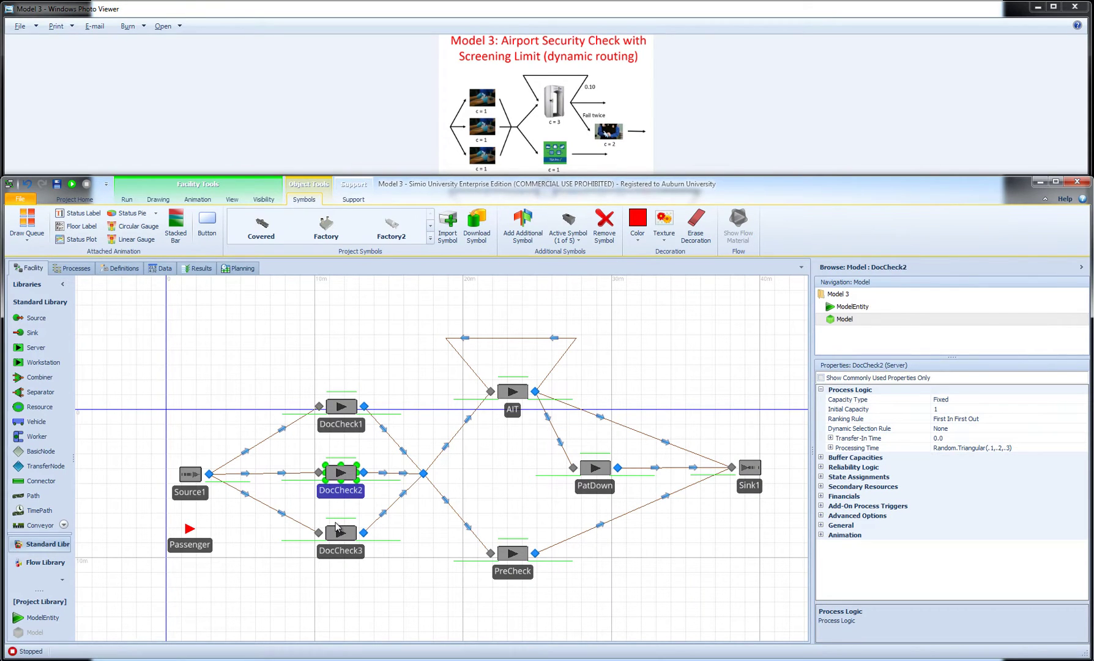
{"action": "left_click", "coordinate": [120, 268]}
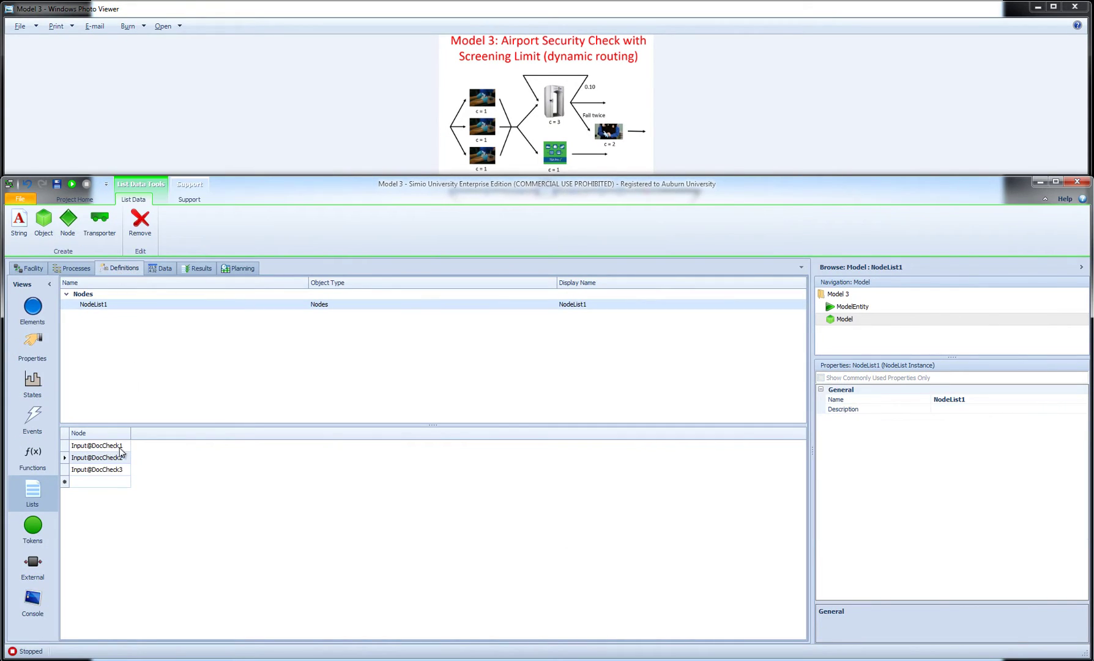
{"action": "left_click", "coordinate": [29, 268]}
{"action": "left_click", "coordinate": [427, 575]}
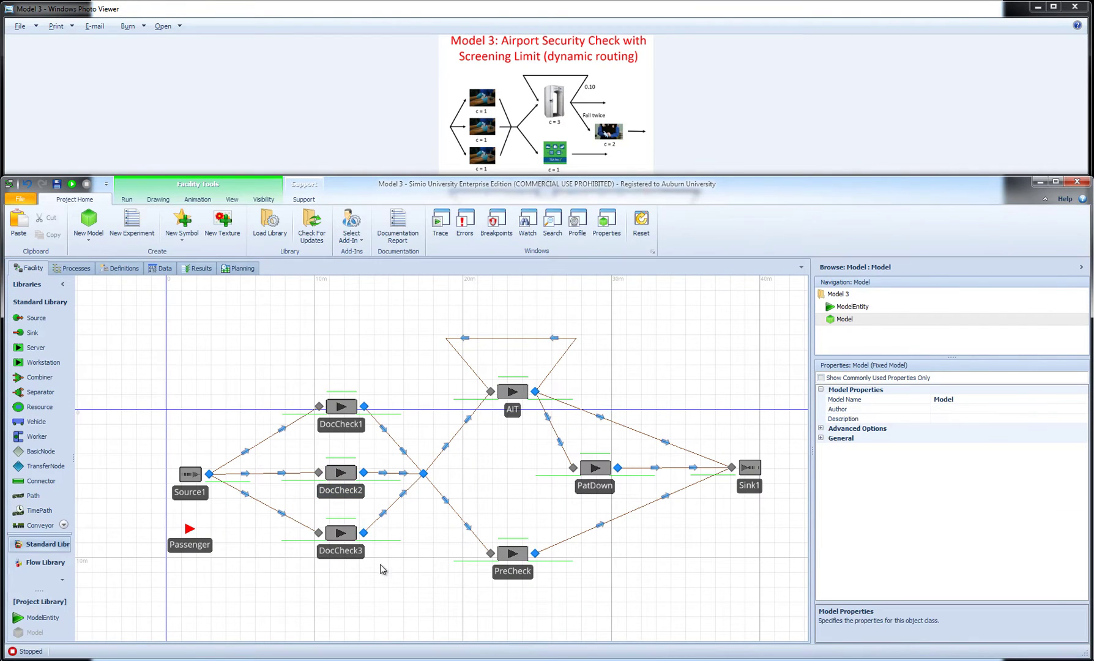
Select the input nodes of DocCheck1, DocCheck2 and DocCheck3 together and add them to a new node list named NodeList2.
{"action": "left_click", "coordinate": [318, 407]}
{"action": "left_click", "coordinate": [319, 473], "text": "ctrl"}
{"action": "left_click", "coordinate": [318, 533], "text": "ctrl"}
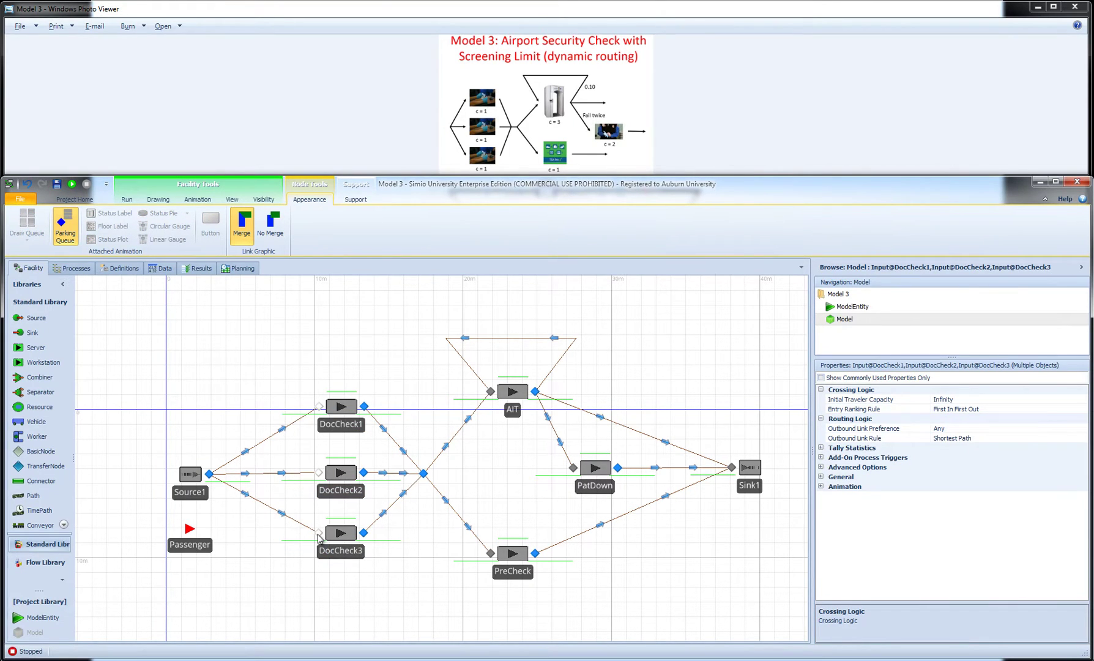
{"action": "right_click", "coordinate": [319, 536]}
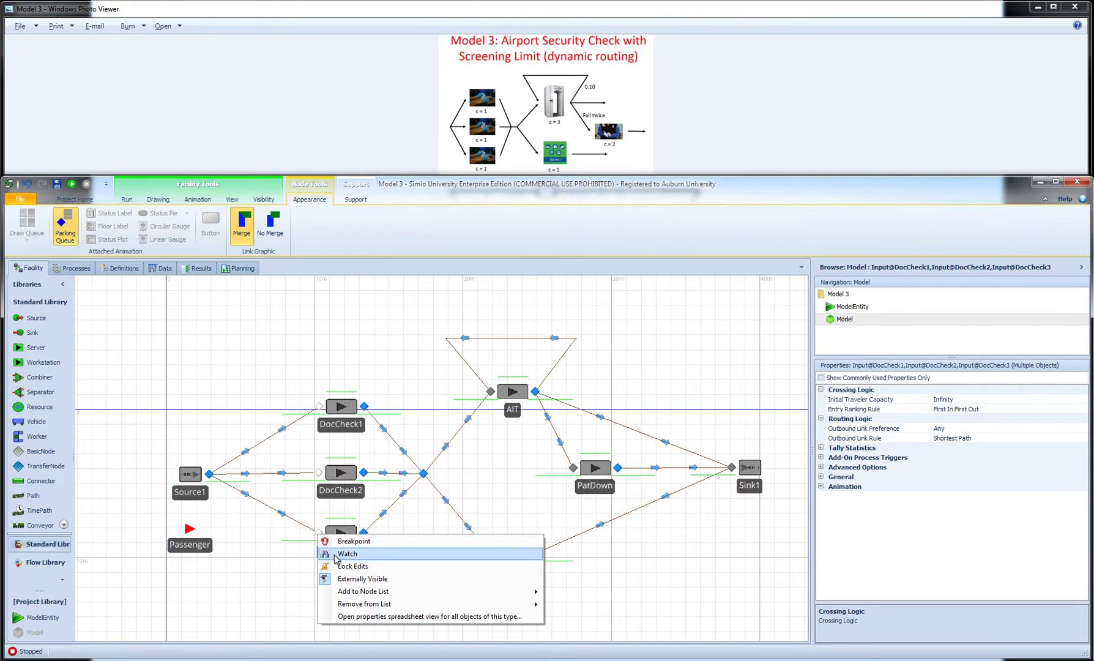
{"action": "mouse_move", "coordinate": [422, 611]}
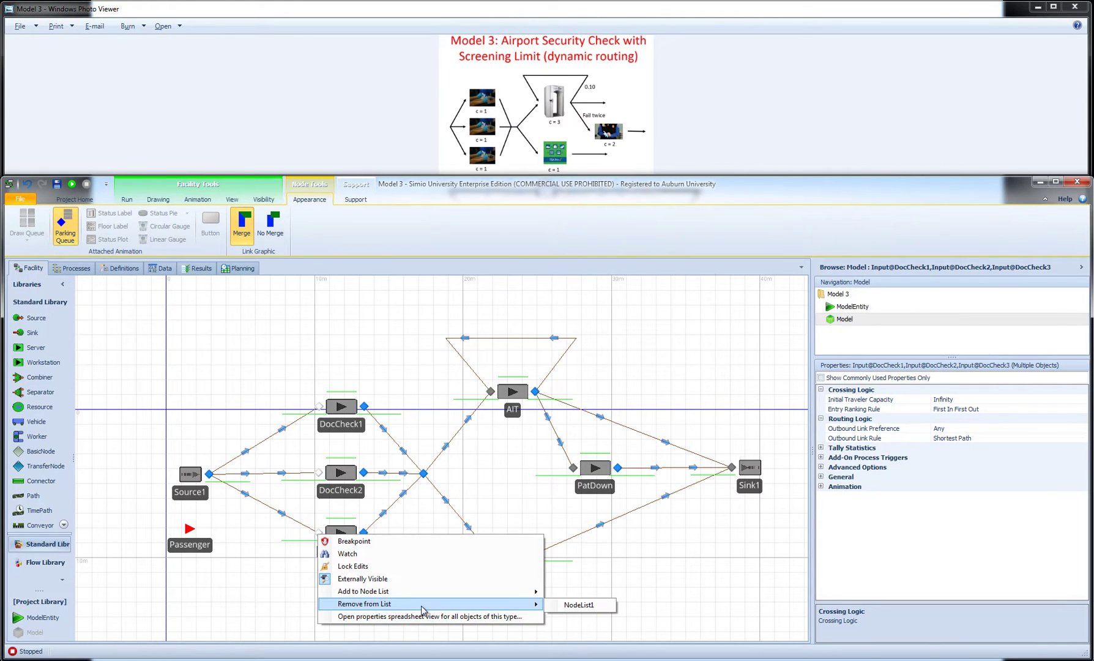
{"action": "mouse_move", "coordinate": [405, 592]}
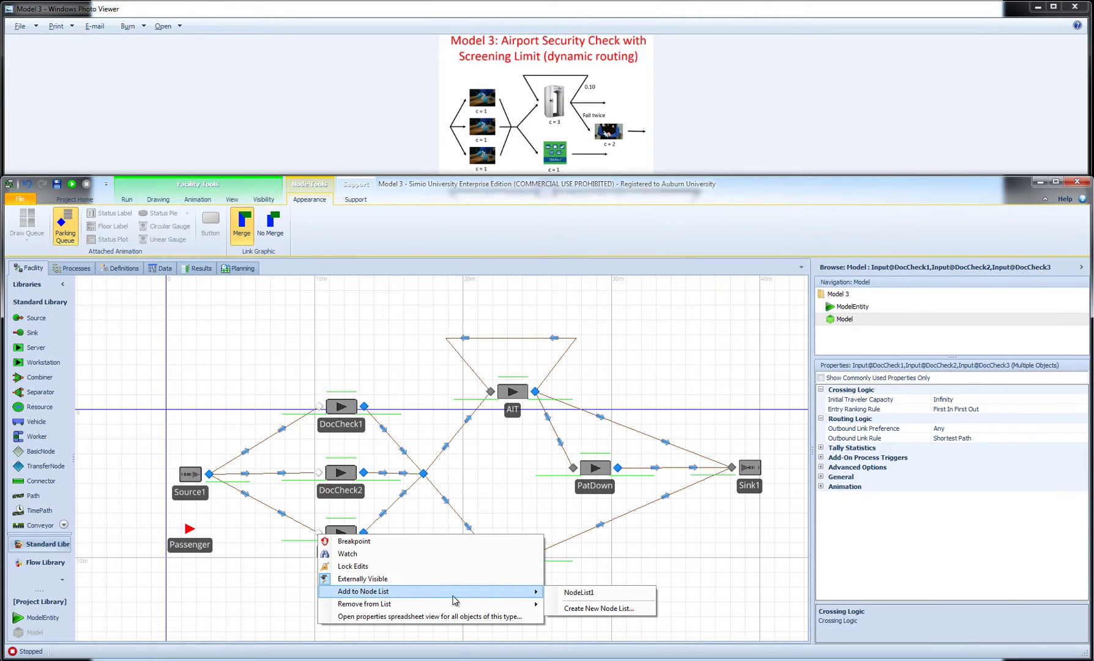
{"action": "left_click", "coordinate": [590, 609]}
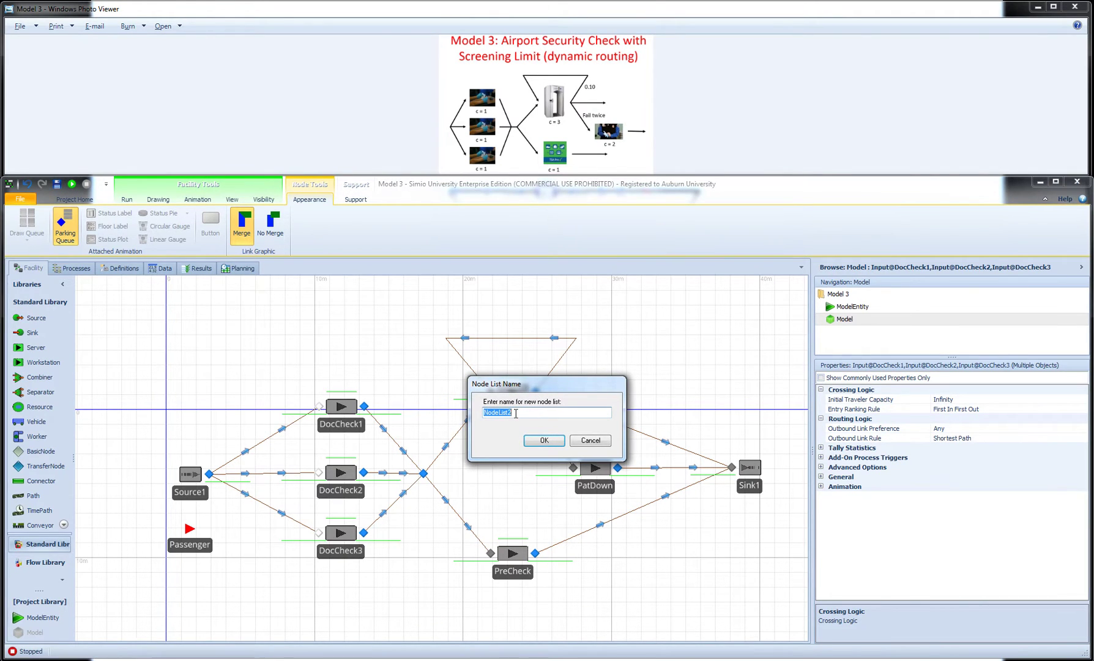
{"action": "left_click", "coordinate": [544, 440]}
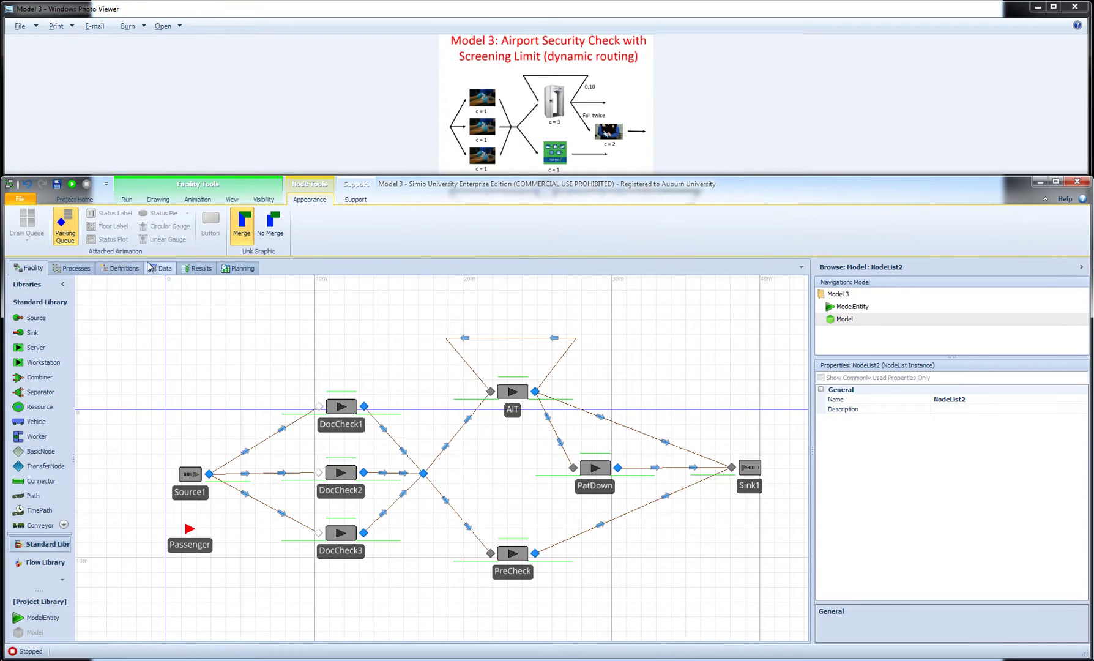
Remove the duplicate list NodeList2 from the list definitions and return to the facility layout.
{"action": "left_click", "coordinate": [126, 267]}
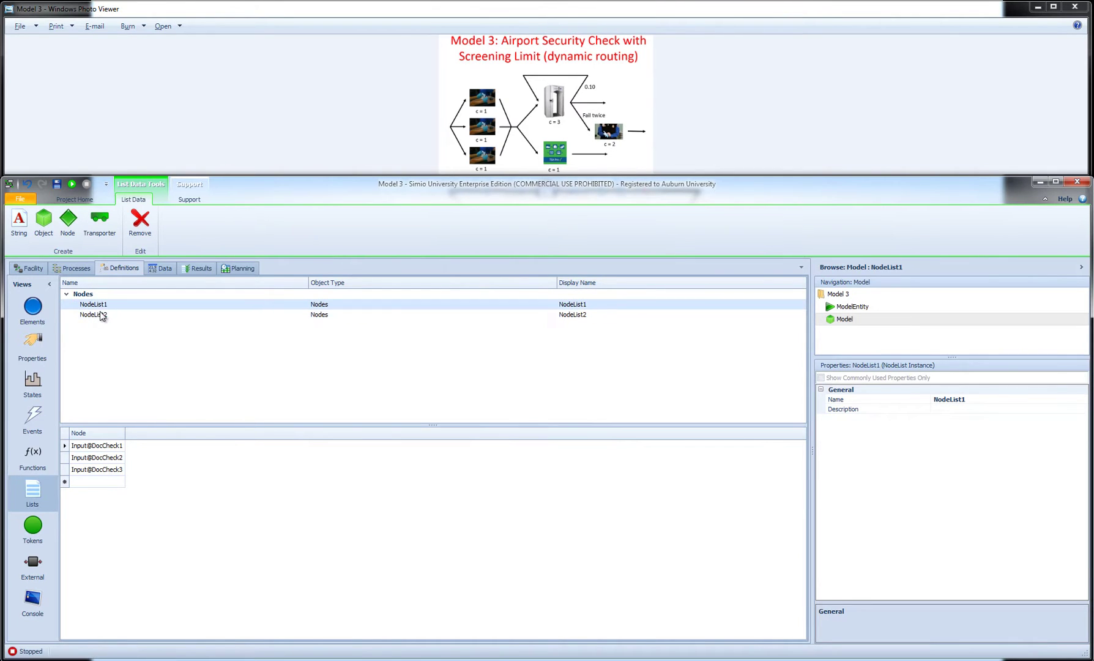
{"action": "left_click", "coordinate": [140, 233]}
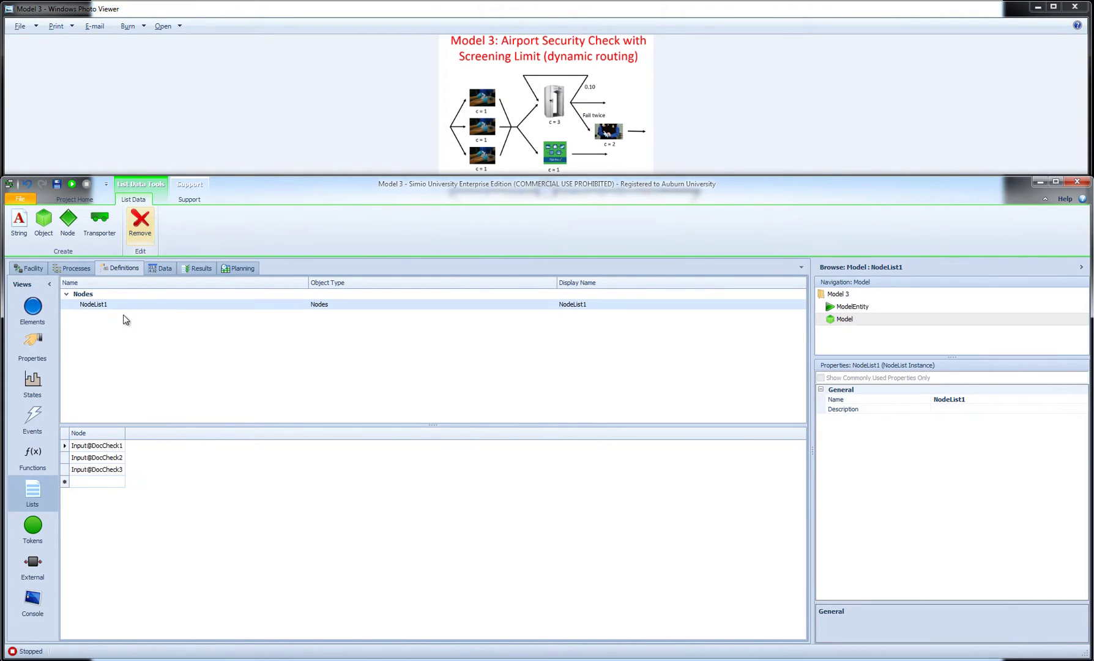
{"action": "left_click", "coordinate": [26, 268]}
{"action": "left_click", "coordinate": [327, 360]}
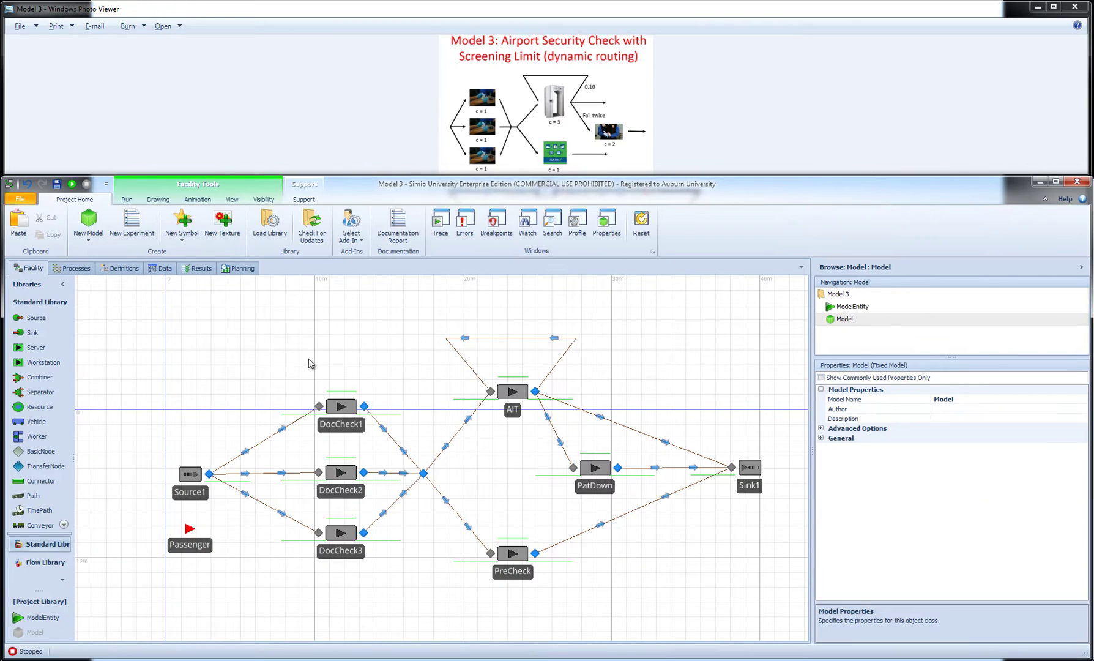
Set the entity destination type of Source1's output node to Select From List using NodeList1, and review that list's nodes.
{"action": "left_click", "coordinate": [209, 474]}
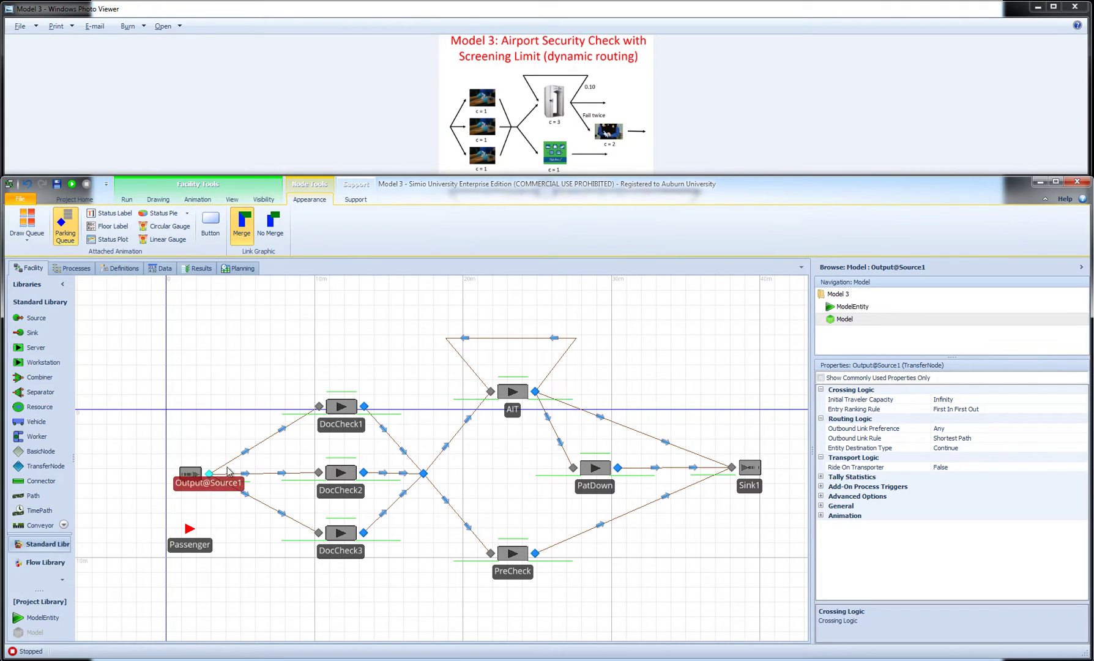
{"action": "left_click", "coordinate": [994, 449]}
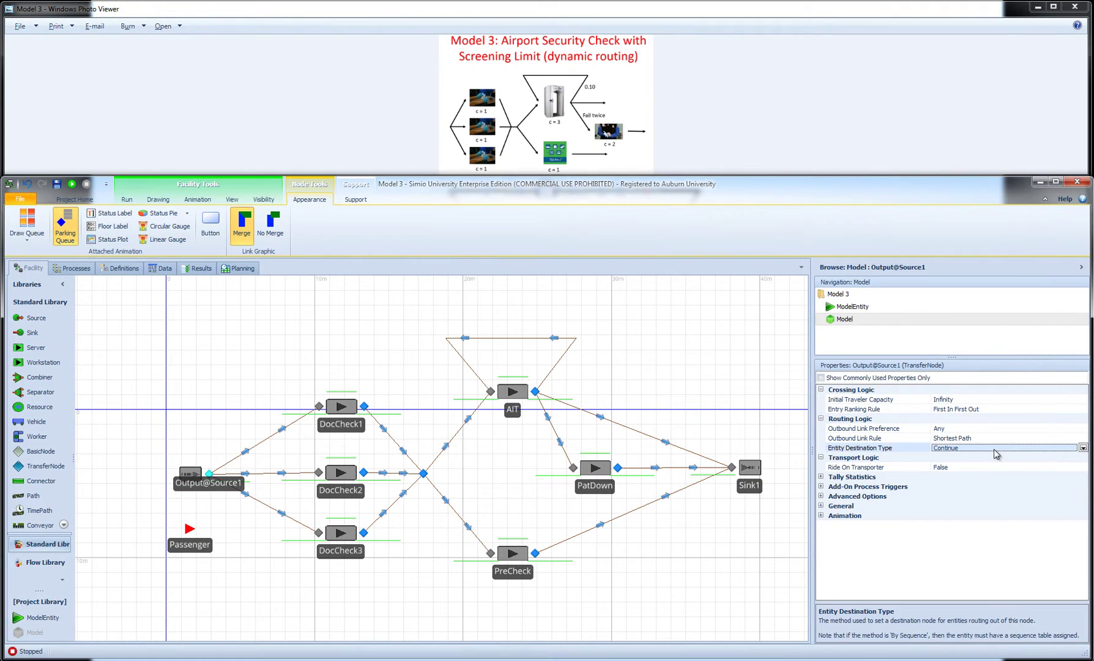
{"action": "left_click", "coordinate": [1083, 448]}
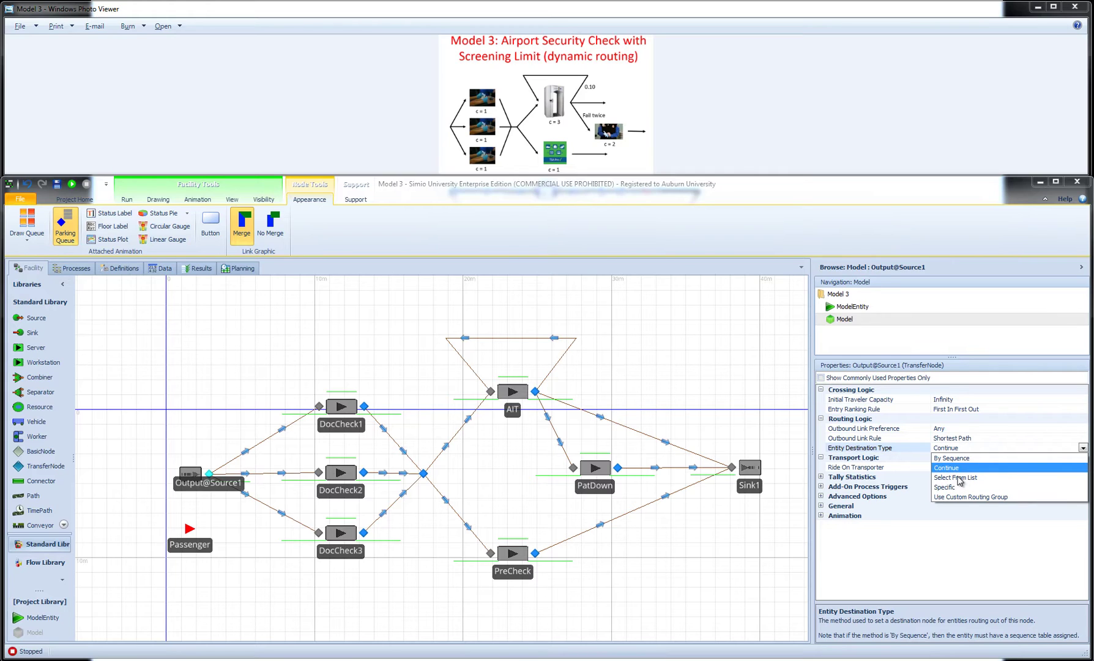
{"action": "key", "text": "Escape"}
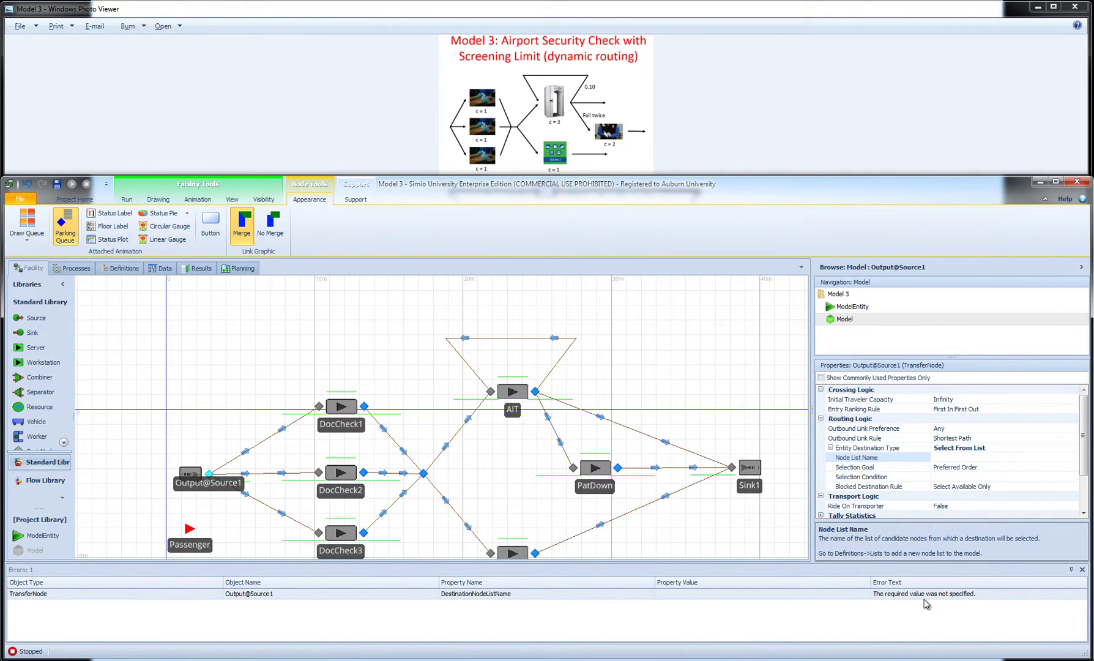
{"action": "left_click", "coordinate": [1062, 457]}
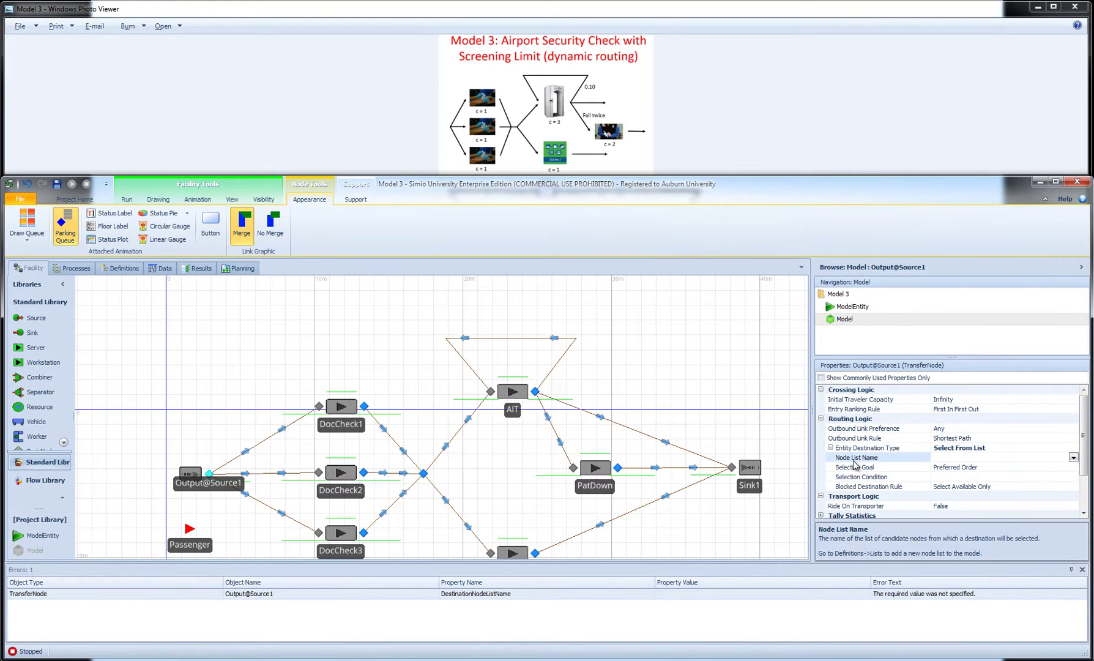
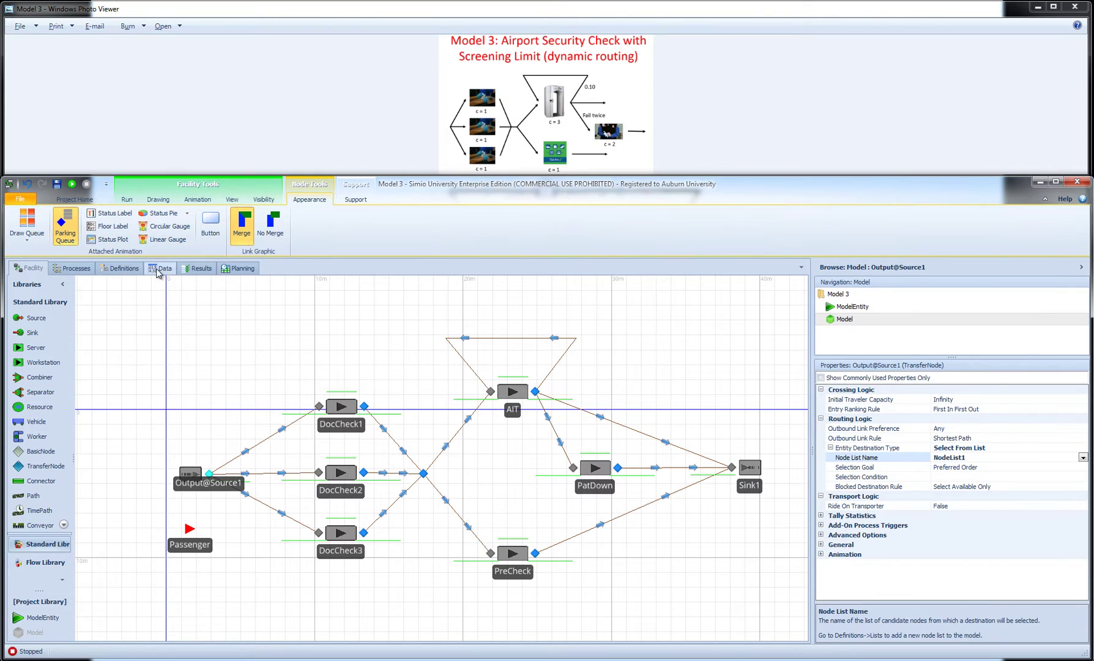
{"action": "left_click", "coordinate": [126, 269]}
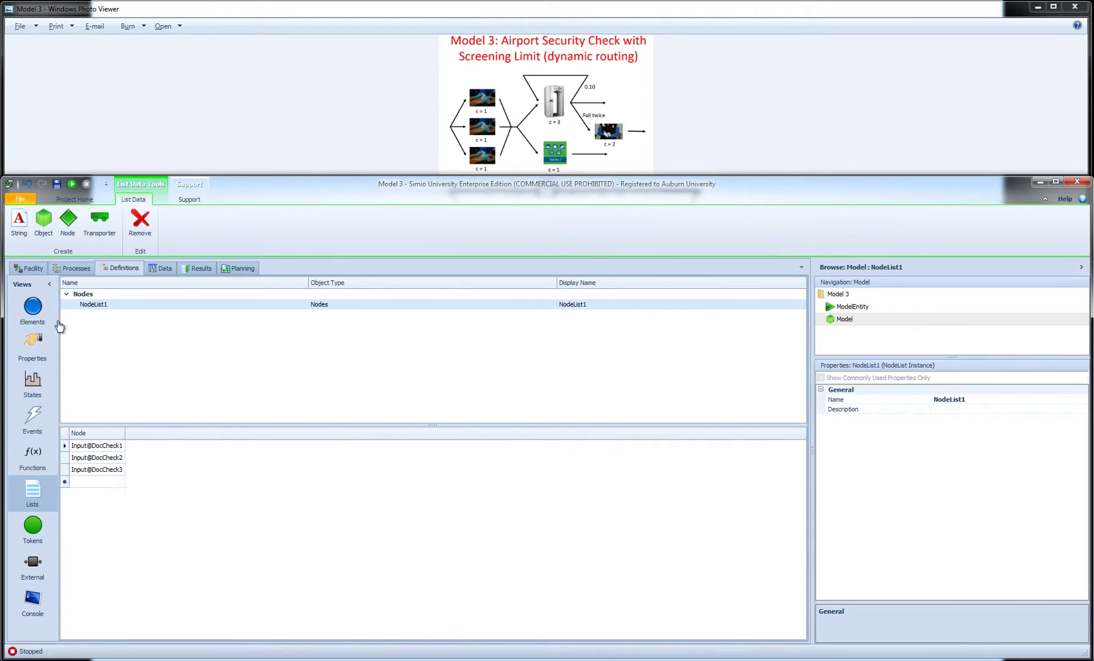
{"action": "left_click", "coordinate": [33, 268]}
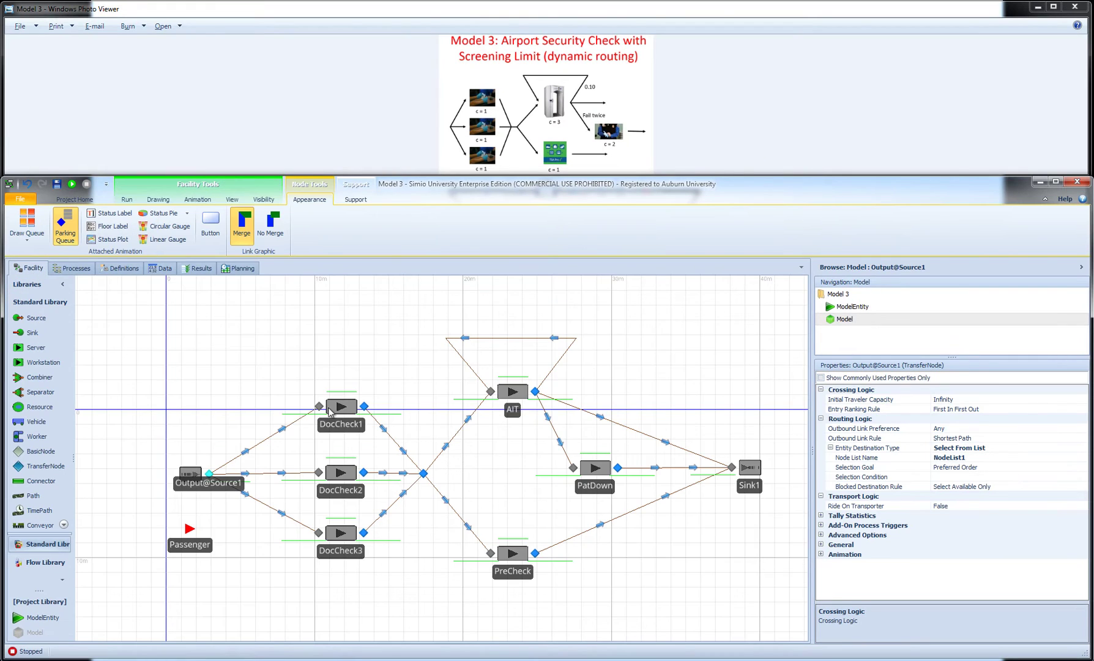
Run the simulation, extend DocCheck1's input queue line leftward during the run, and stop it.
{"action": "left_click", "coordinate": [126, 199]}
{"action": "left_click", "coordinate": [19, 220]}
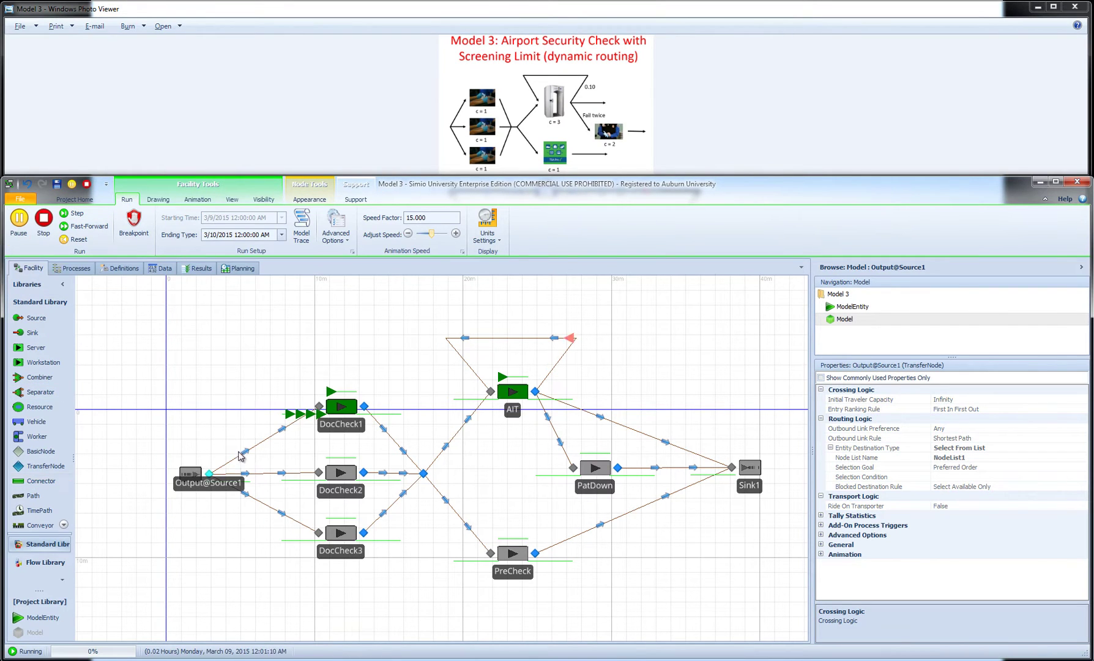
{"action": "left_click", "coordinate": [285, 416]}
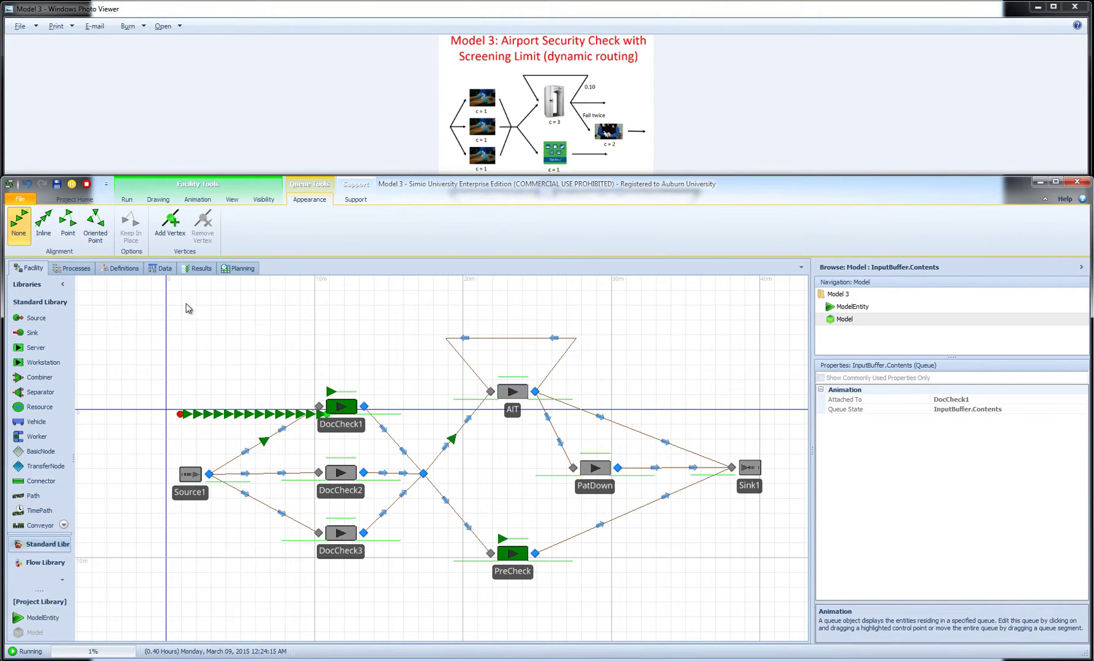
{"action": "left_click", "coordinate": [87, 183]}
{"action": "left_click", "coordinate": [335, 409]}
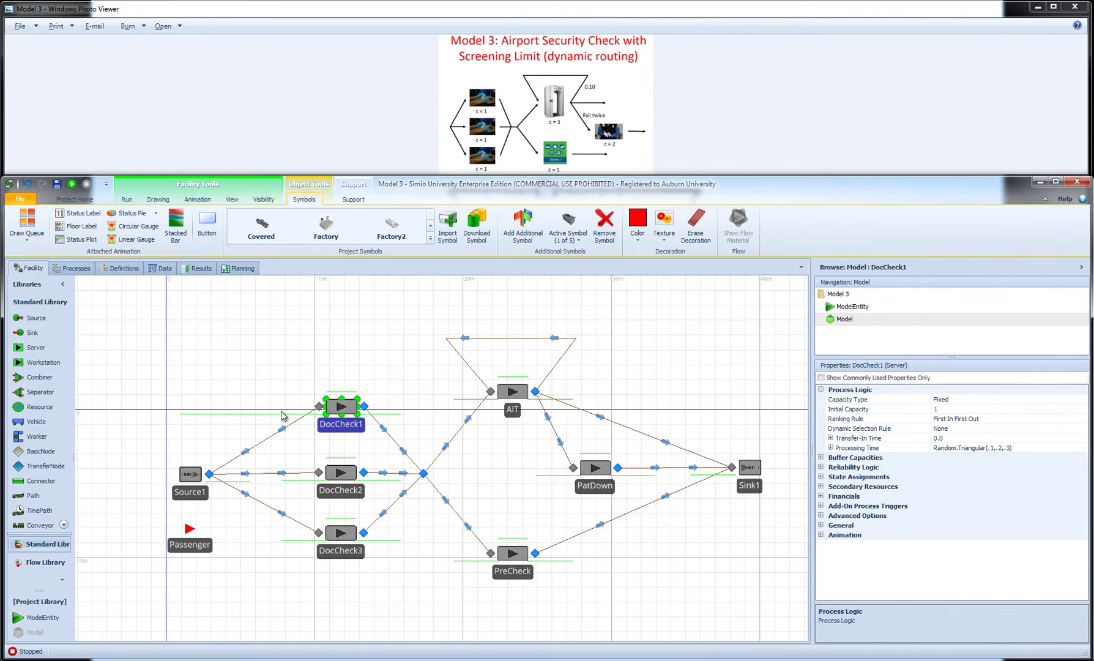
Set the input buffer capacity of DocCheck1, DocCheck2 and DocCheck3 together to 0.
{"action": "left_click", "coordinate": [821, 458]}
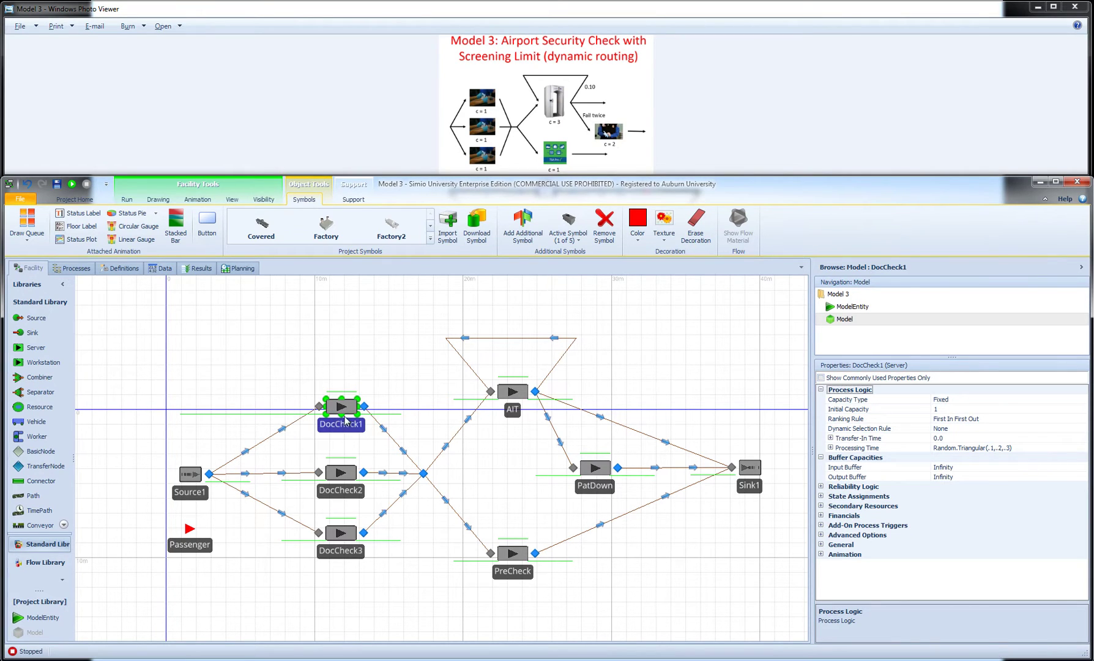
{"action": "left_click", "coordinate": [209, 474]}
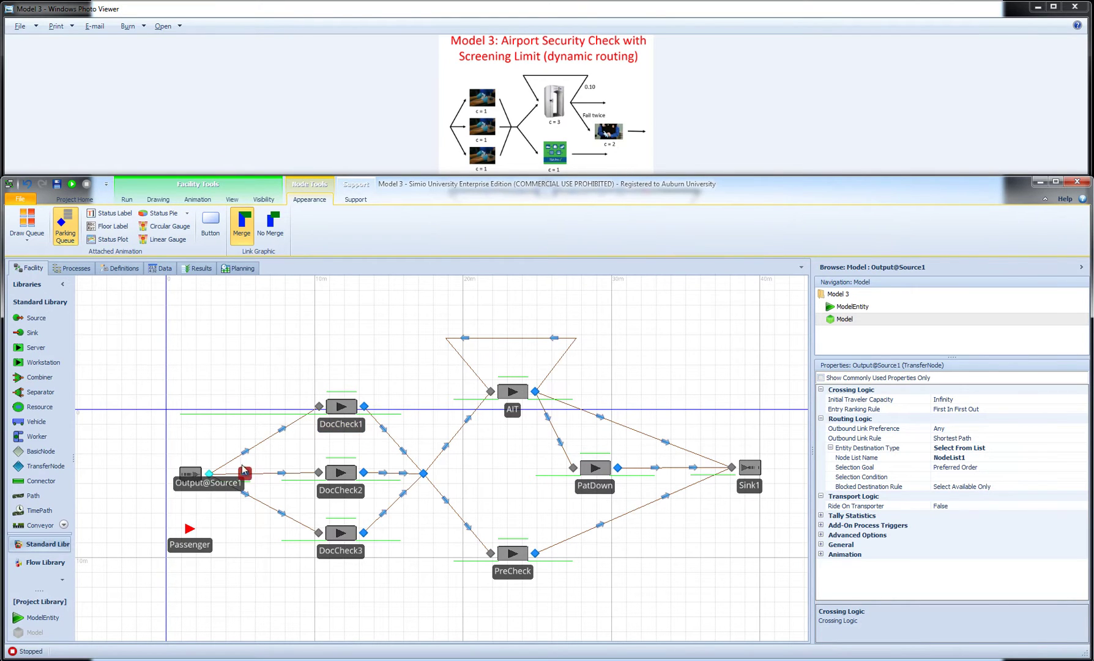
{"action": "left_click", "coordinate": [340, 410]}
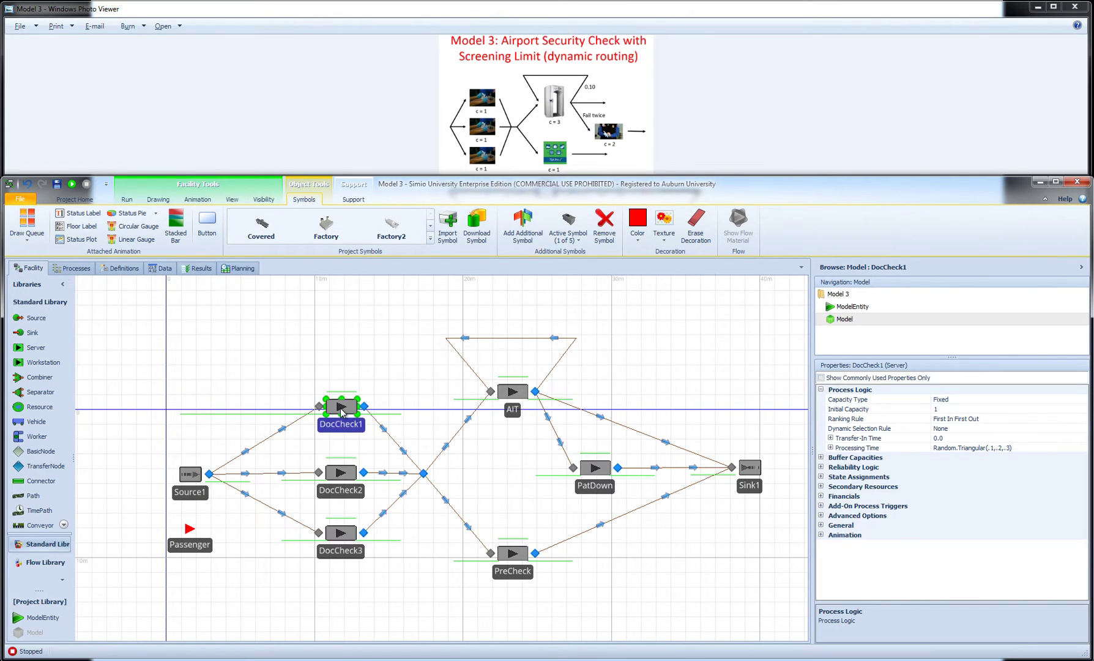
{"action": "left_click", "coordinate": [341, 477], "text": "ctrl"}
{"action": "left_click", "coordinate": [349, 537], "text": "ctrl"}
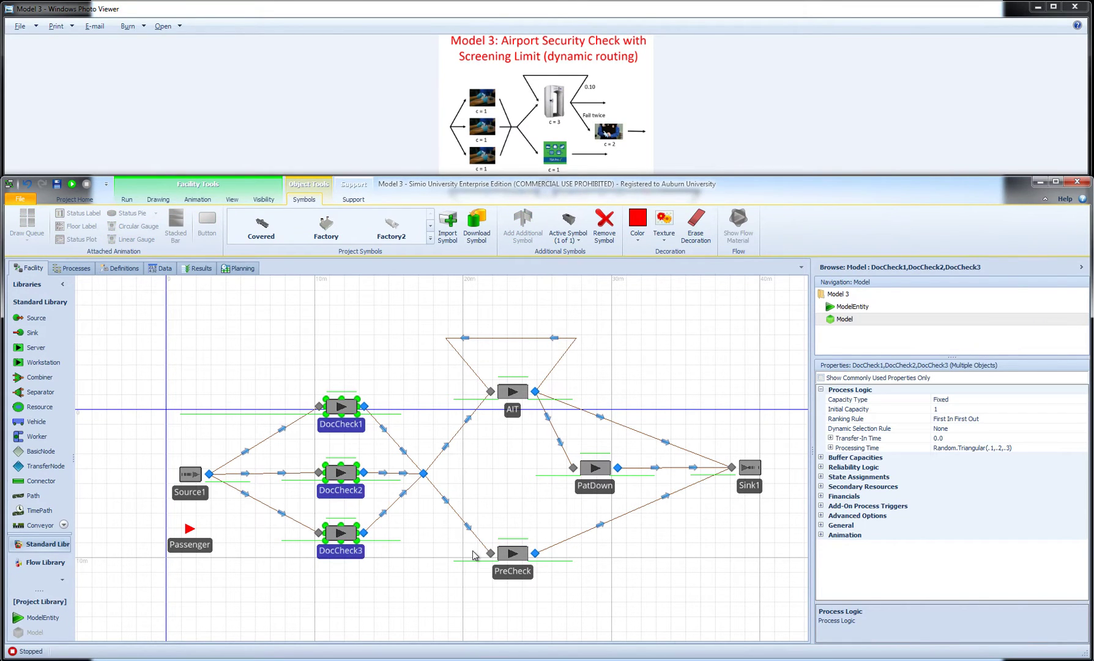
{"action": "left_click", "coordinate": [821, 458]}
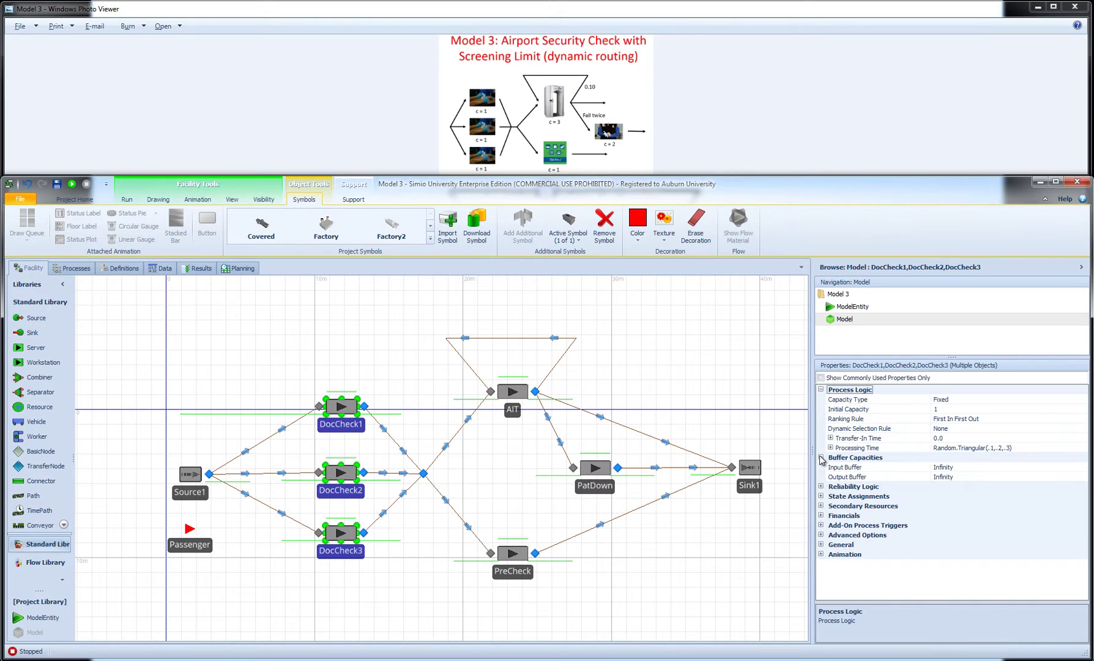
{"action": "left_click", "coordinate": [963, 467]}
{"action": "left_click", "coordinate": [879, 467]}
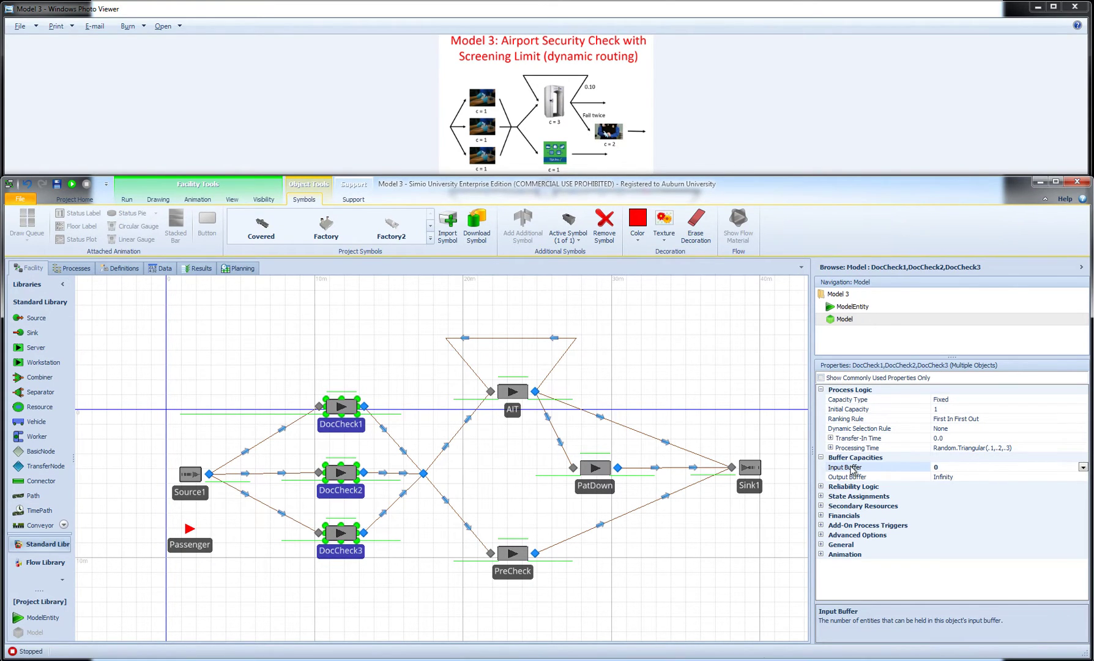
{"action": "left_click", "coordinate": [254, 383]}
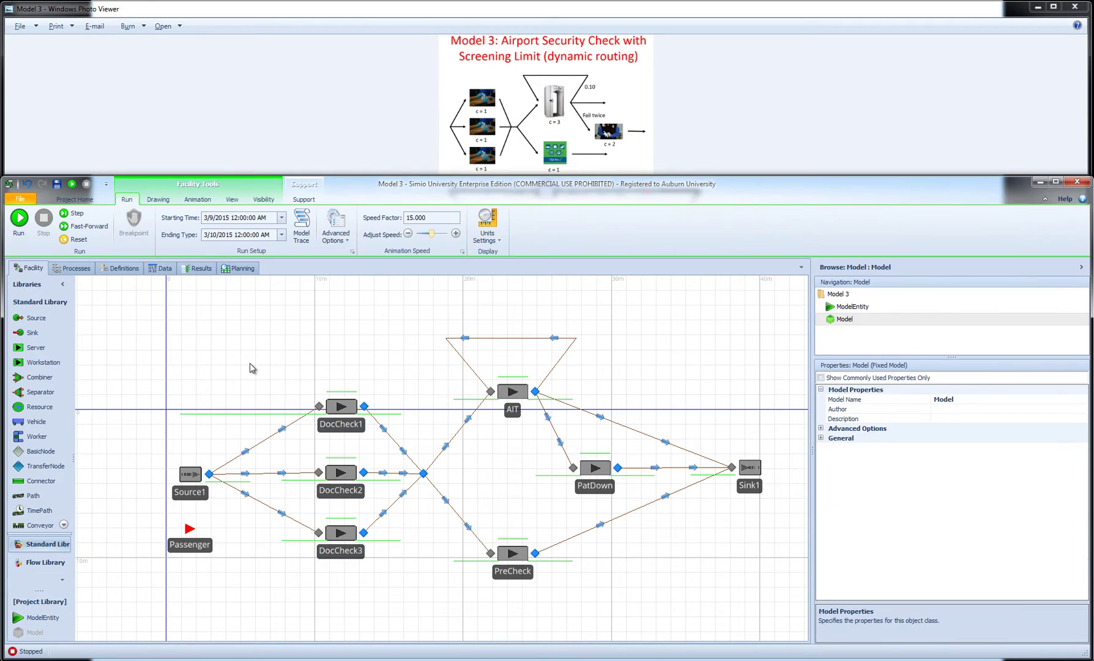
Step through the first simulation events to examine passenger routing to the document-check servers, and continue the run.
{"action": "left_click", "coordinate": [72, 214]}
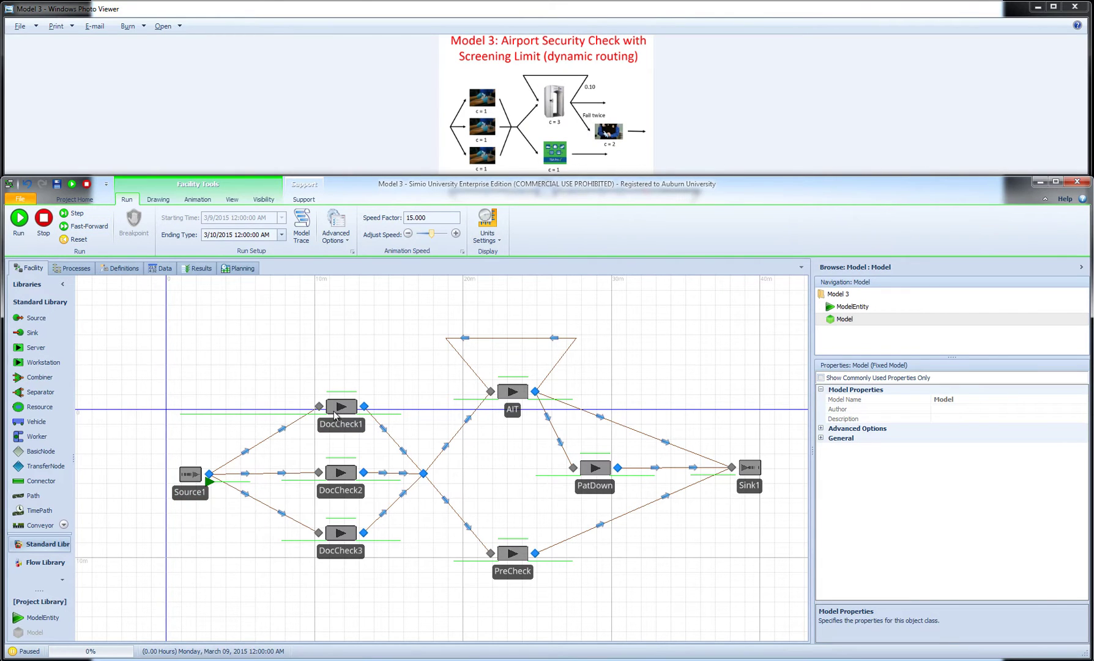
{"action": "left_click", "coordinate": [81, 216]}
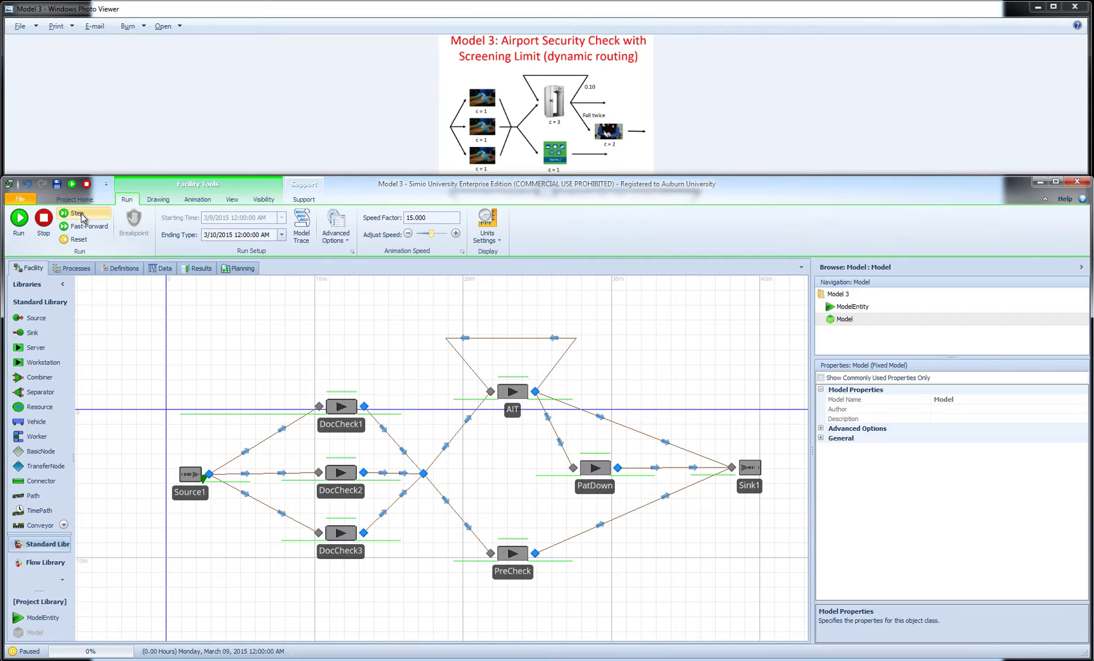
{"action": "left_click", "coordinate": [81, 216]}
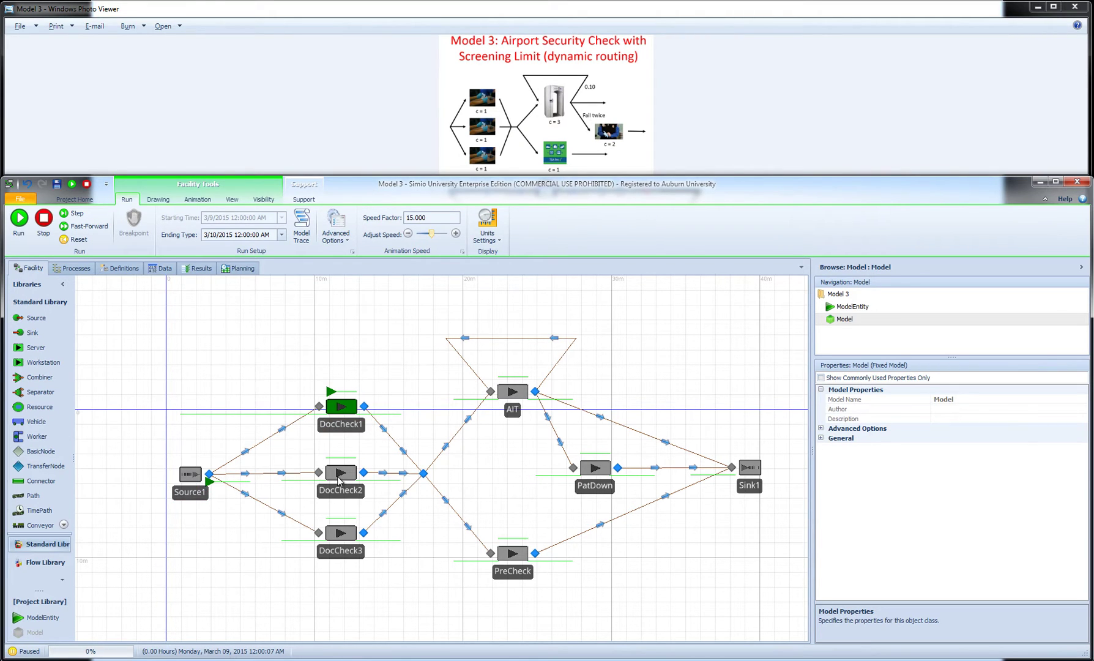
{"action": "left_click", "coordinate": [77, 215]}
{"action": "left_click", "coordinate": [75, 214]}
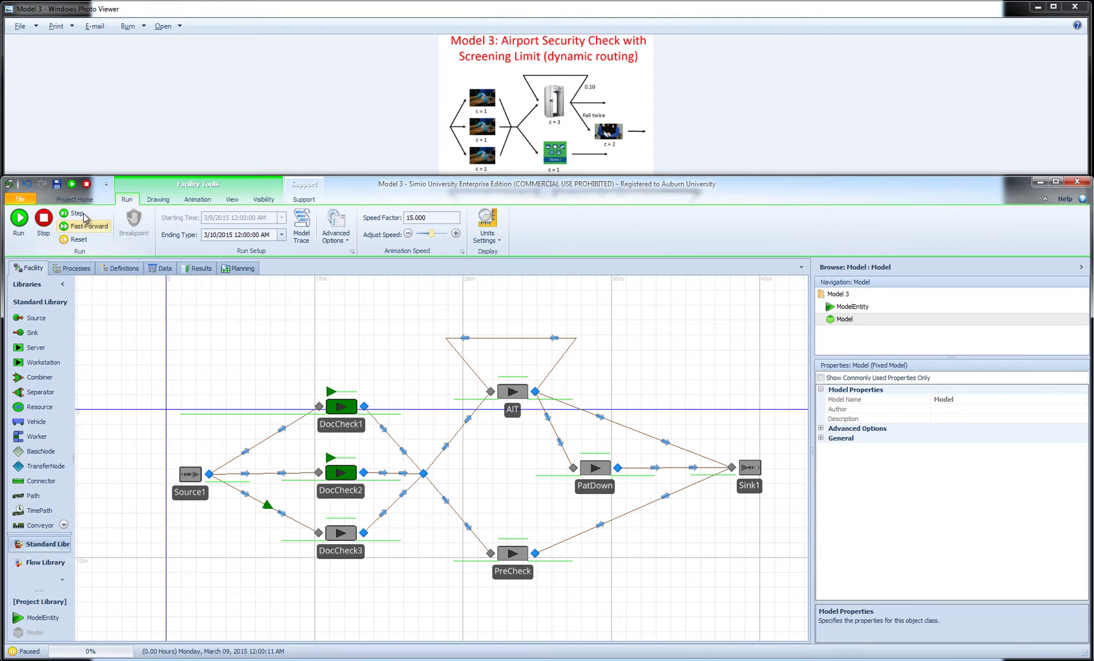
{"action": "left_click", "coordinate": [20, 227]}
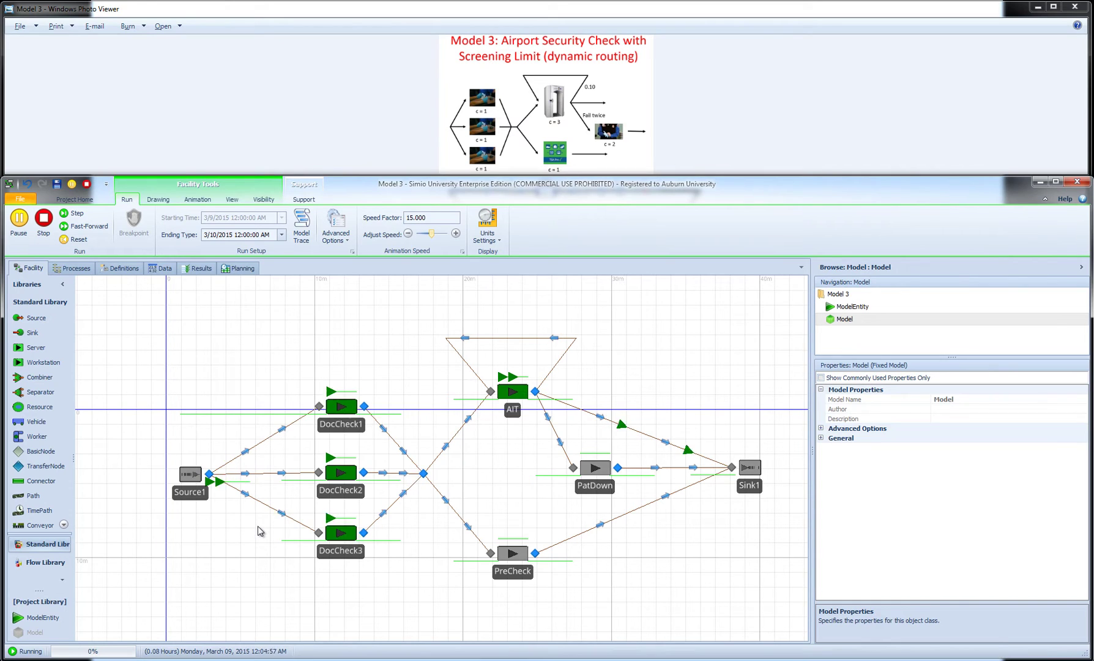
Lengthen Source1's output buffer queue line slightly to the right during the run, and stop the simulation.
{"action": "left_click", "coordinate": [249, 482]}
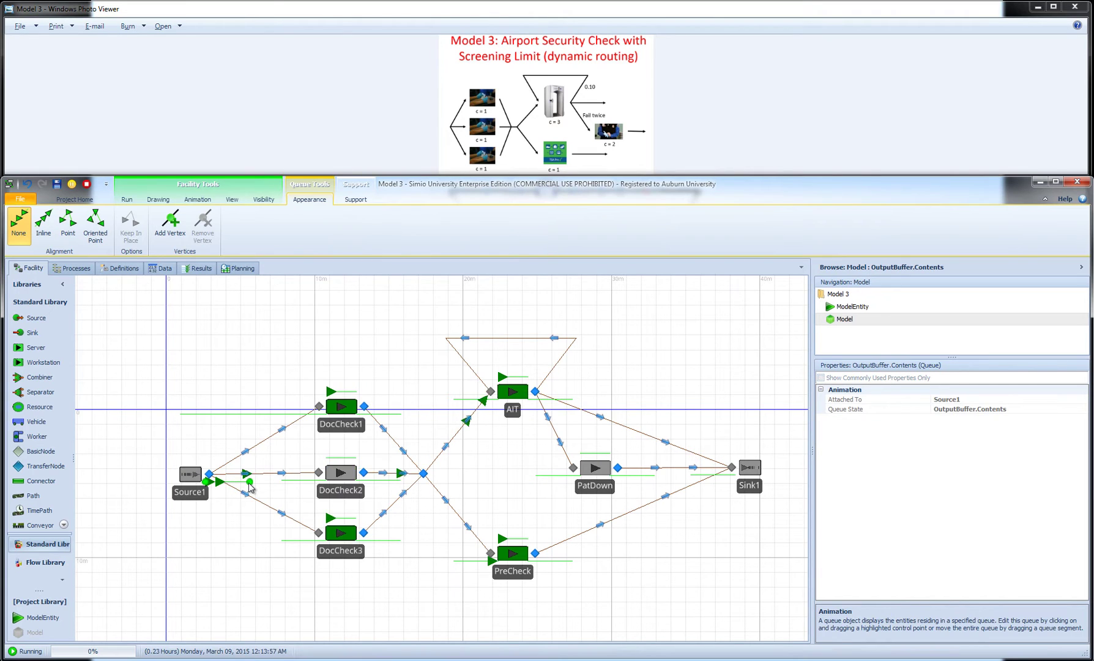
{"action": "left_click_drag", "start_coordinate": [250, 482], "coordinate": [264, 482]}
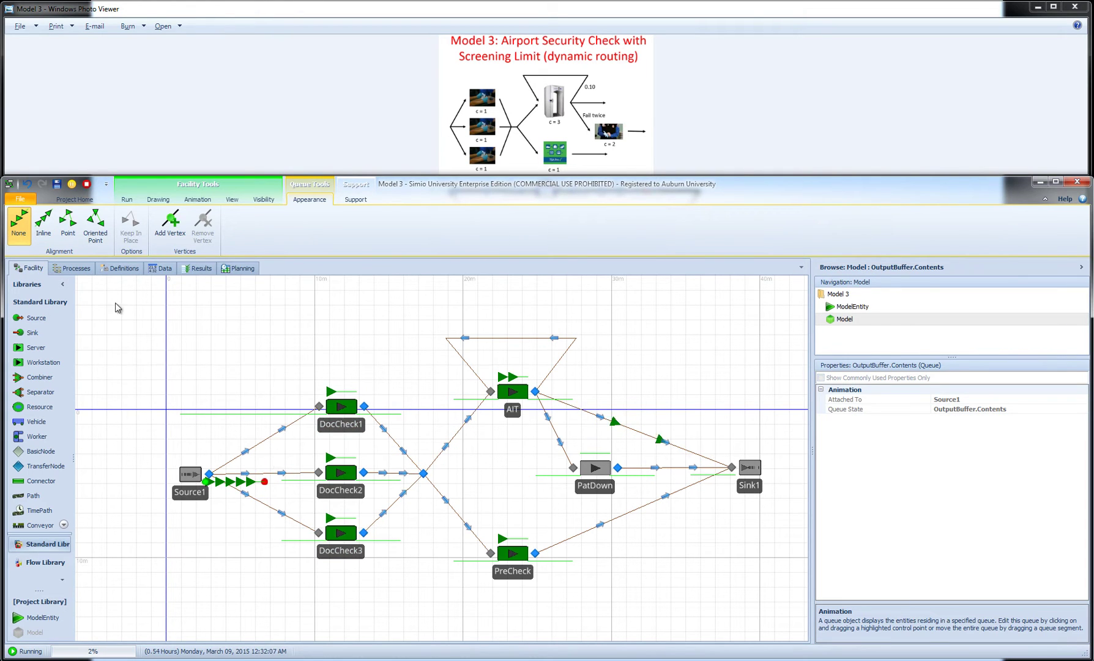
{"action": "left_click", "coordinate": [86, 184]}
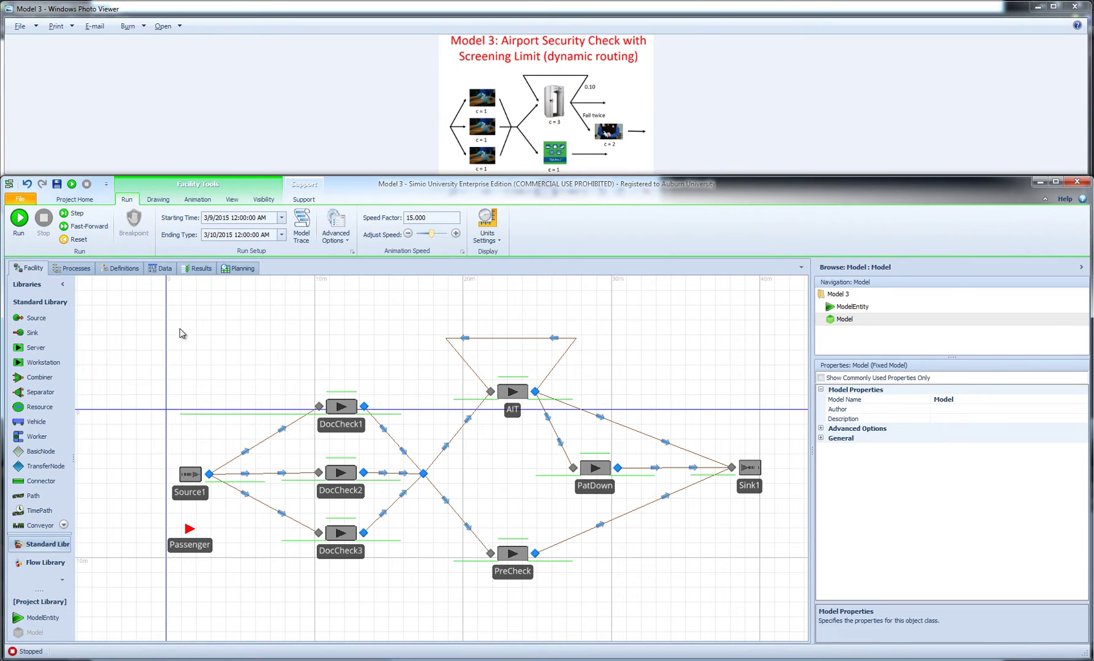
Set the input buffer capacity of DocCheck1, DocCheck2 and DocCheck3 together to 4.
{"action": "left_click", "coordinate": [341, 411]}
{"action": "left_click", "coordinate": [350, 482], "text": "ctrl"}
{"action": "left_click", "coordinate": [346, 540], "text": "ctrl"}
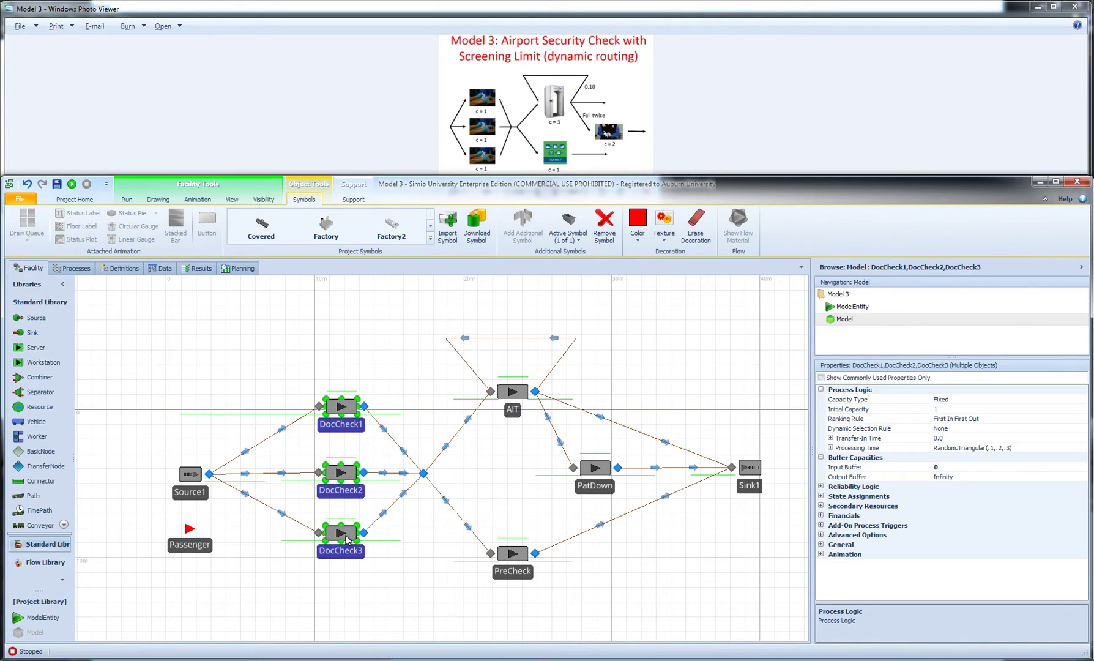
{"action": "left_click", "coordinate": [956, 467]}
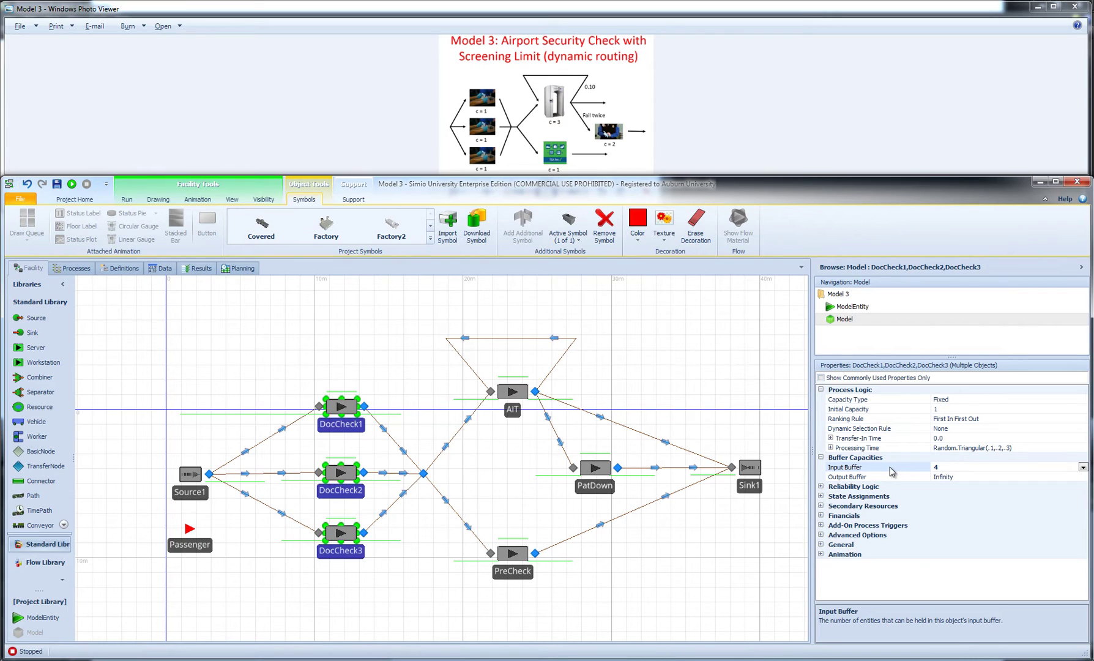
{"action": "left_click", "coordinate": [377, 346]}
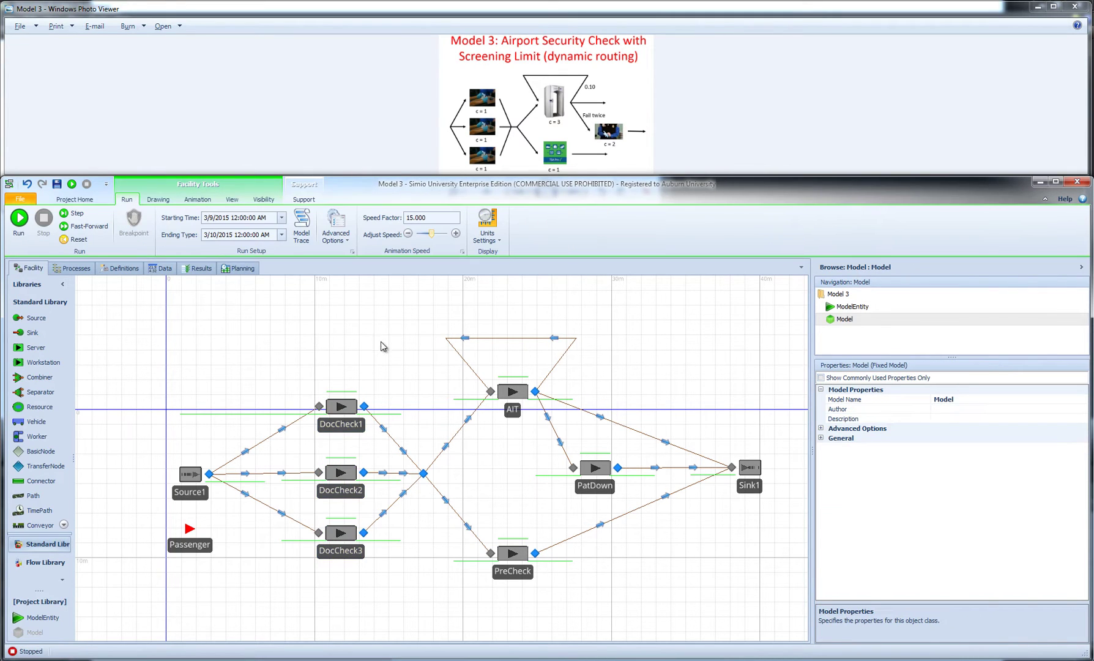
Run the simulation briefly, stop it, and set the animation speed factor to 1.
{"action": "left_click", "coordinate": [19, 217]}
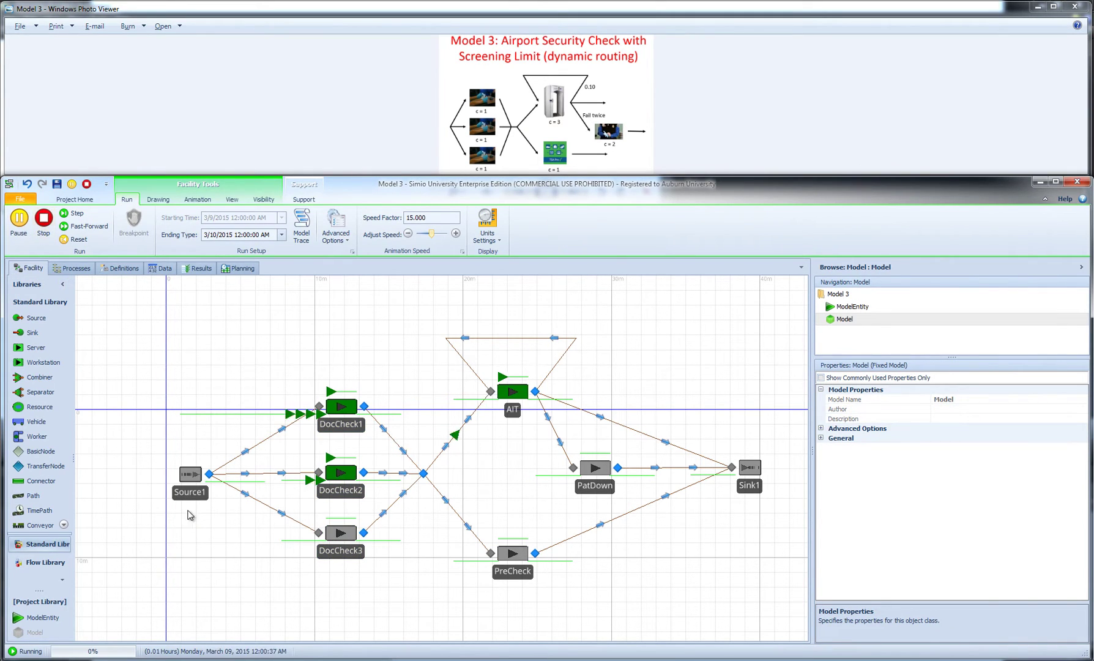
{"action": "left_click", "coordinate": [43, 217]}
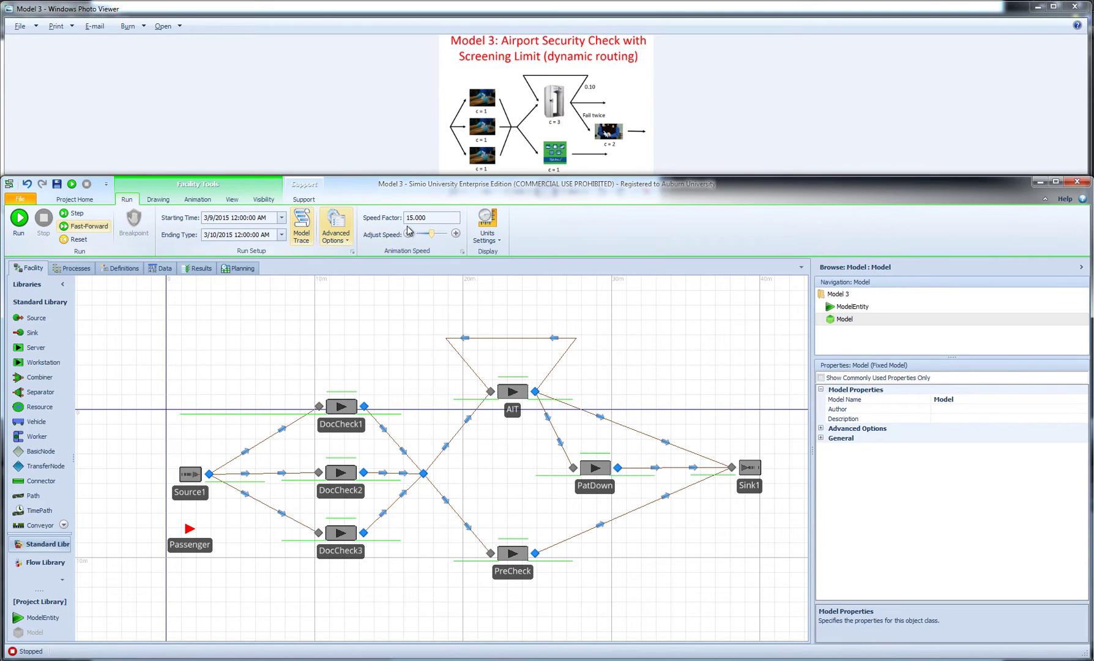
{"action": "key", "text": "BackSpace"}
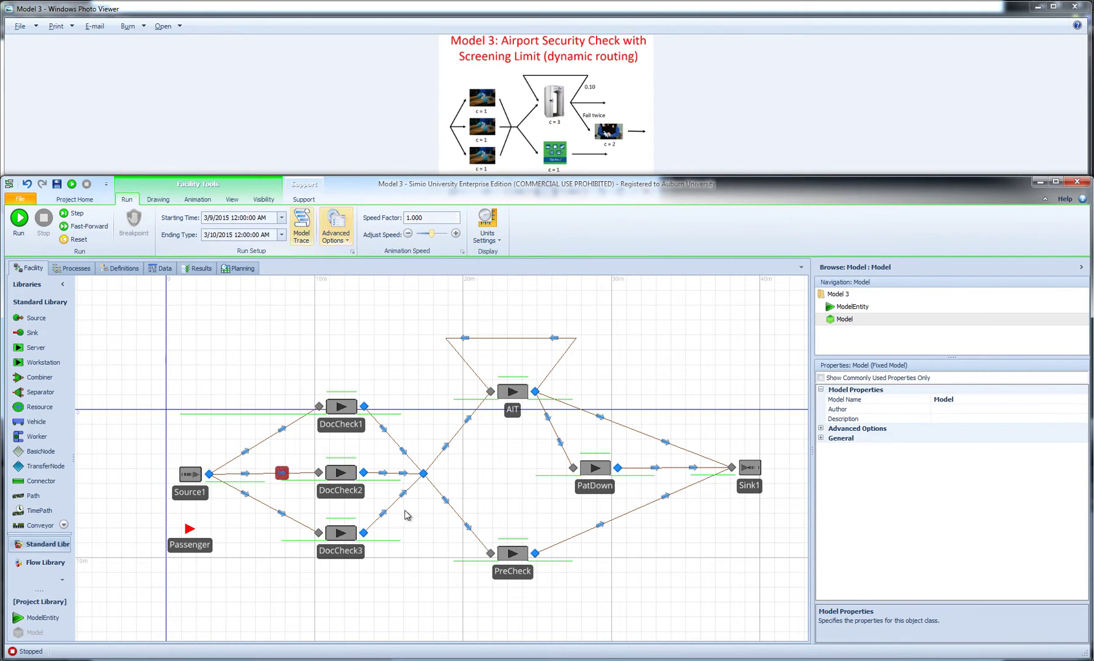
Inspect DocCheck1's queues and DocCheck2's properties, and run the simulation to examine how the queues fill before stopping it.
{"action": "left_click", "coordinate": [358, 423]}
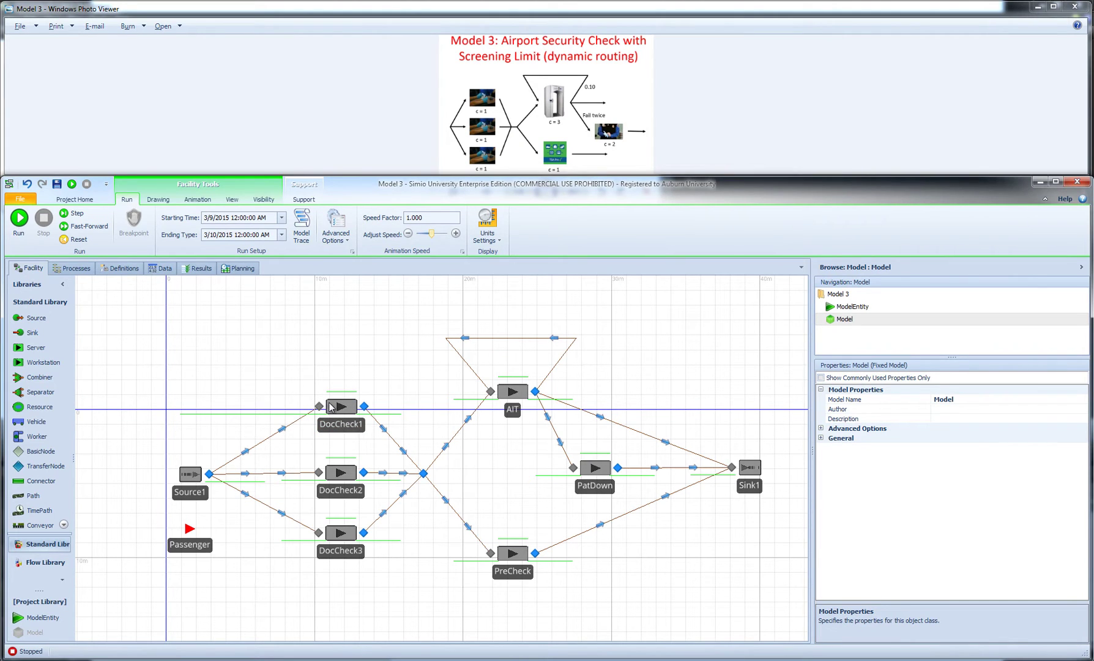
{"action": "left_click", "coordinate": [292, 414]}
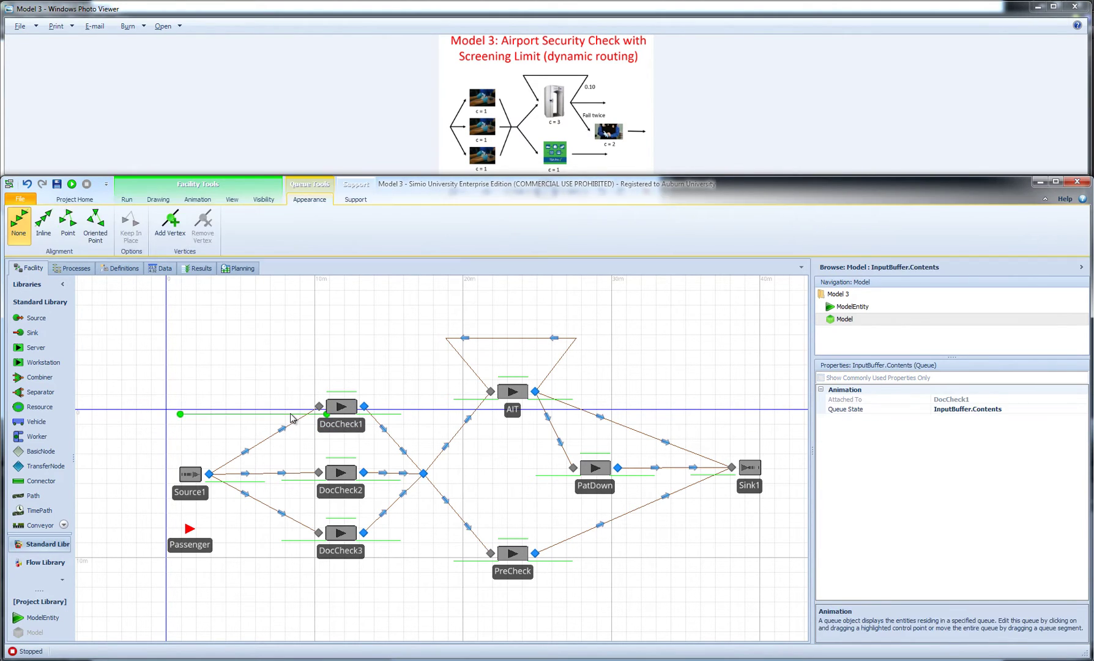
{"action": "left_click", "coordinate": [340, 392]}
{"action": "left_click", "coordinate": [344, 477]}
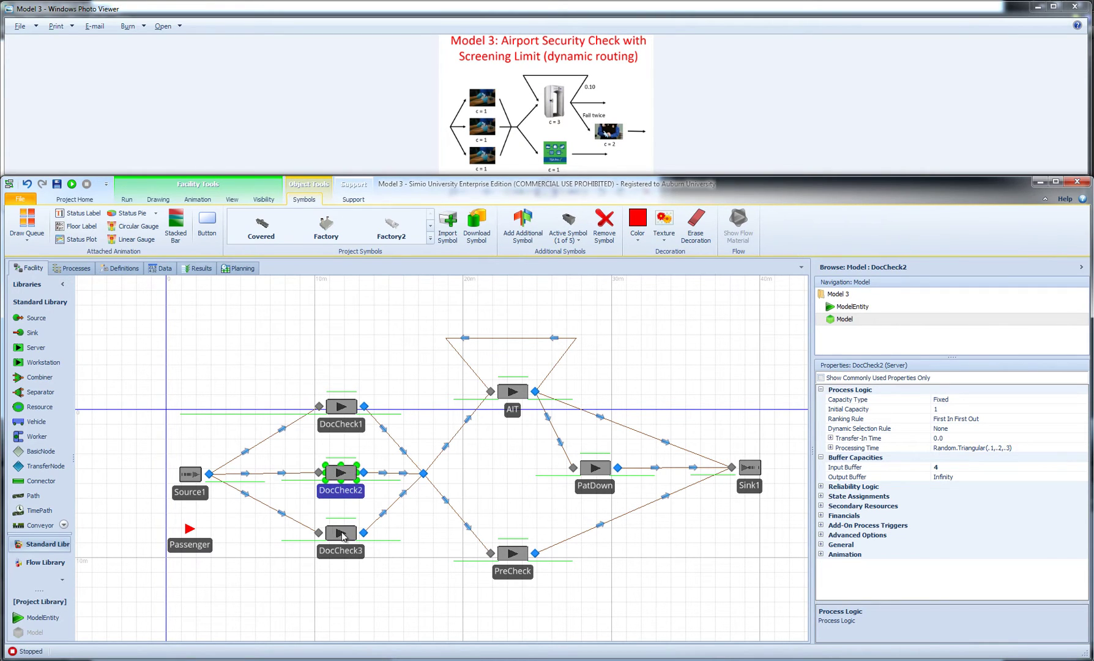
{"action": "left_click", "coordinate": [127, 199]}
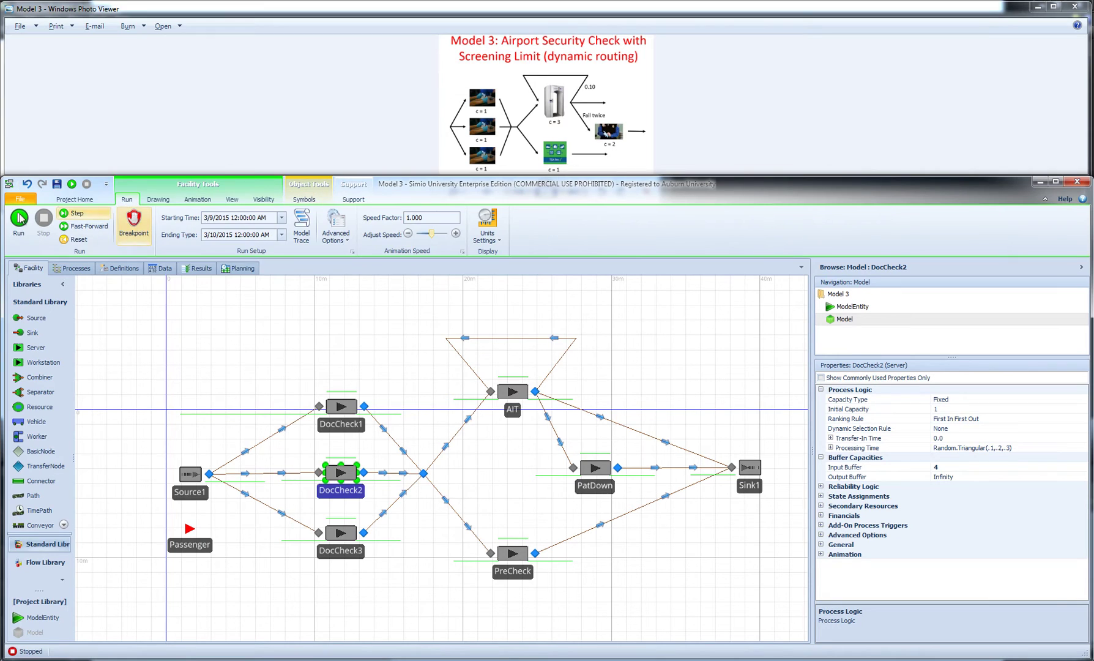
{"action": "left_click", "coordinate": [19, 218]}
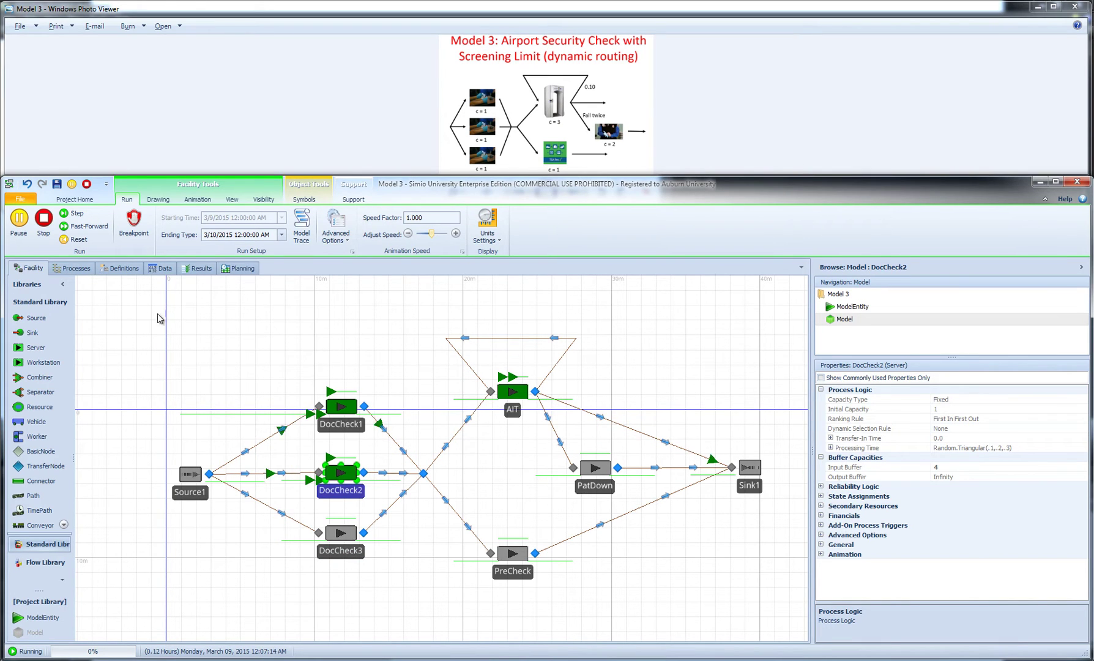
{"action": "left_click", "coordinate": [43, 219]}
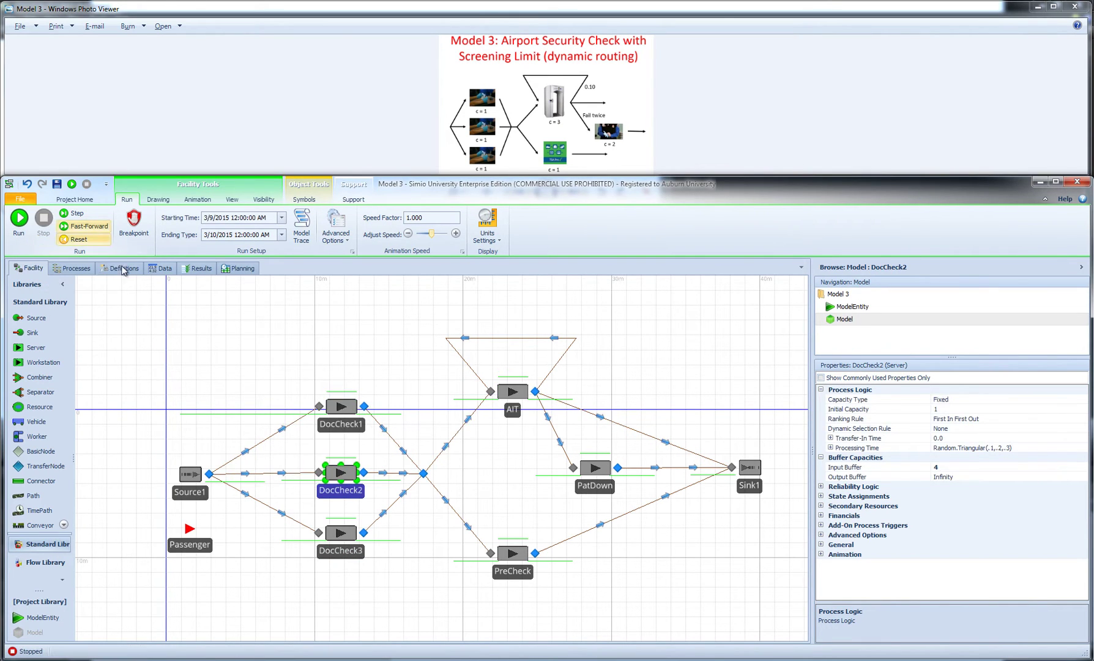
Review the order of the nodes in NodeList1 in the list definitions, and return to the facility layout.
{"action": "left_click", "coordinate": [120, 268]}
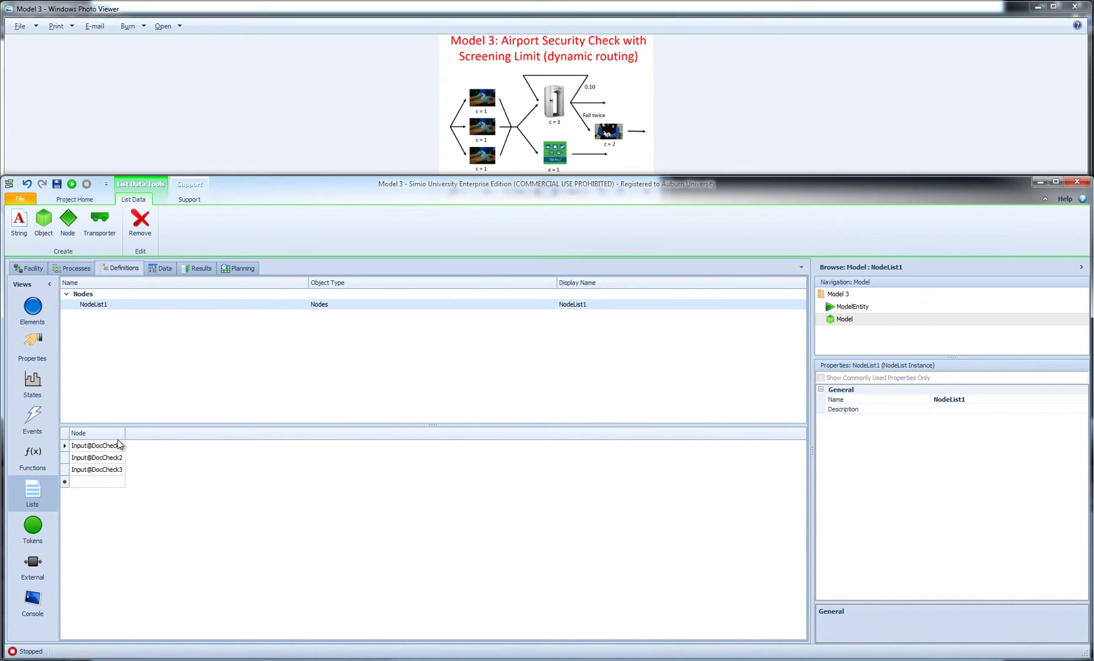
{"action": "left_click", "coordinate": [34, 269]}
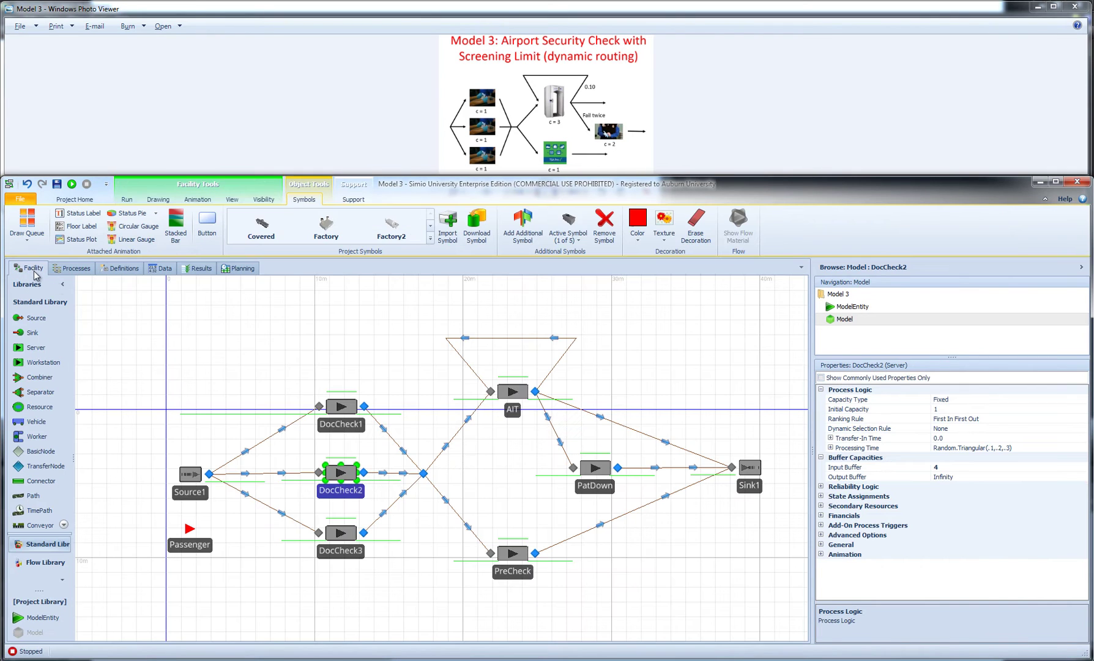
{"action": "left_click", "coordinate": [371, 360]}
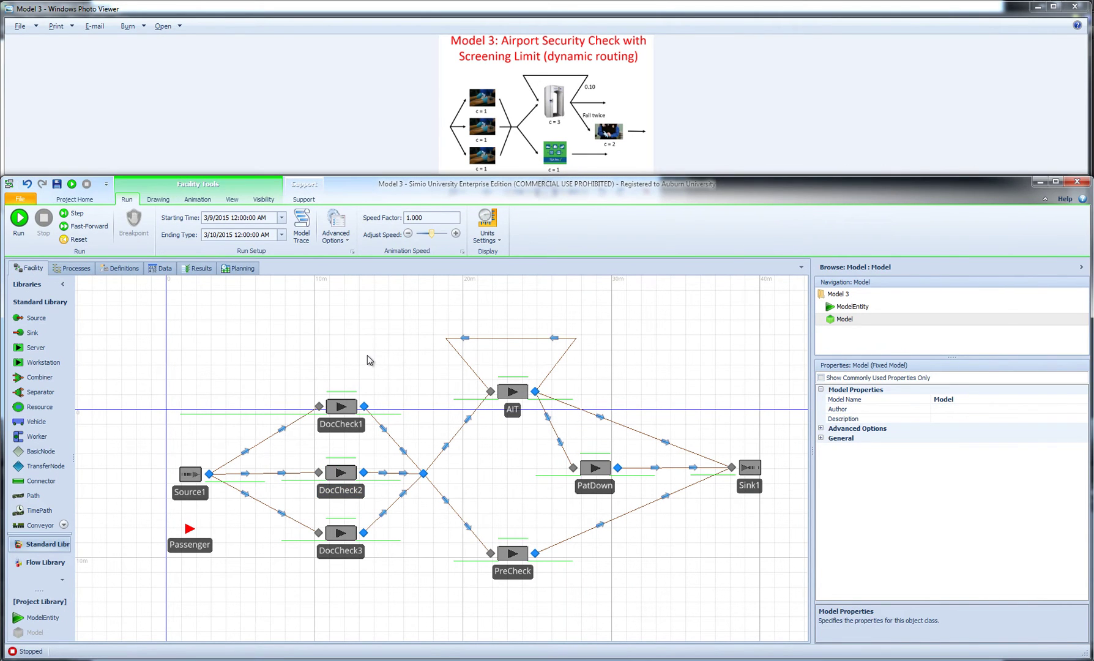
Set the selection goal of Source1's output node to Smallest Value.
{"action": "left_click", "coordinate": [209, 474]}
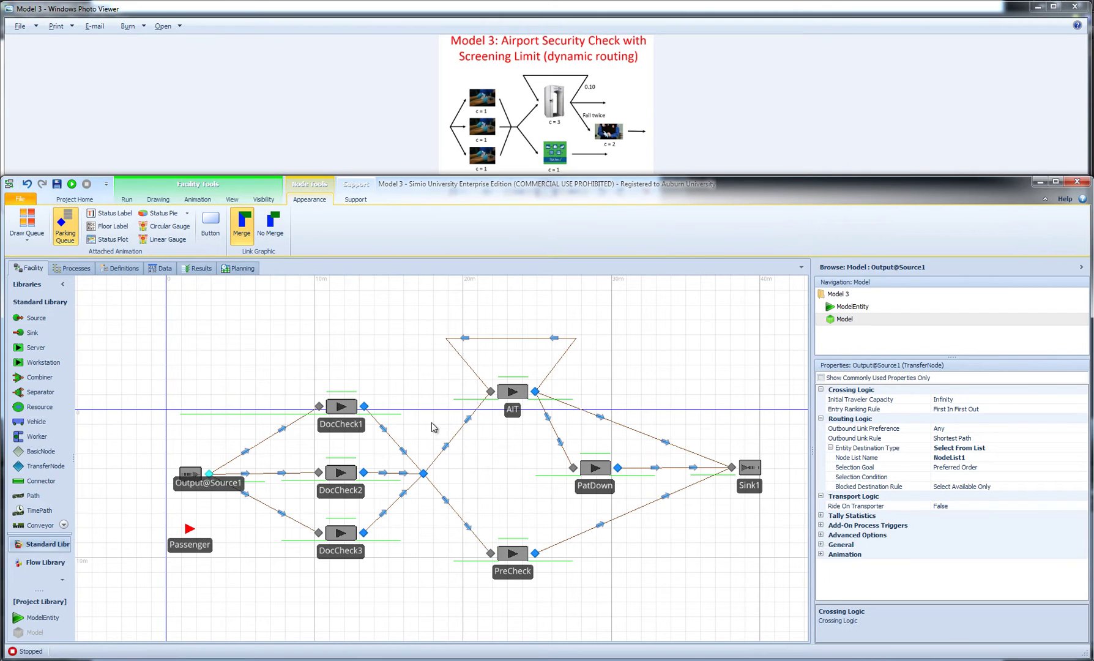
{"action": "left_click", "coordinate": [993, 469]}
{"action": "left_click", "coordinate": [1083, 467]}
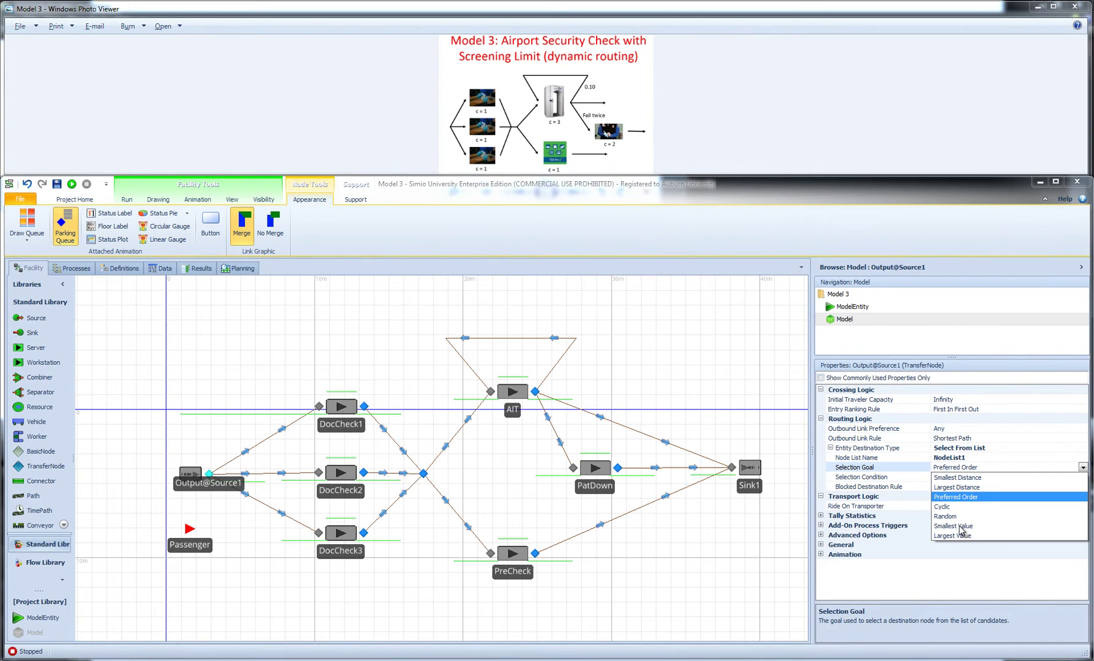
{"action": "left_click", "coordinate": [959, 526]}
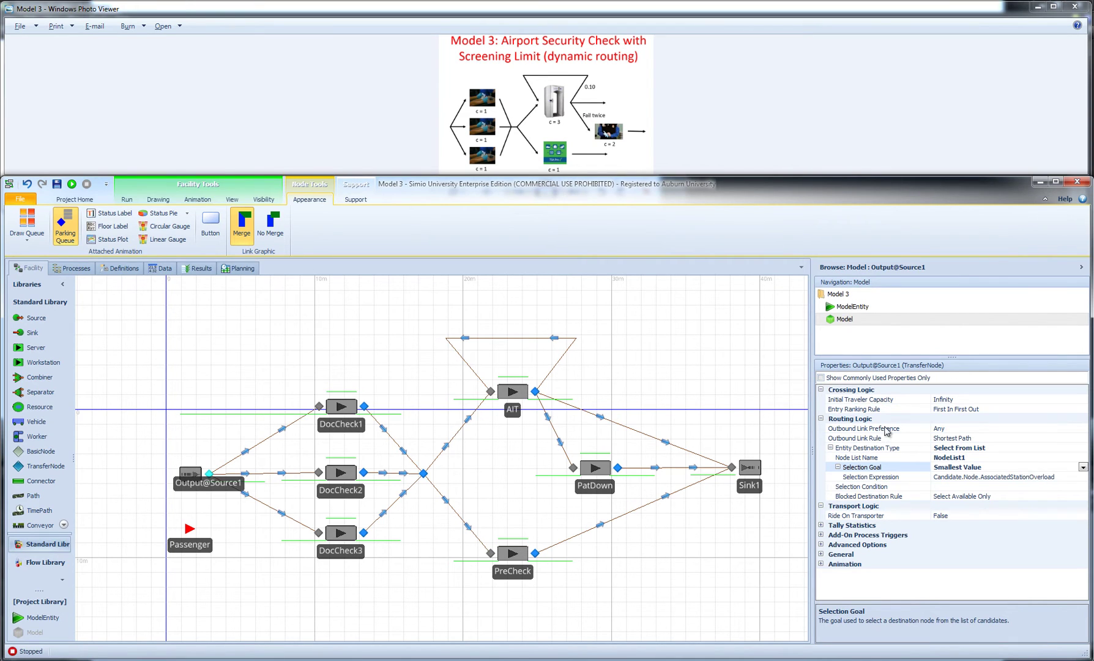
Look up AssociatedStationOverload in the Simio Reference Guide, read its definition on the node functions page, and close the guide.
{"action": "left_click", "coordinate": [356, 199]}
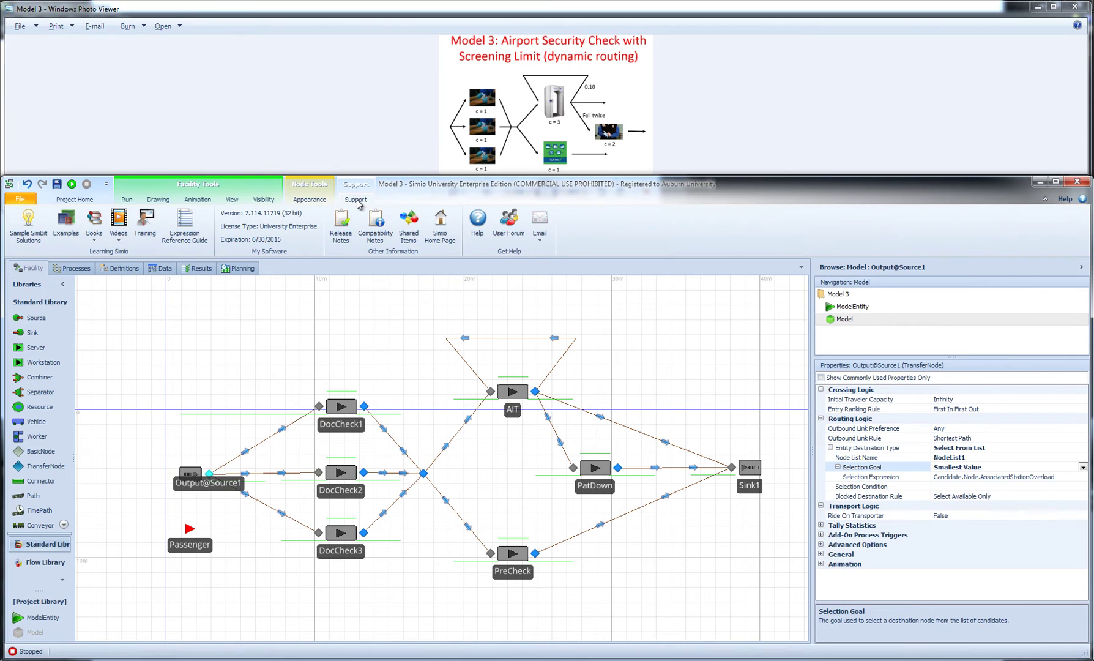
{"action": "left_click", "coordinate": [478, 221]}
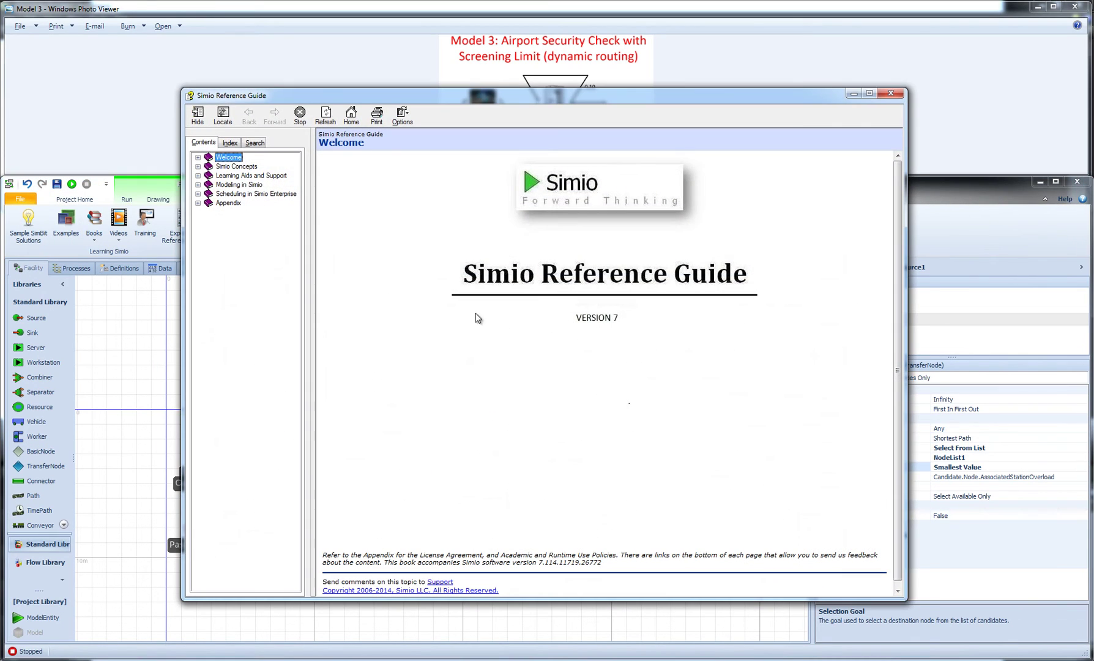
{"action": "left_click", "coordinate": [255, 143]}
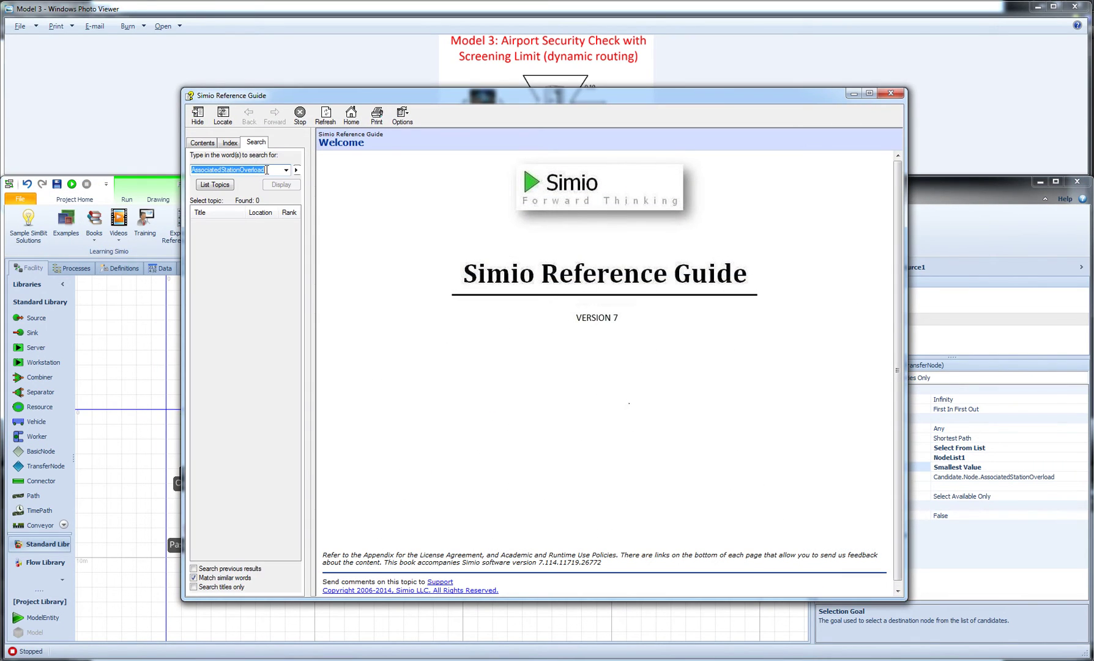
{"action": "left_click", "coordinate": [260, 170]}
{"action": "key", "text": "Return"}
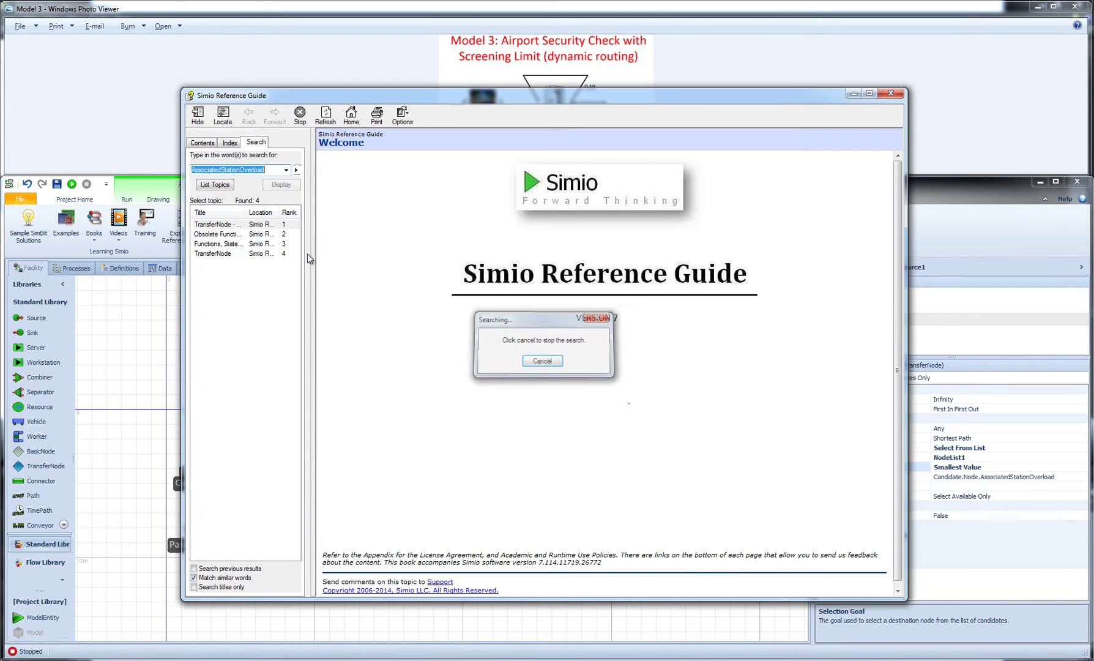
{"action": "double_click", "coordinate": [224, 244]}
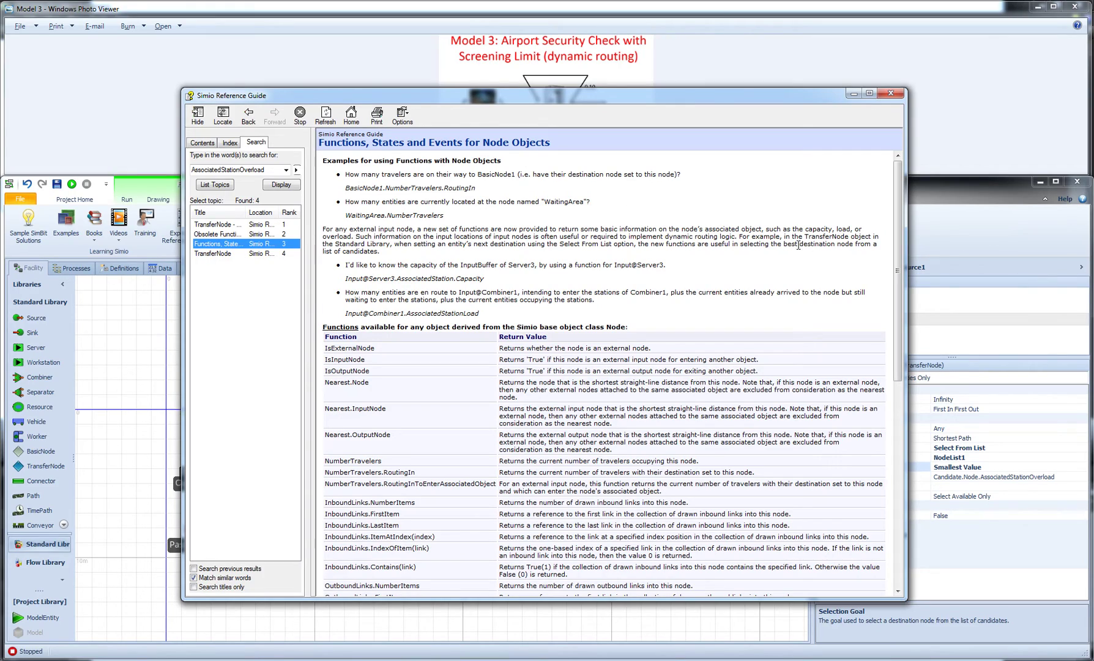
{"action": "left_click_drag", "start_coordinate": [894, 184], "coordinate": [883, 417]}
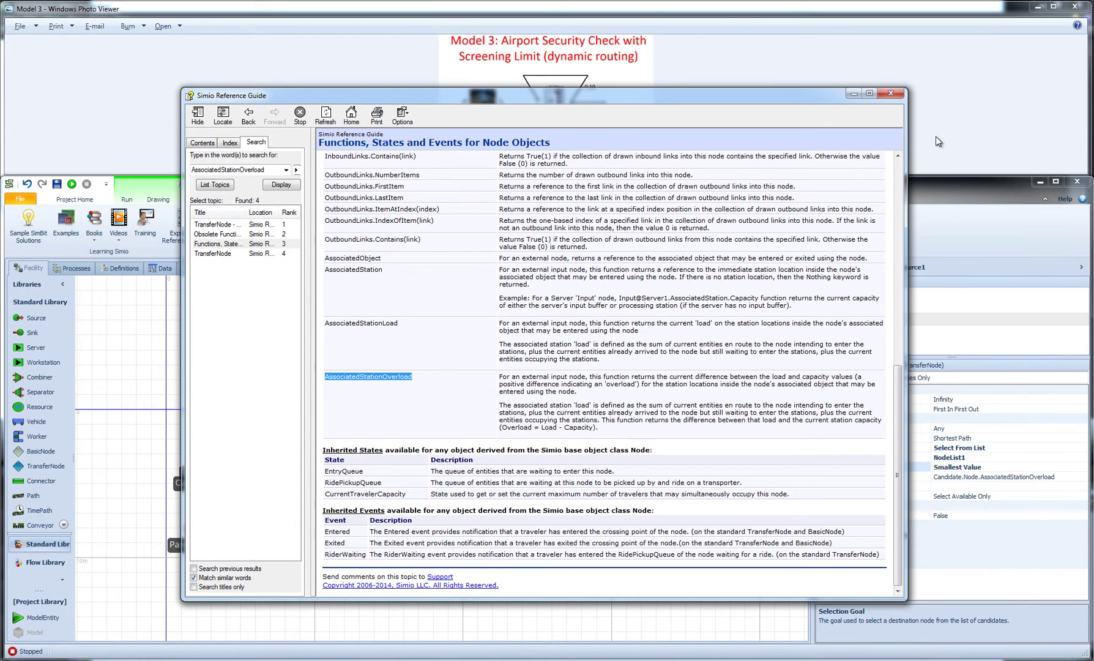
{"action": "left_click", "coordinate": [891, 93]}
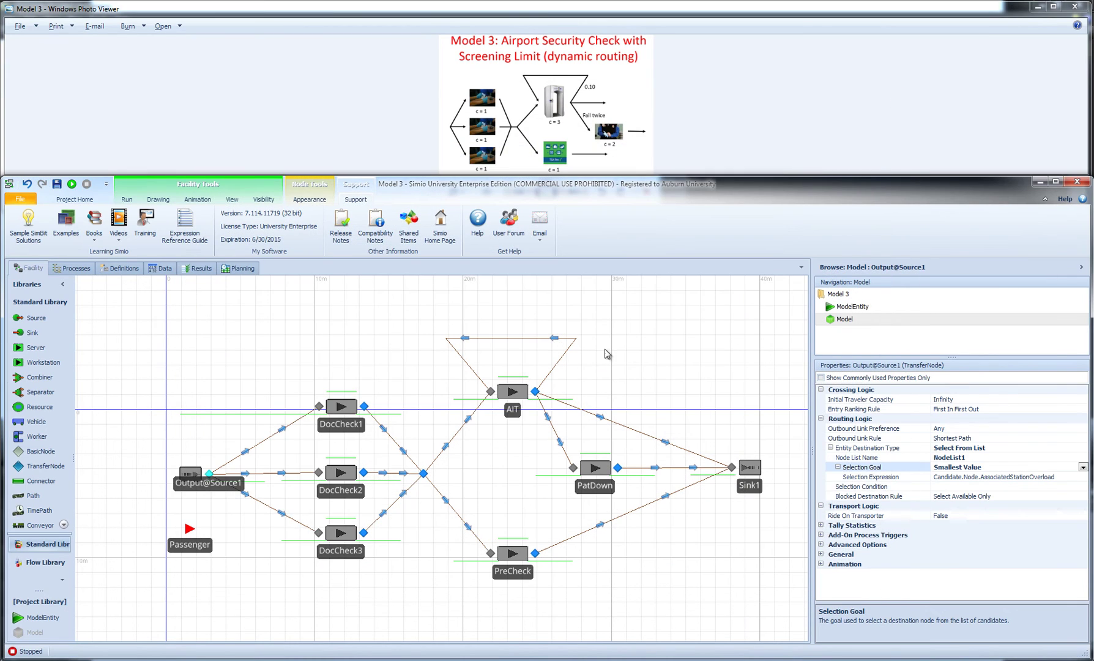
{"action": "left_click", "coordinate": [645, 361]}
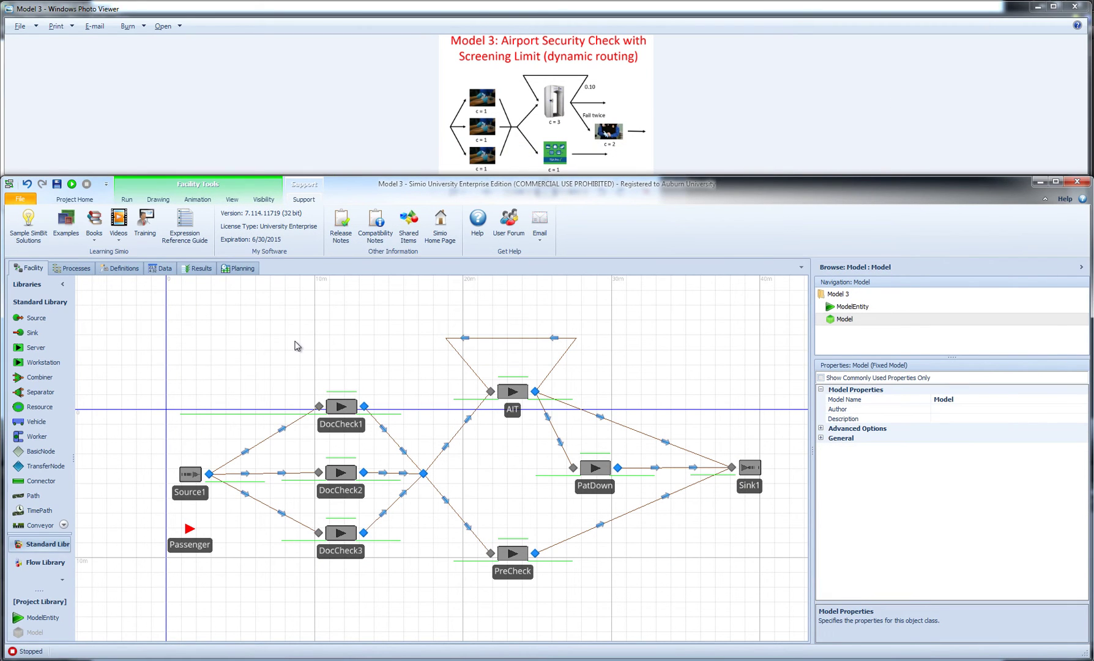
Select DocCheck1, DocCheck2 and DocCheck3 together and review their shared input buffer capacity.
{"action": "left_click", "coordinate": [127, 200]}
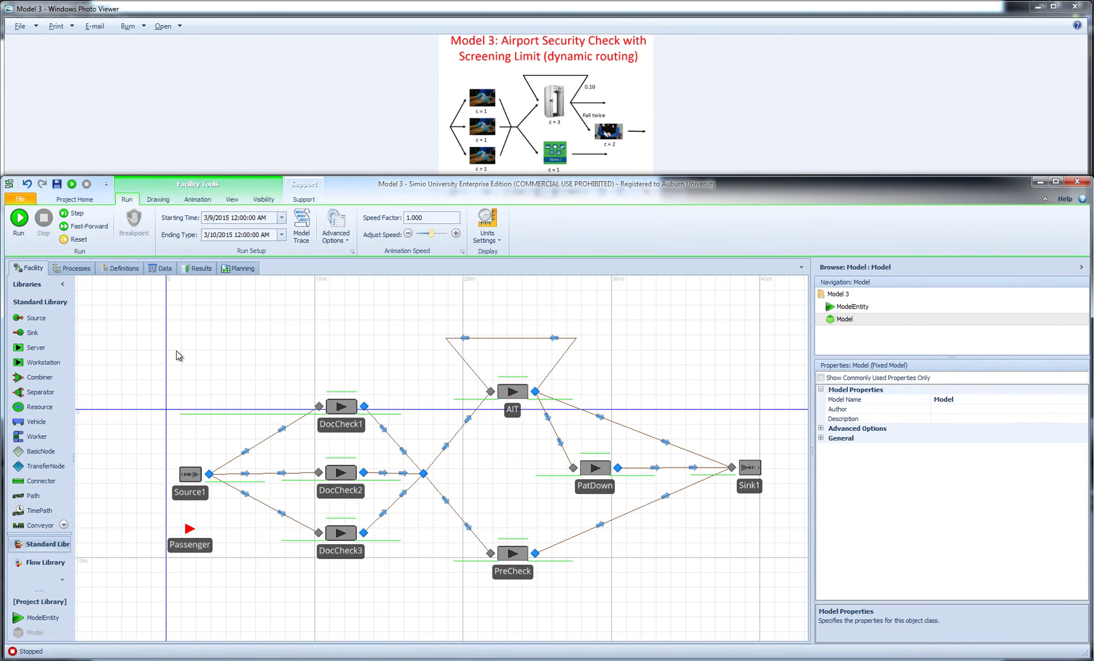
{"action": "left_click", "coordinate": [340, 408]}
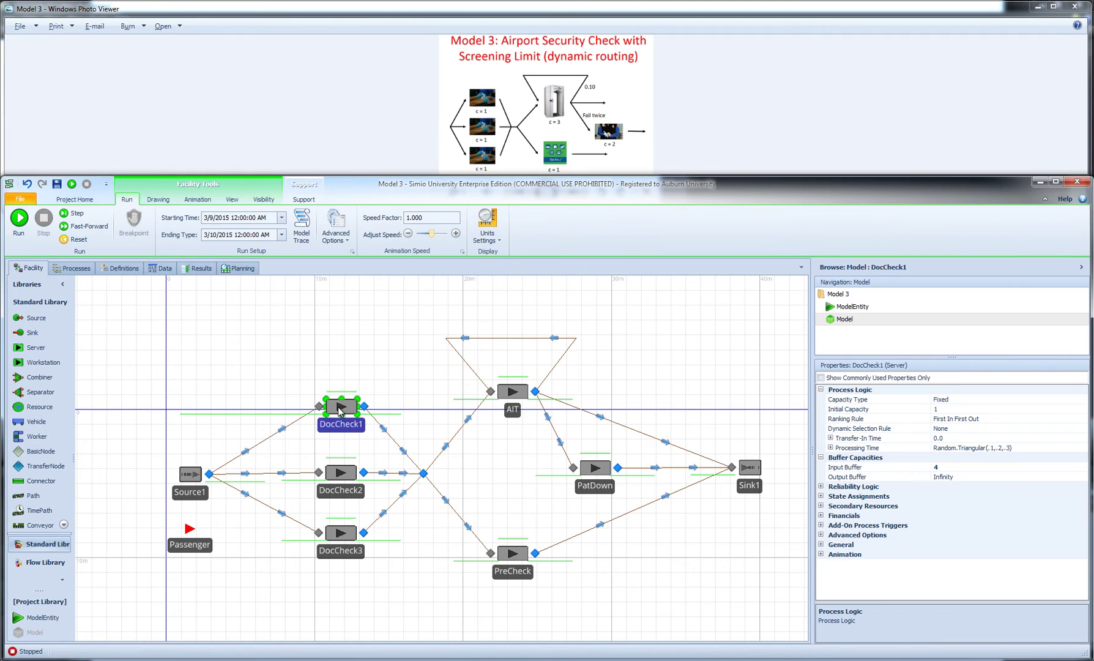
{"action": "left_click", "coordinate": [341, 475], "text": "ctrl"}
{"action": "left_click", "coordinate": [341, 533], "text": "ctrl"}
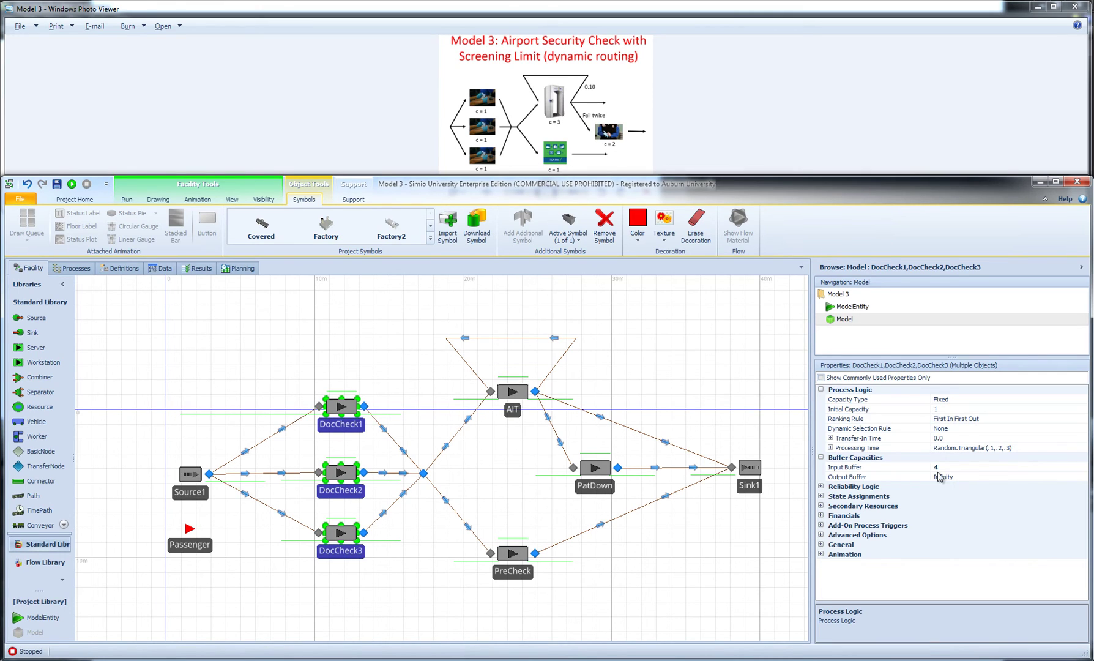
{"action": "left_click", "coordinate": [350, 378]}
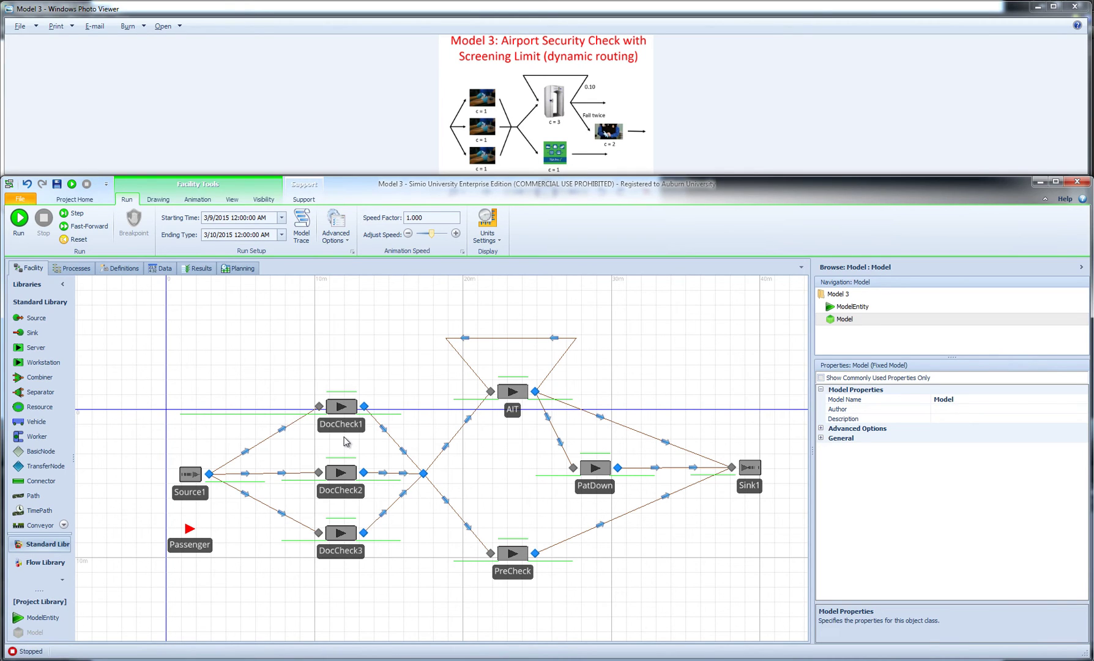
Inspect the selection expression of Source1's output node and DocCheck2's input buffer queue, and run the simulation to observe the routing.
{"action": "left_click", "coordinate": [209, 474]}
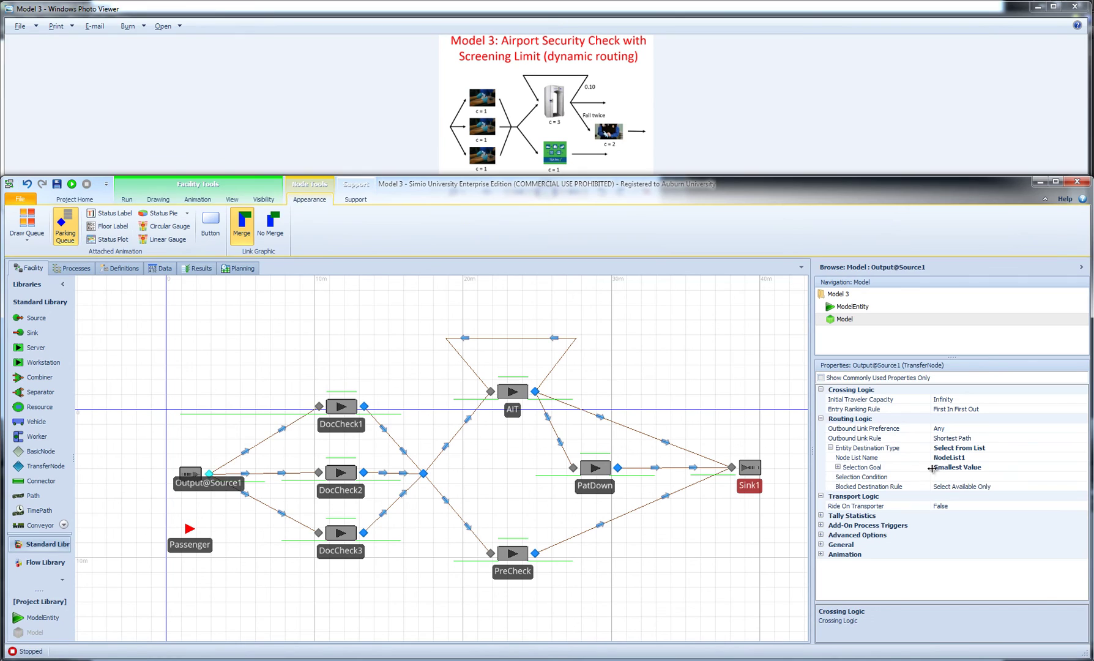
{"action": "left_click", "coordinate": [837, 467]}
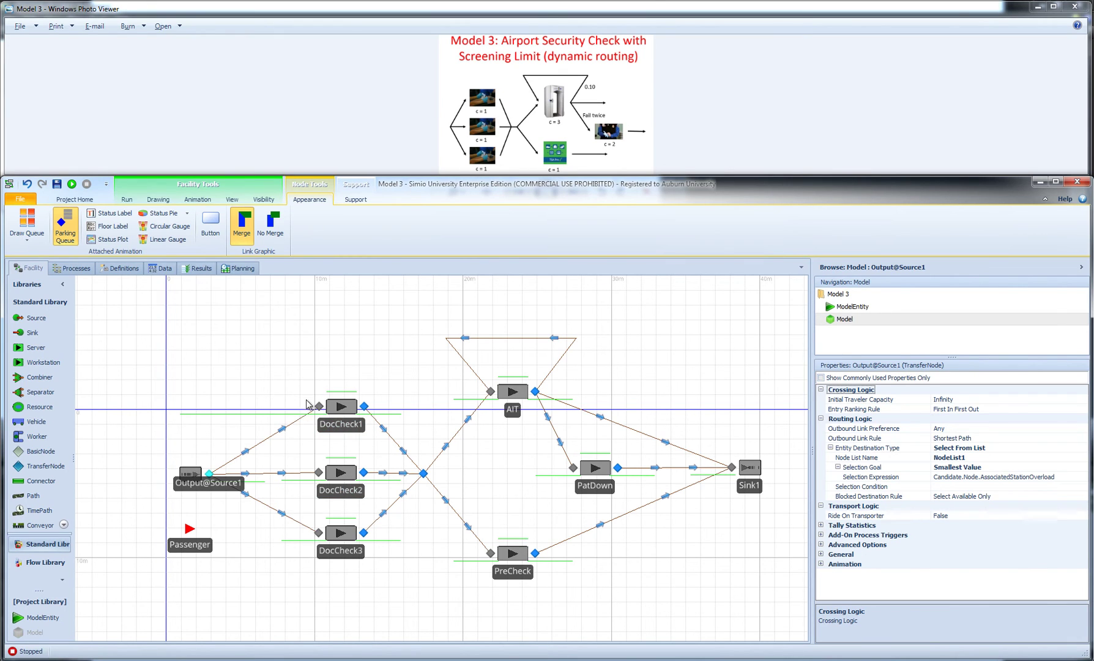
{"action": "left_click", "coordinate": [346, 457]}
{"action": "left_click", "coordinate": [304, 483]}
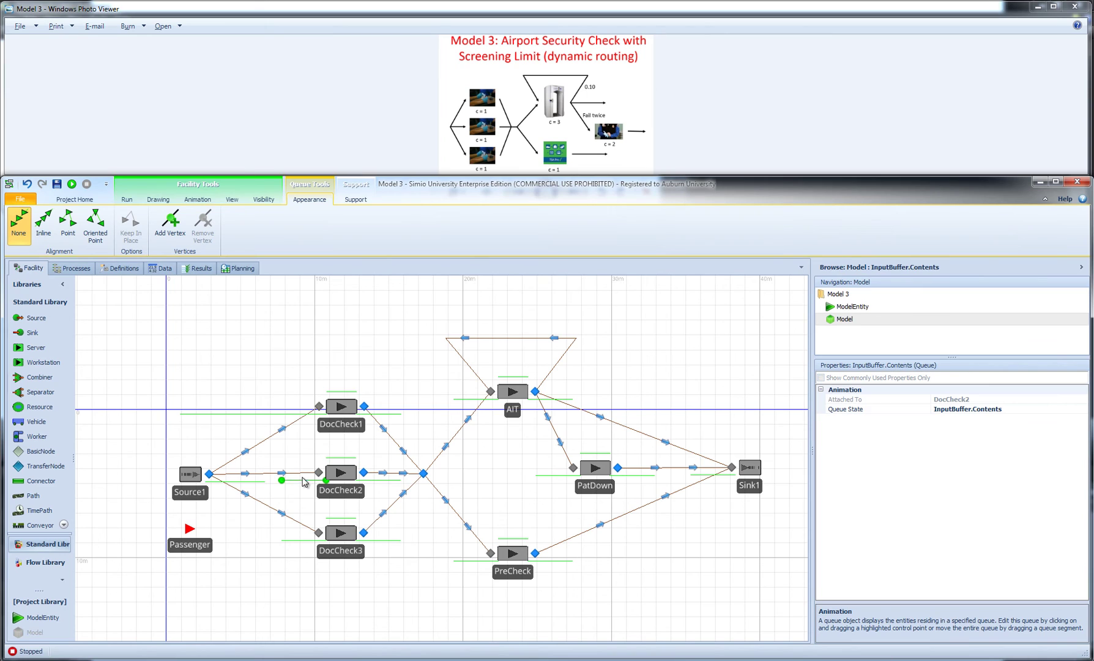
{"action": "left_click", "coordinate": [331, 344]}
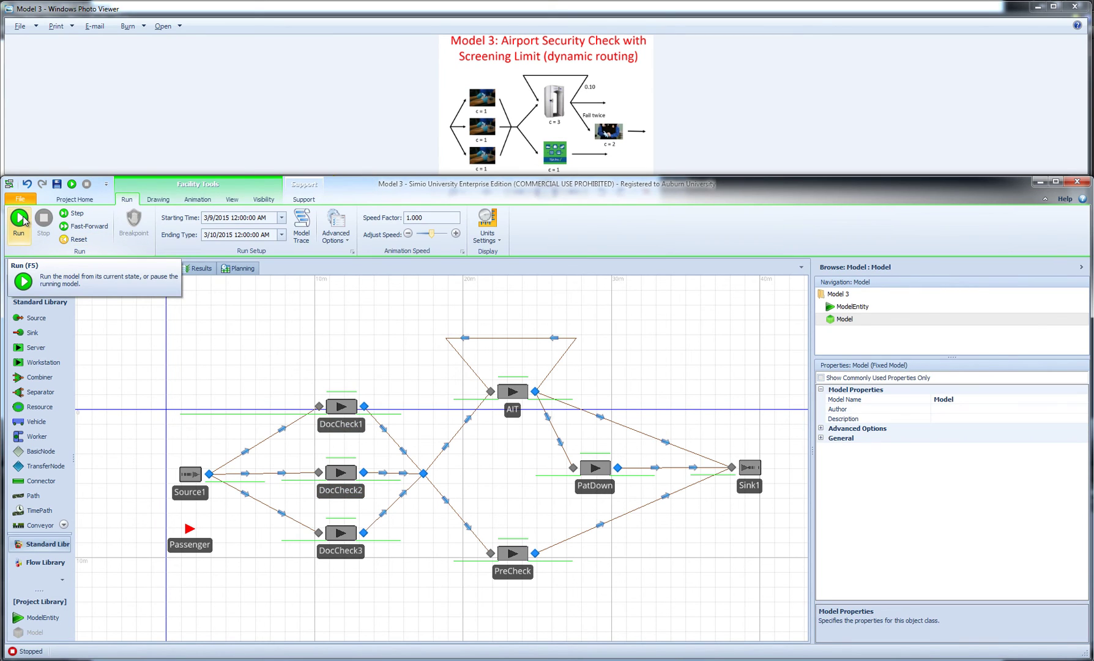
{"action": "left_click", "coordinate": [23, 220]}
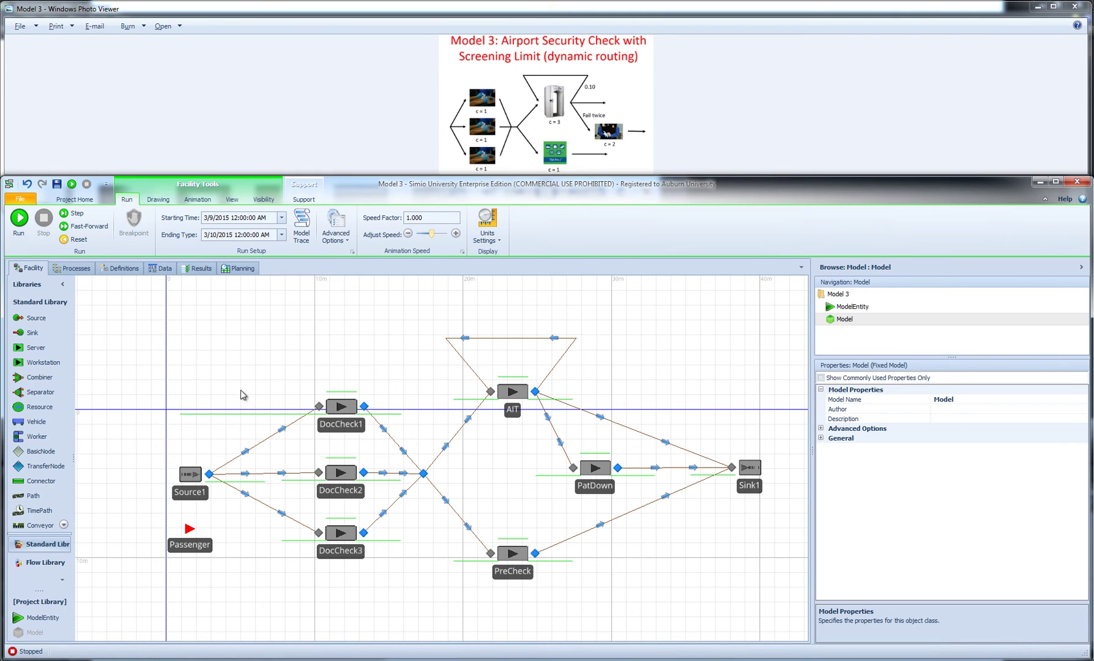
Set the selection expression of Source1's output node to Candidate.Node.AssociatedStation.Contents.
{"action": "left_click", "coordinate": [210, 475]}
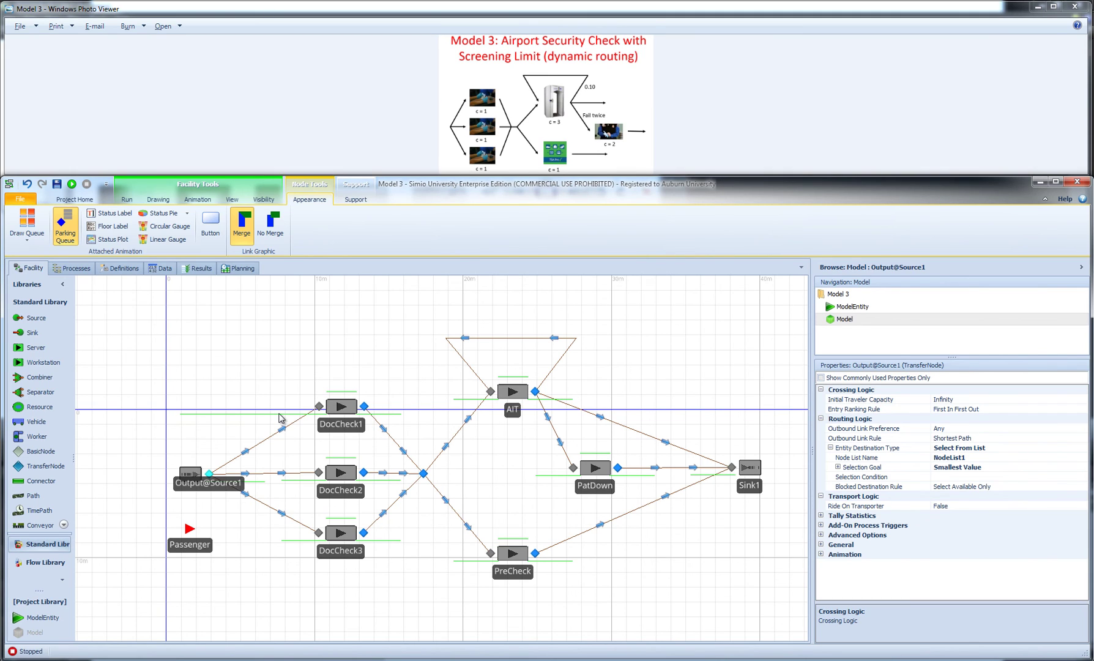
{"action": "left_click", "coordinate": [838, 467]}
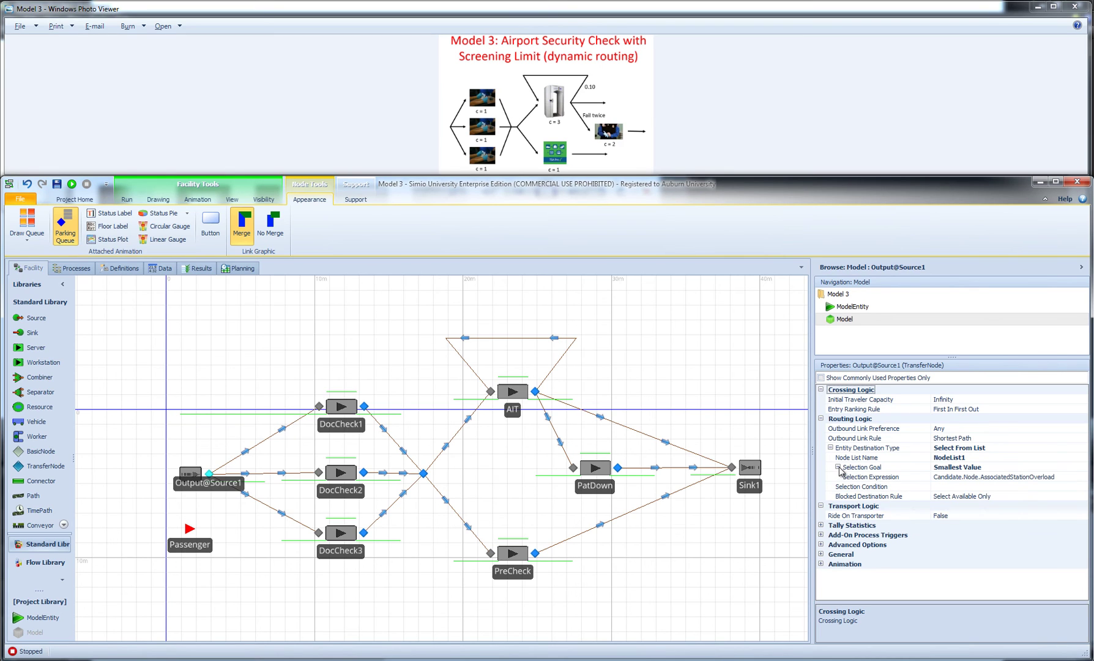
{"action": "left_click", "coordinate": [1059, 478]}
{"action": "left_click", "coordinate": [1084, 478]}
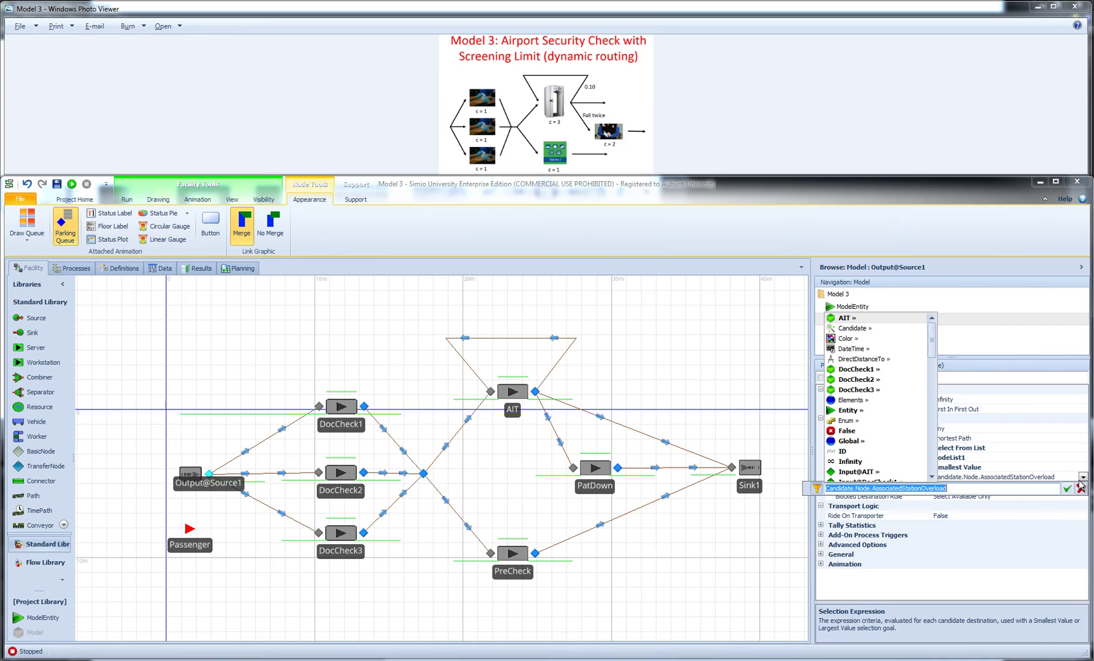
{"action": "left_click", "coordinate": [957, 487]}
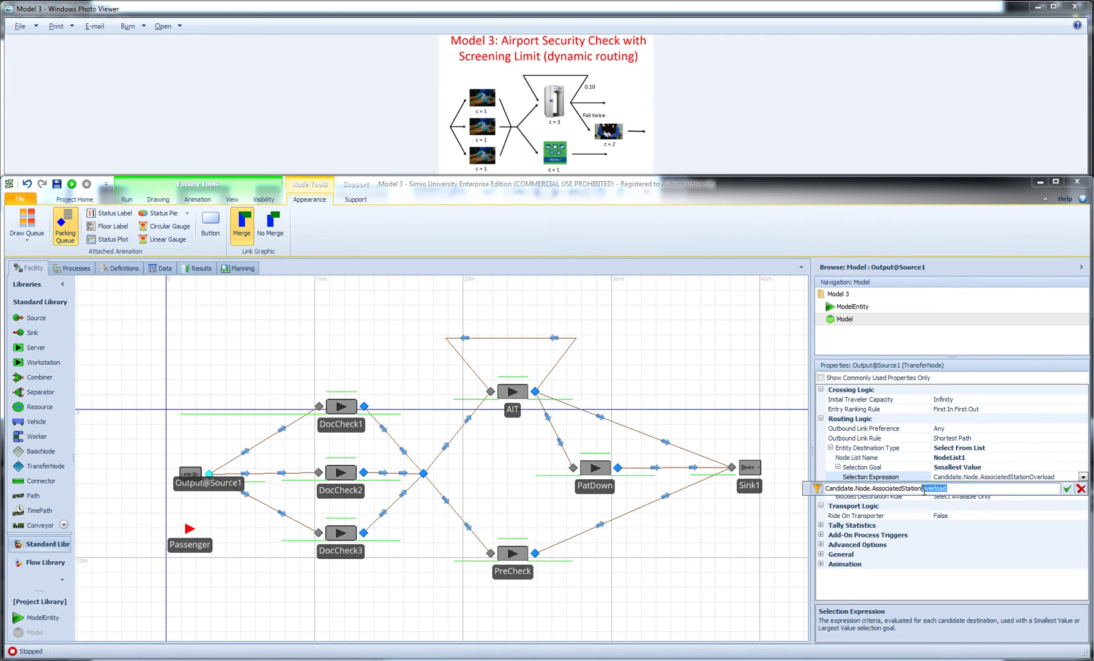
{"action": "key", "text": "BackSpace"}
{"action": "type", "text": "."}
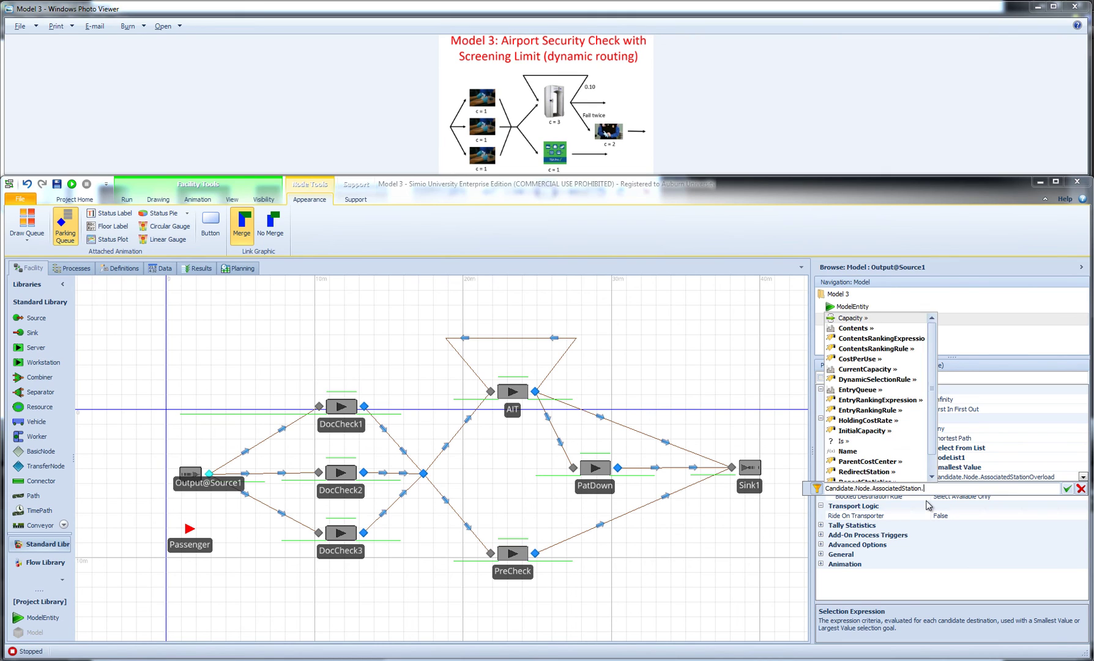
{"action": "double_click", "coordinate": [854, 340]}
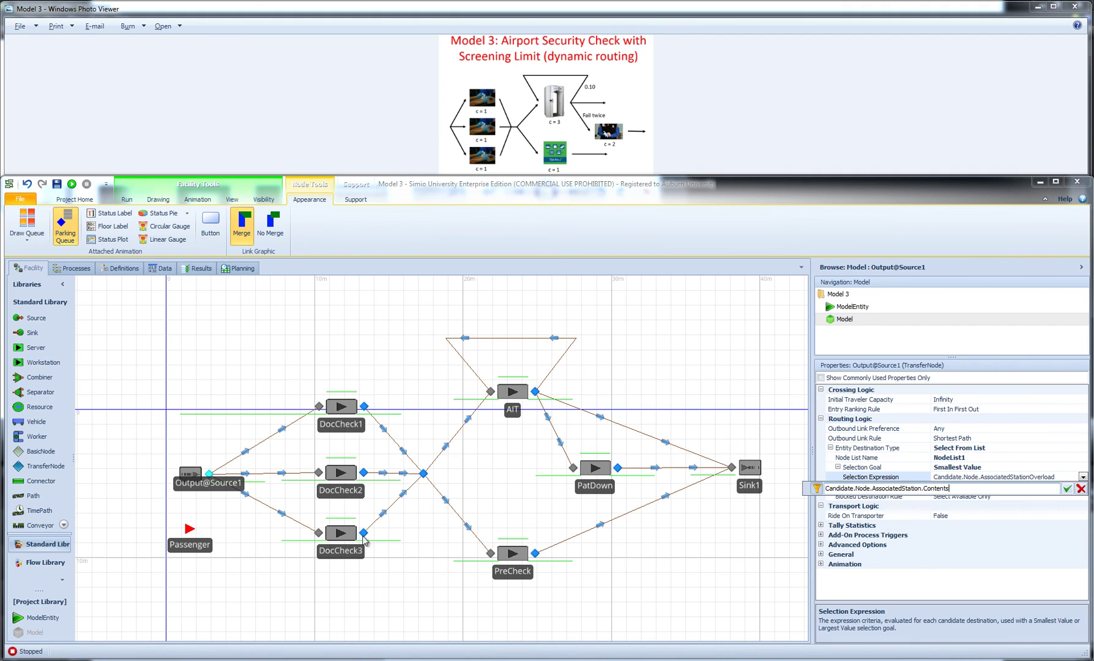
{"action": "left_click", "coordinate": [1066, 489]}
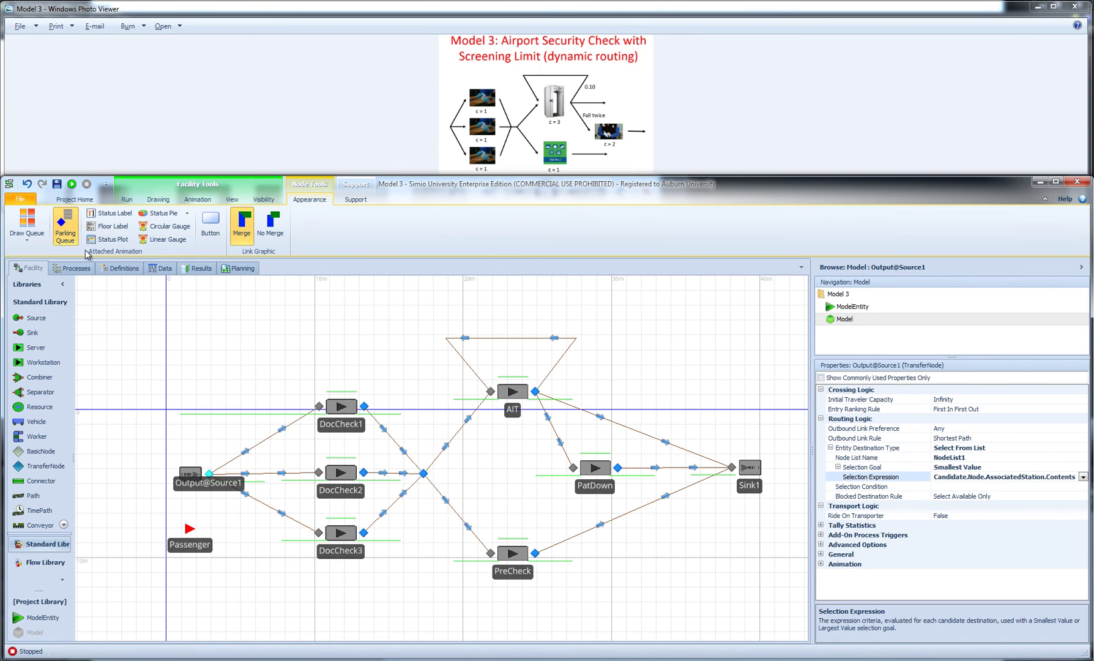
Run the simulation to observe how passengers are routed to the document-check servers, and stop it.
{"action": "left_click", "coordinate": [71, 183]}
{"action": "left_click", "coordinate": [127, 199]}
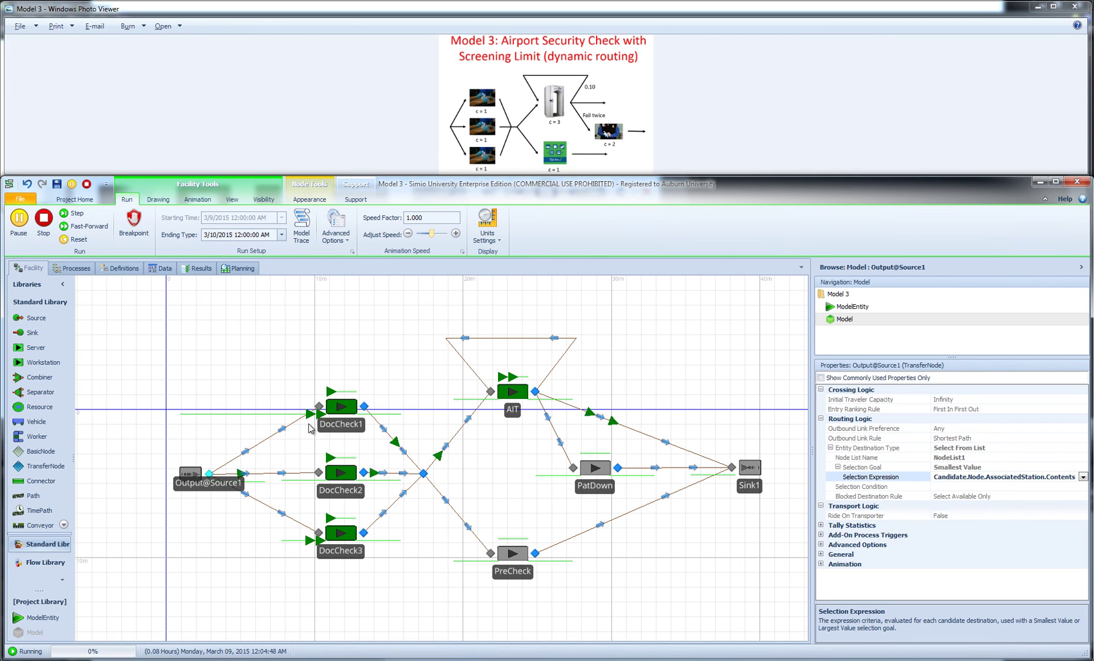
{"action": "left_click", "coordinate": [43, 218]}
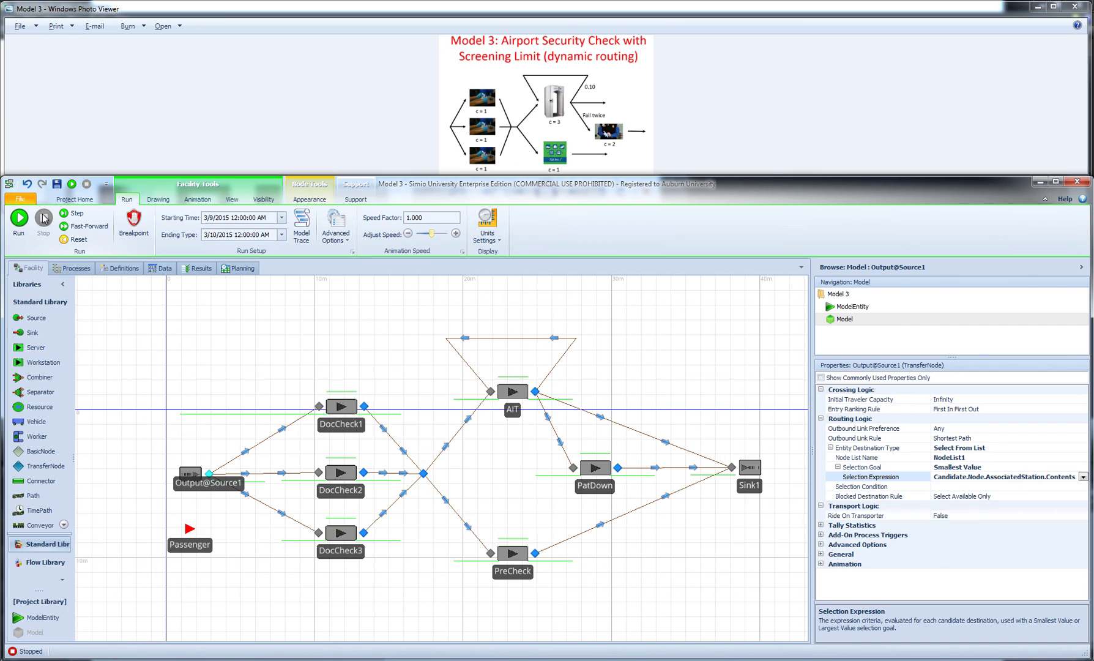
Set the input buffer of DocCheck1, DocCheck2 and DocCheck3 to Infinity and start the simulation.
{"action": "left_click", "coordinate": [341, 407]}
{"action": "left_click", "coordinate": [342, 472], "text": "ctrl"}
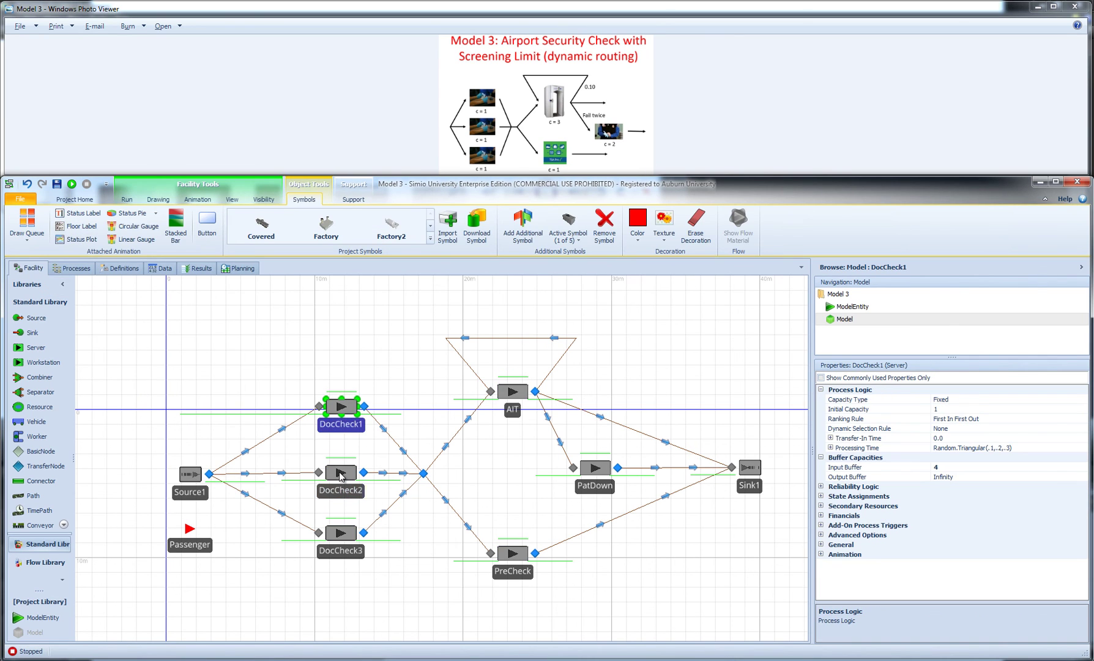
{"action": "left_click", "coordinate": [341, 533], "text": "ctrl"}
{"action": "left_click", "coordinate": [958, 469]}
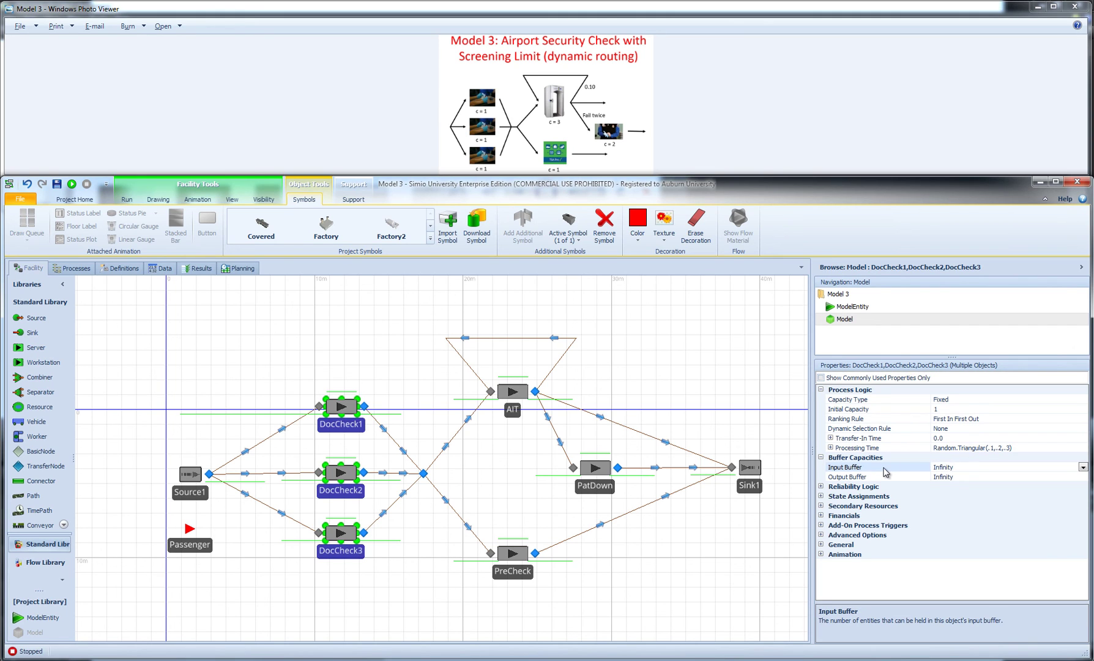
{"action": "left_click", "coordinate": [315, 365]}
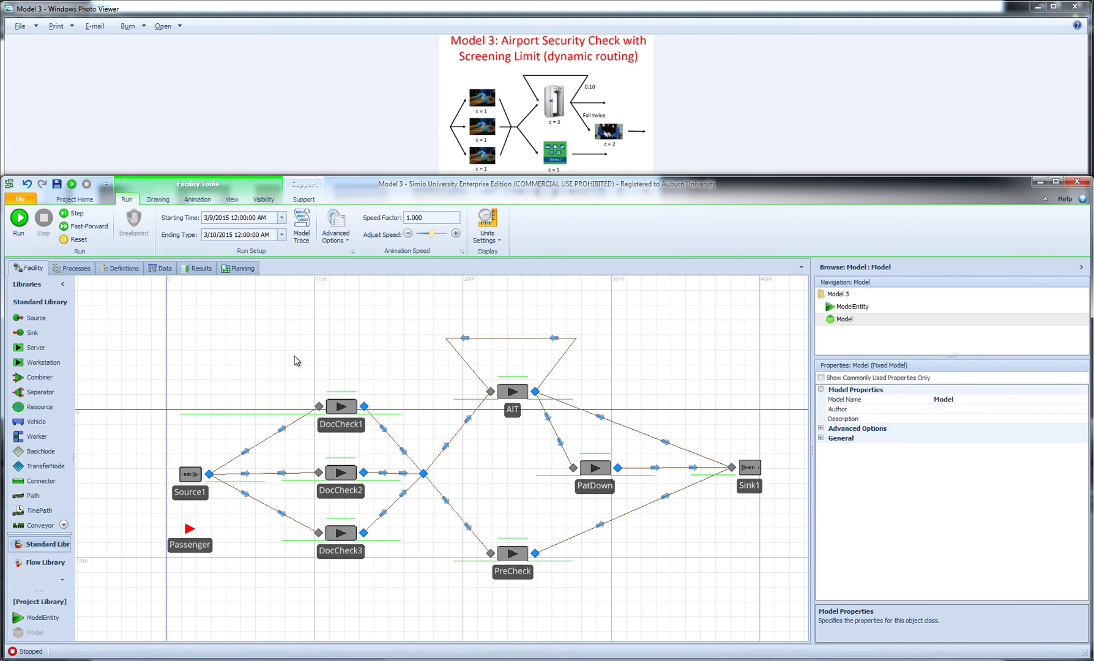
{"action": "left_click", "coordinate": [19, 219]}
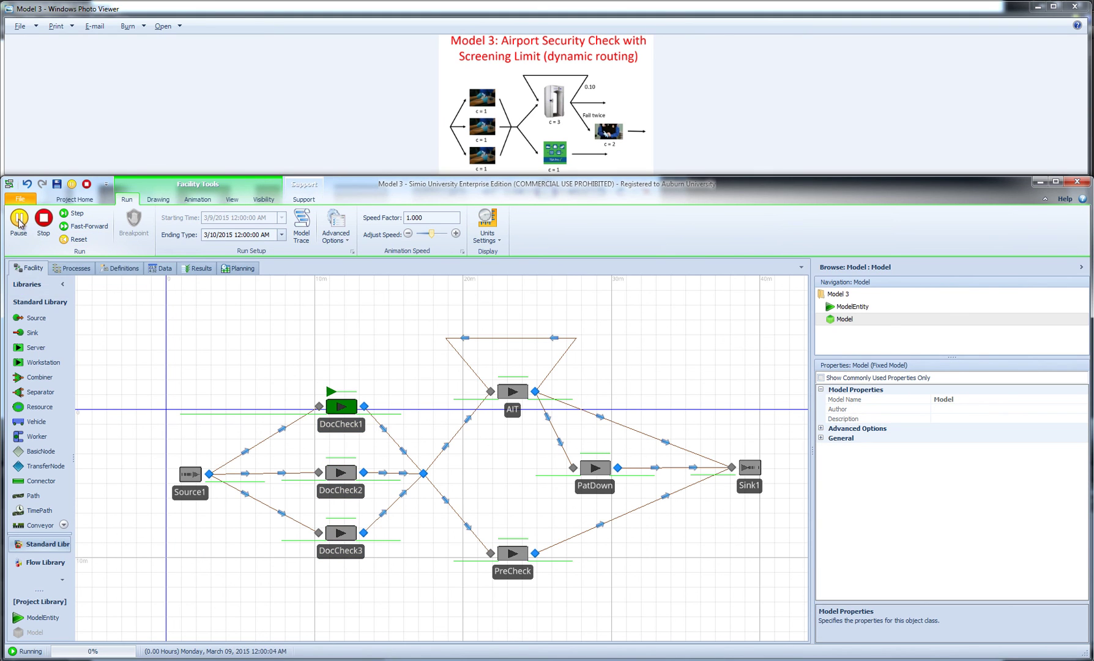